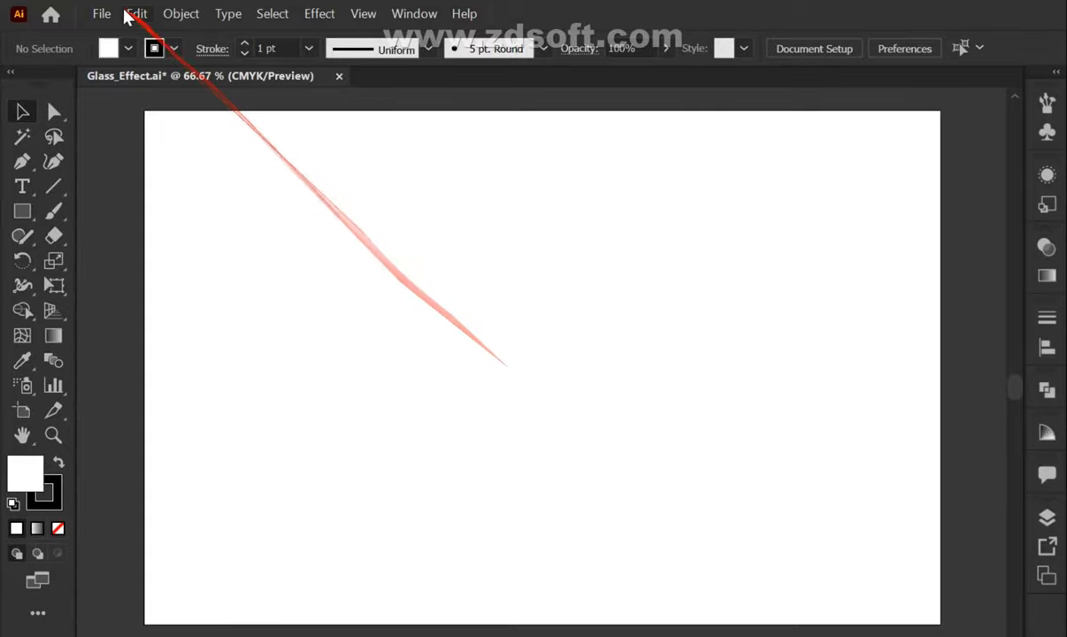
Step: Place the dark texture image 3.jpg into the document
{"action": "left_click", "coordinate": [101, 14]}
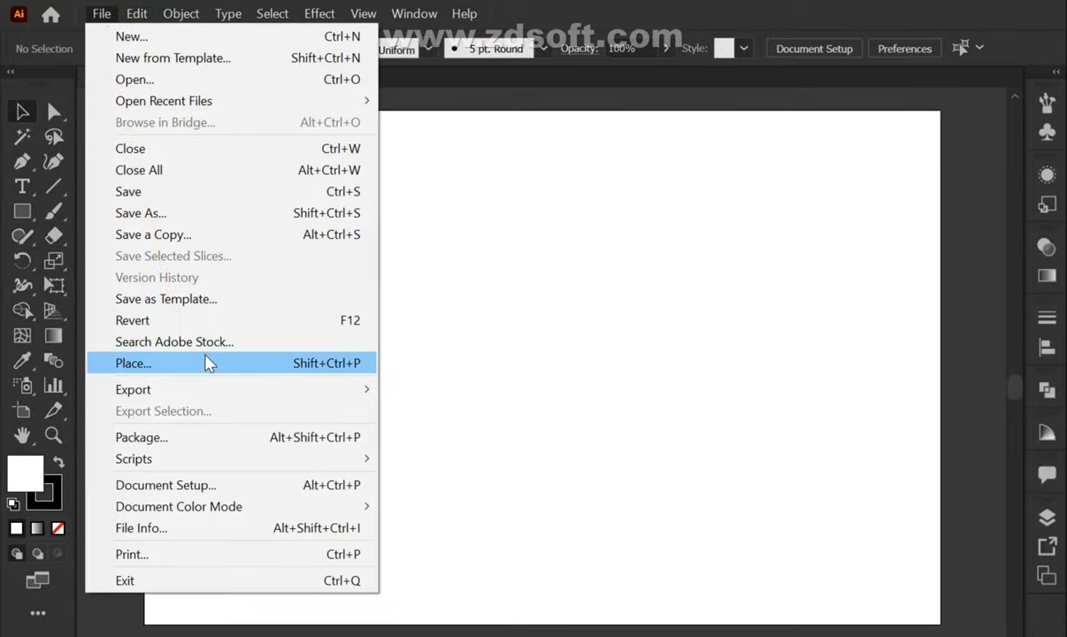
{"action": "left_click", "coordinate": [209, 363]}
{"action": "left_click", "coordinate": [495, 161]}
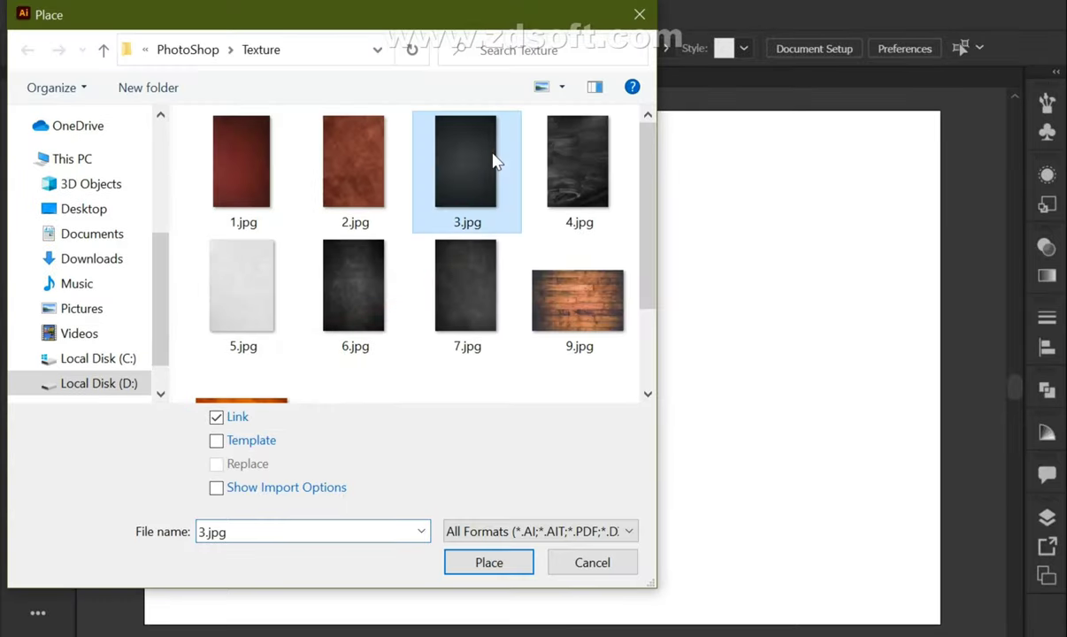
{"action": "left_click", "coordinate": [477, 566]}
Step: Rotate the texture 90° to landscape and stretch it from the top-left corner across the artboard
{"action": "left_click_drag", "start_coordinate": [251, 150], "coordinate": [505, 386]}
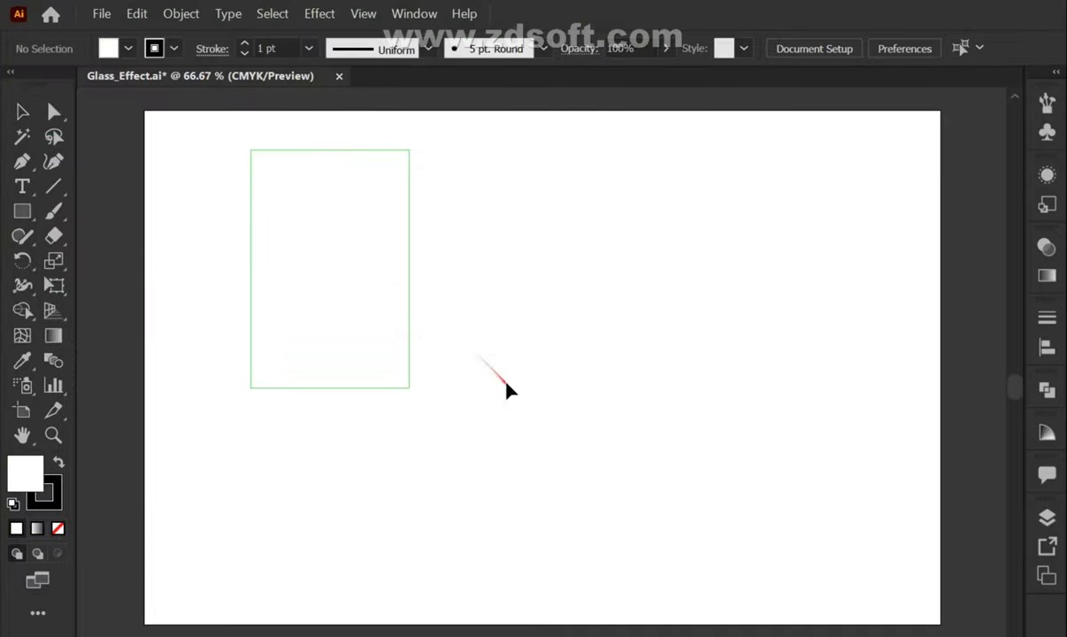
{"action": "left_click_drag", "start_coordinate": [243, 142], "coordinate": [168, 324]}
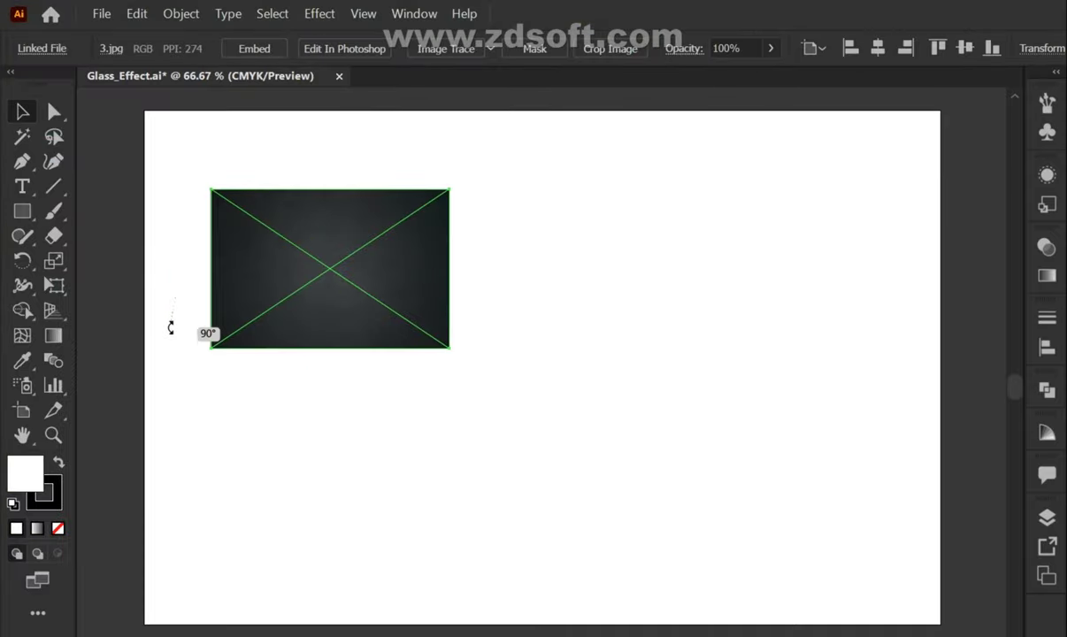
{"action": "left_click_drag", "start_coordinate": [270, 312], "coordinate": [199, 233]}
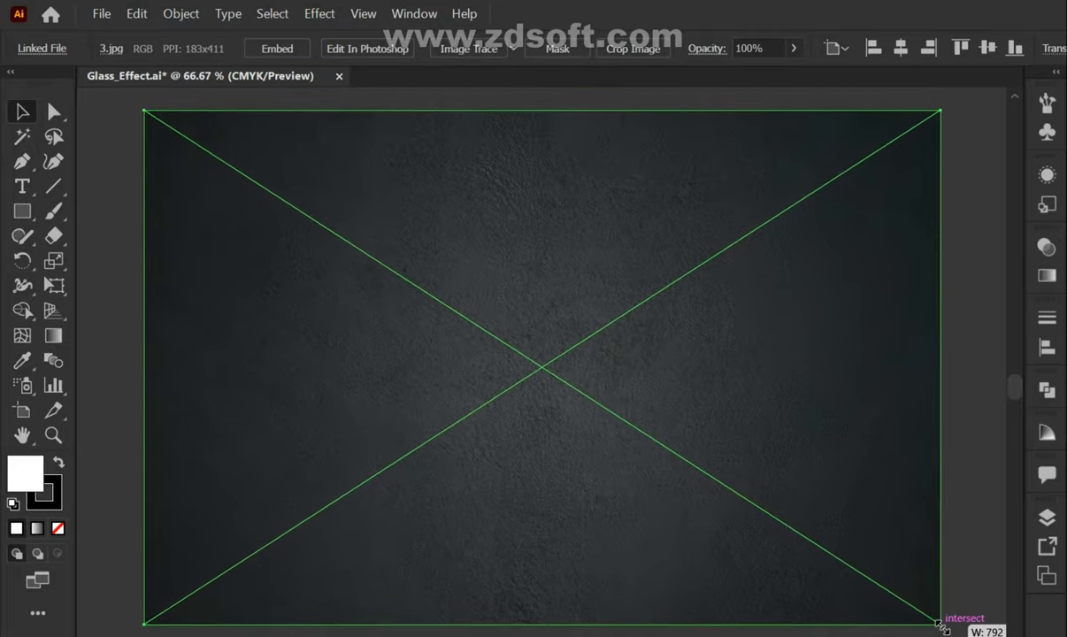
{"action": "left_click_drag", "start_coordinate": [382, 270], "coordinate": [939, 624]}
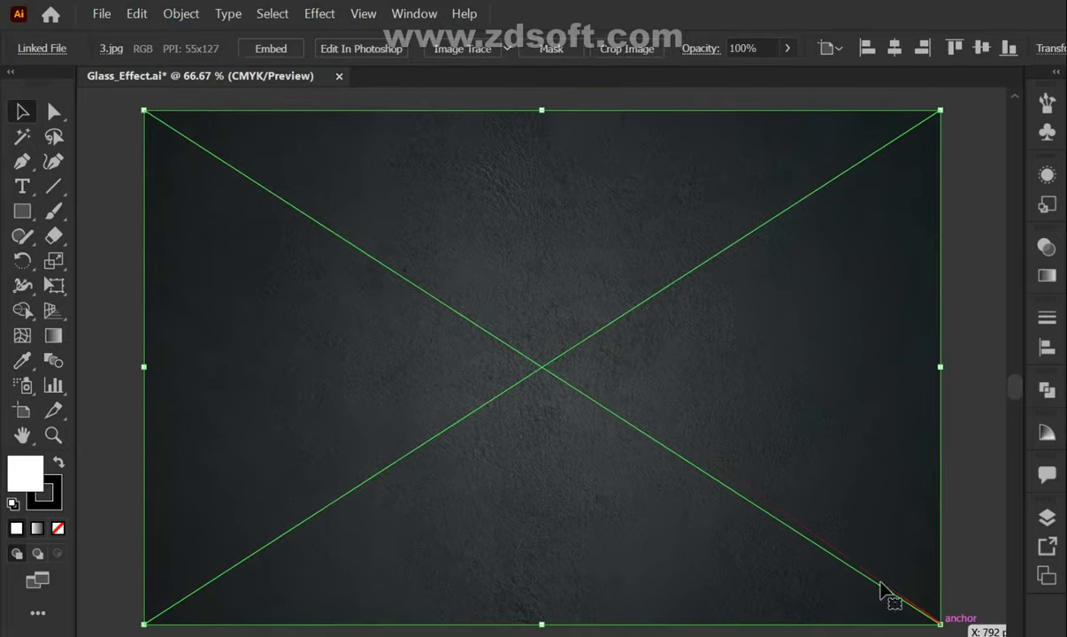
{"action": "left_click", "coordinate": [136, 13]}
Step: Paste a copy of the texture exactly in front of the original
{"action": "left_click", "coordinate": [211, 104]}
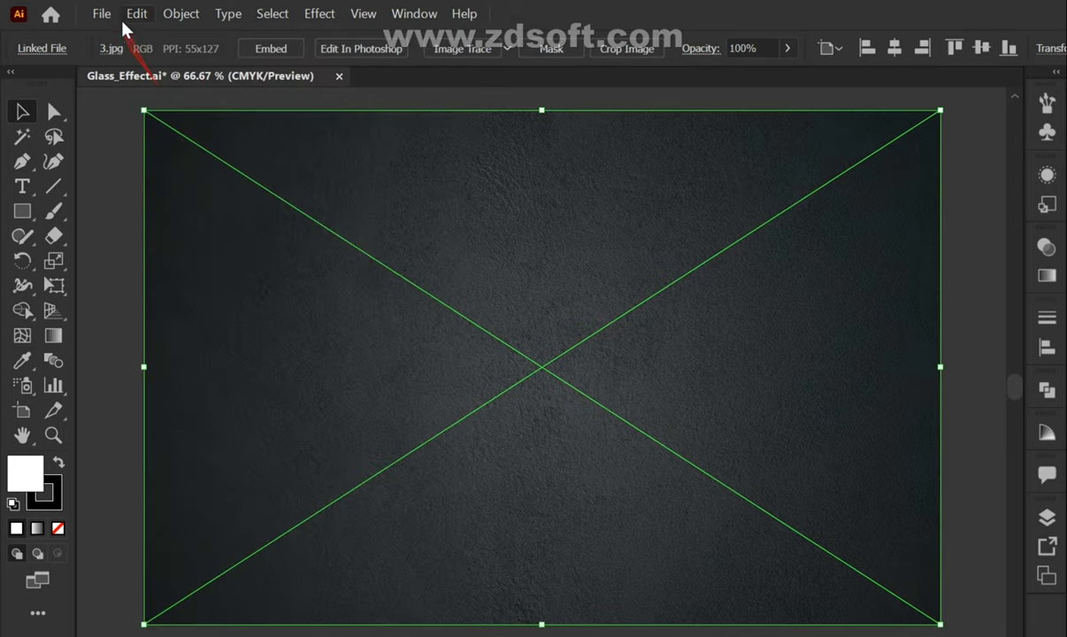
{"action": "left_click", "coordinate": [134, 15]}
{"action": "left_click", "coordinate": [194, 145]}
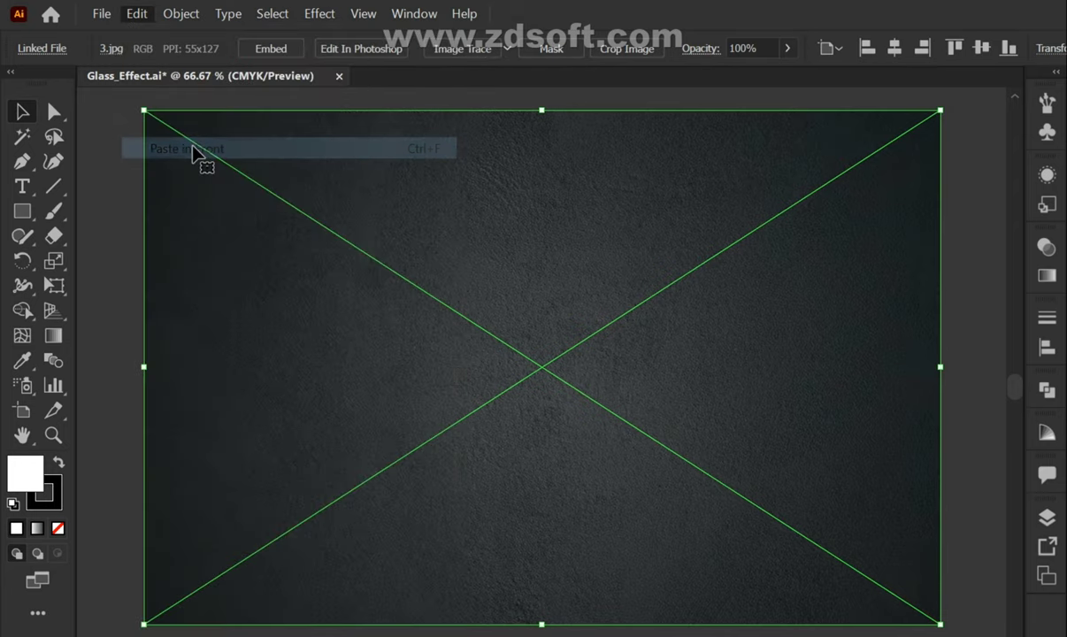
Step: Set the front copy's blending mode to Lighten, then clear the selection
{"action": "left_click", "coordinate": [1047, 253]}
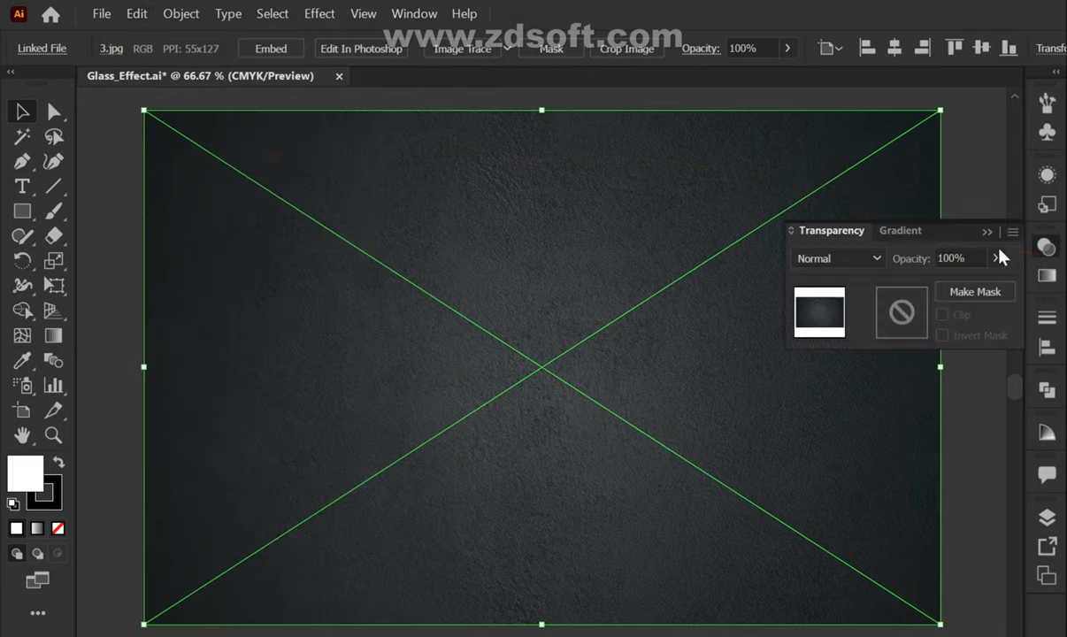
{"action": "left_click", "coordinate": [874, 258]}
{"action": "left_click", "coordinate": [849, 381]}
{"action": "left_click", "coordinate": [987, 231]}
{"action": "key", "text": "ctrl+shift+a"}
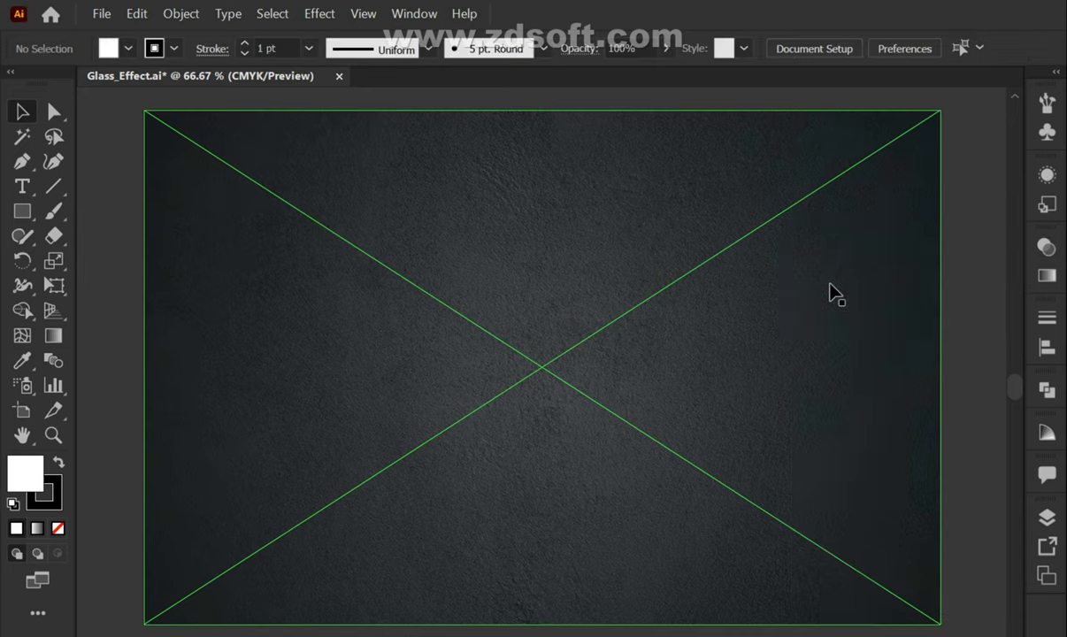
{"action": "left_click", "coordinate": [834, 294]}
{"action": "key", "text": "ctrl+2"}
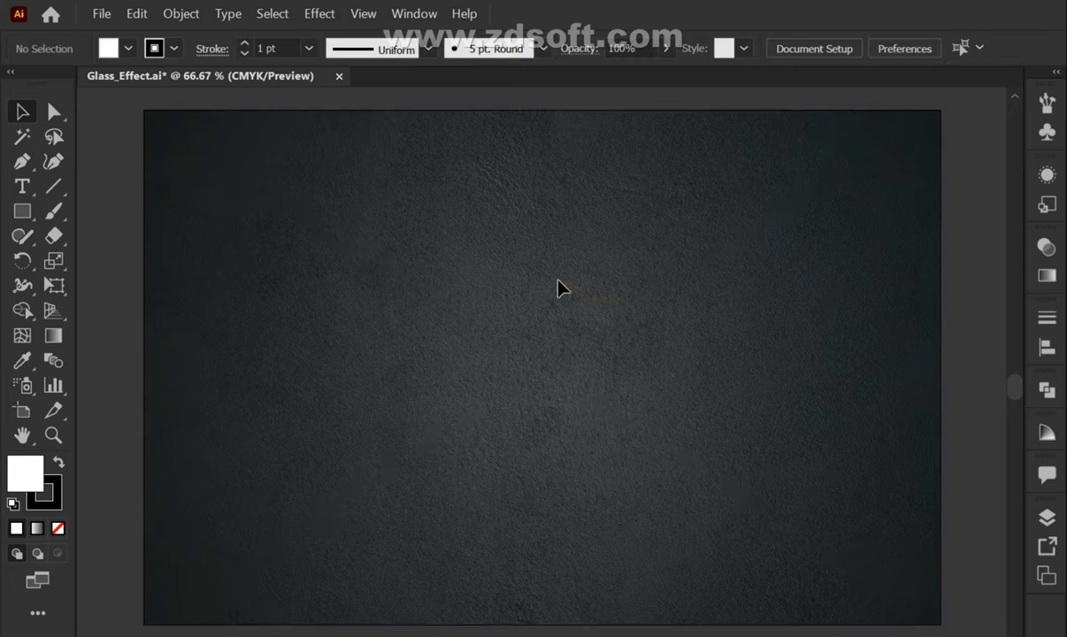
{"action": "left_click", "coordinate": [22, 211]}
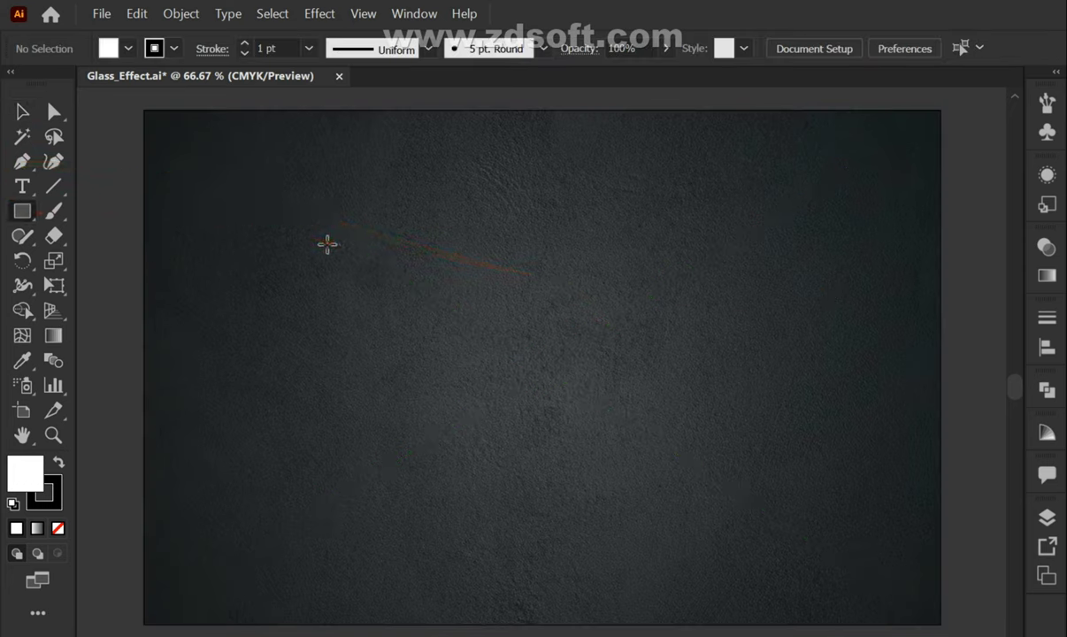
Step: Draw a large rectangle over the background with a 5 pt stroke
{"action": "left_click_drag", "start_coordinate": [302, 206], "coordinate": [783, 496]}
{"action": "left_click", "coordinate": [244, 44]}
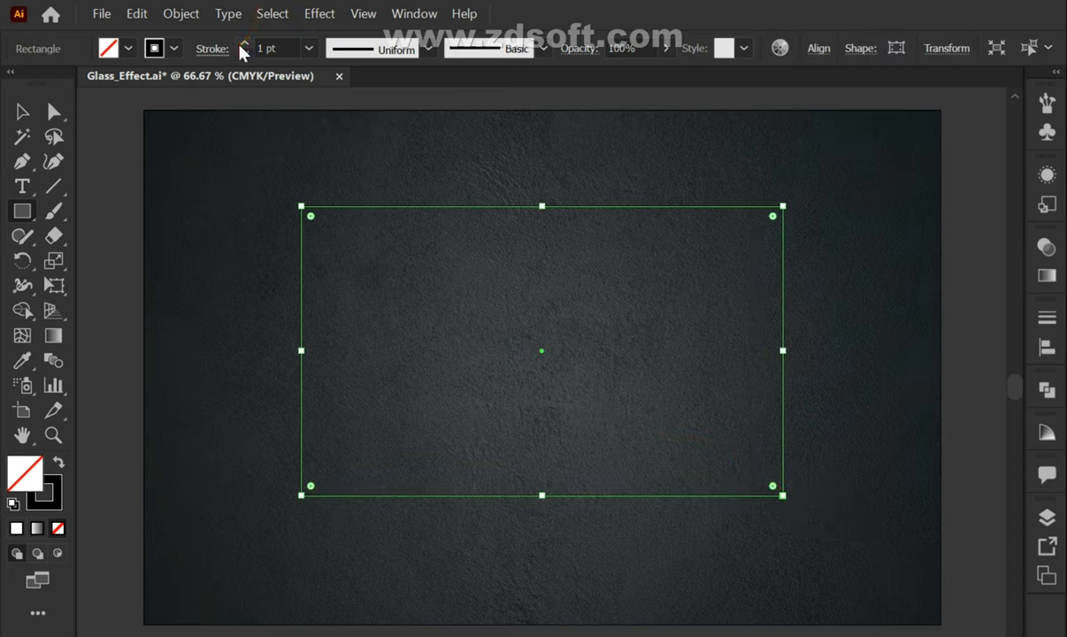
{"action": "left_click", "coordinate": [244, 44]}
{"action": "left_click", "coordinate": [245, 44]}
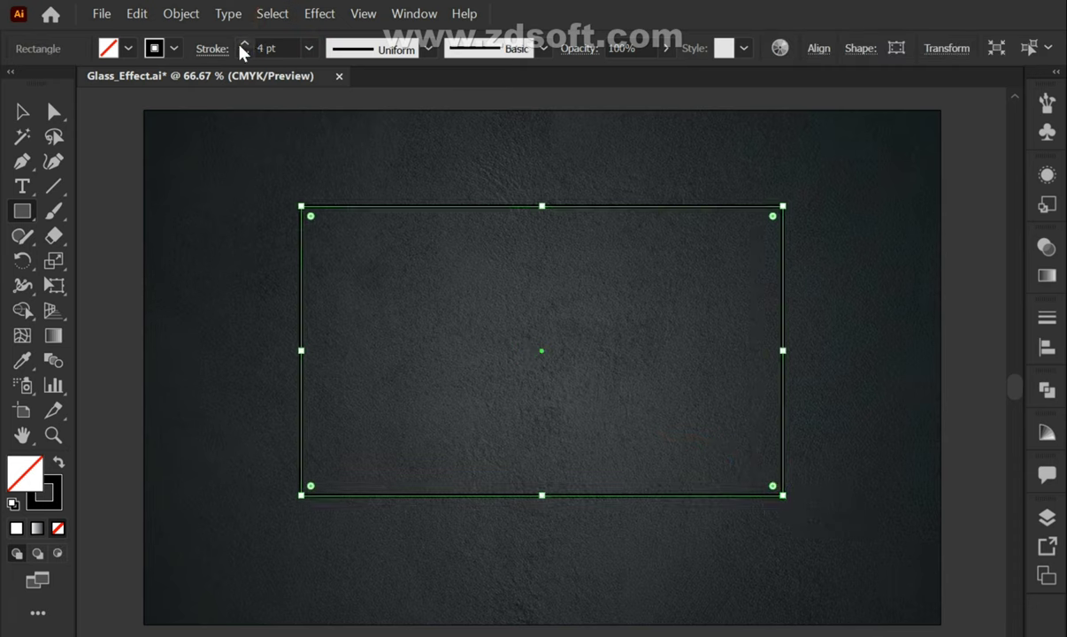
{"action": "left_click", "coordinate": [244, 44]}
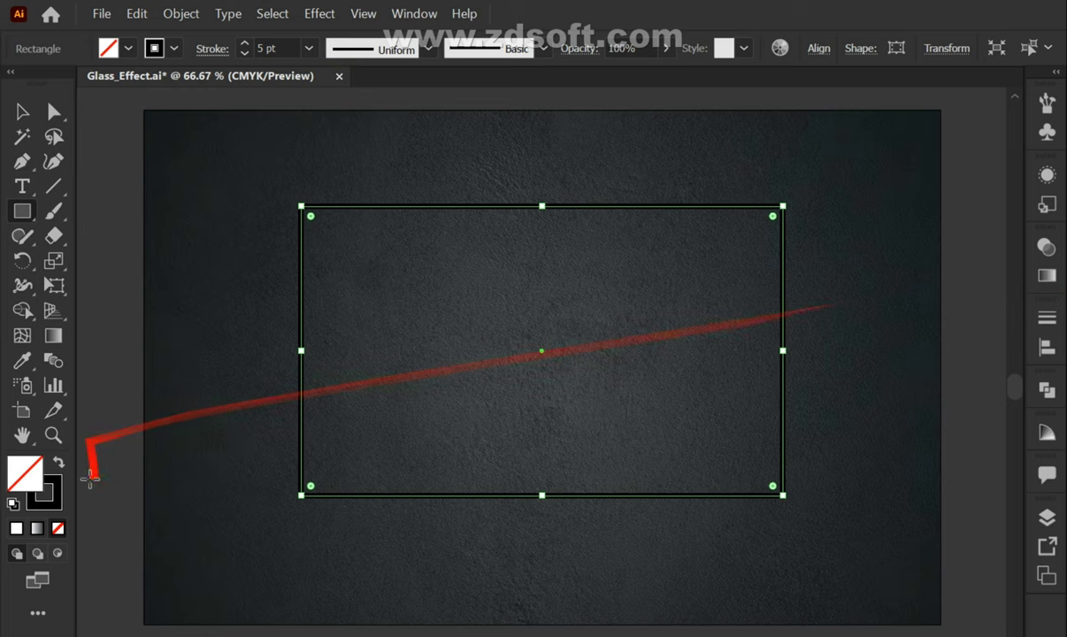
Step: Make the stroke the active colour and bring up the Gradient panel
{"action": "left_click", "coordinate": [45, 491]}
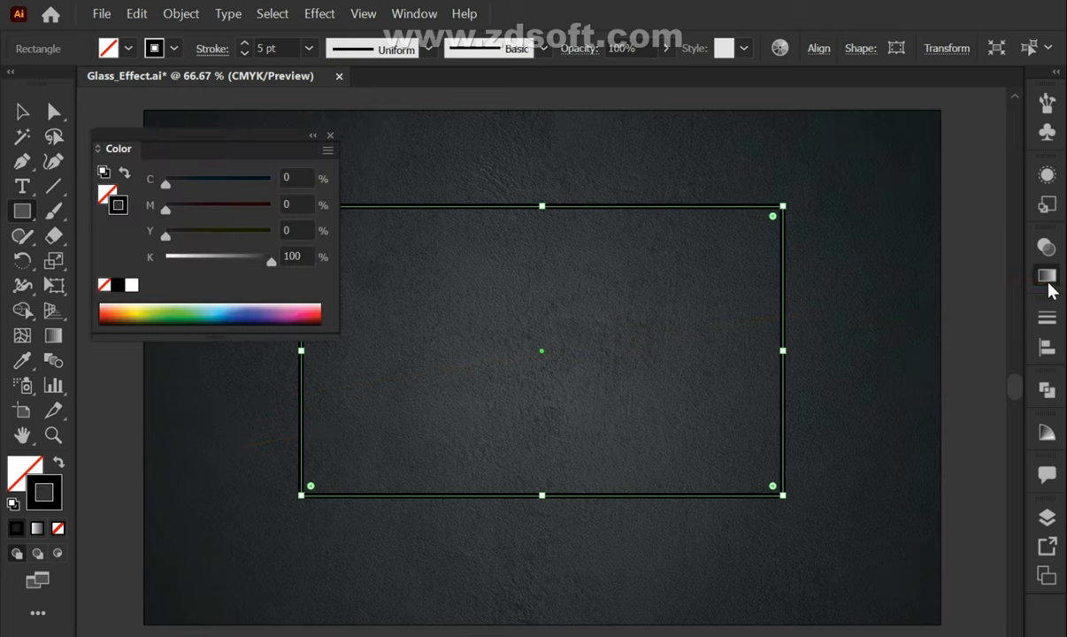
{"action": "left_click", "coordinate": [1047, 280]}
{"action": "left_click", "coordinate": [329, 136]}
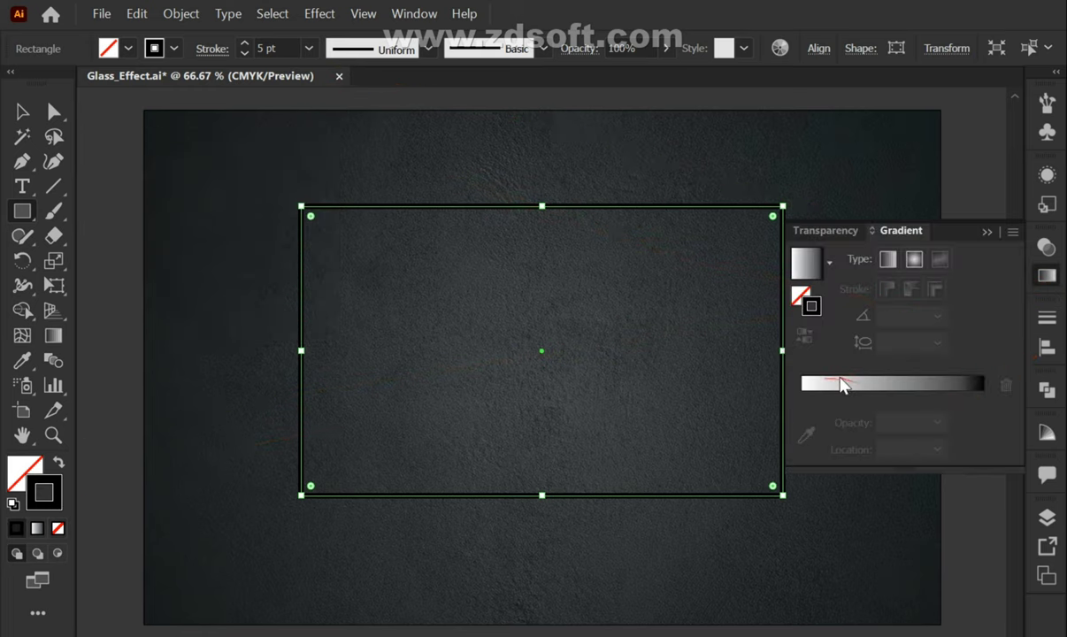
Step: Apply a linear gradient to the outline and add stops at 25%, 50% and 75%
{"action": "left_click", "coordinate": [807, 279]}
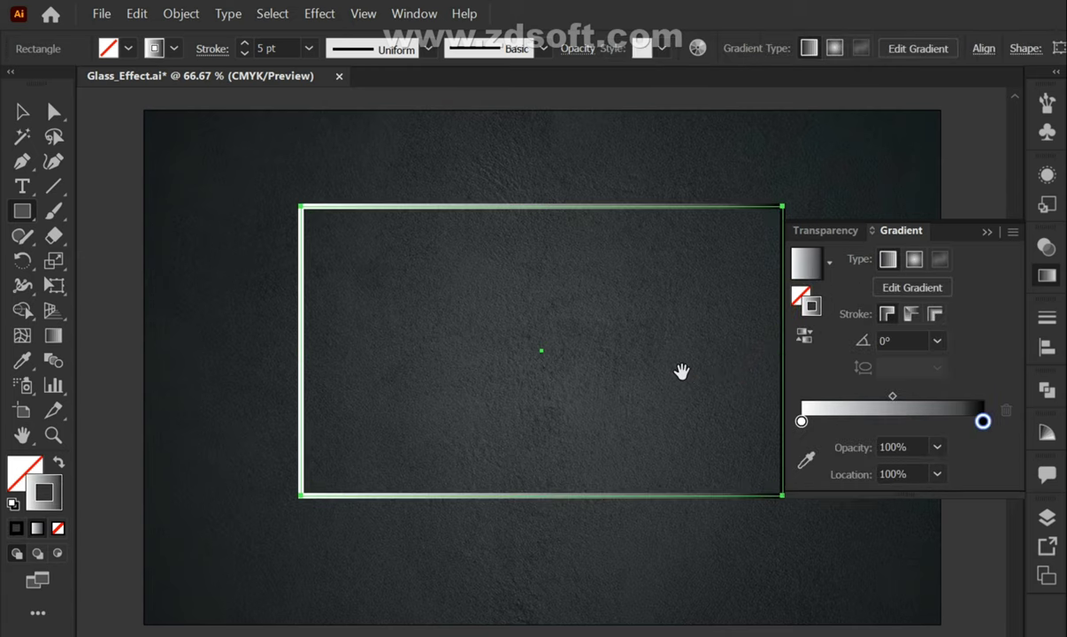
{"action": "left_click_drag", "start_coordinate": [681, 369], "coordinate": [656, 380]}
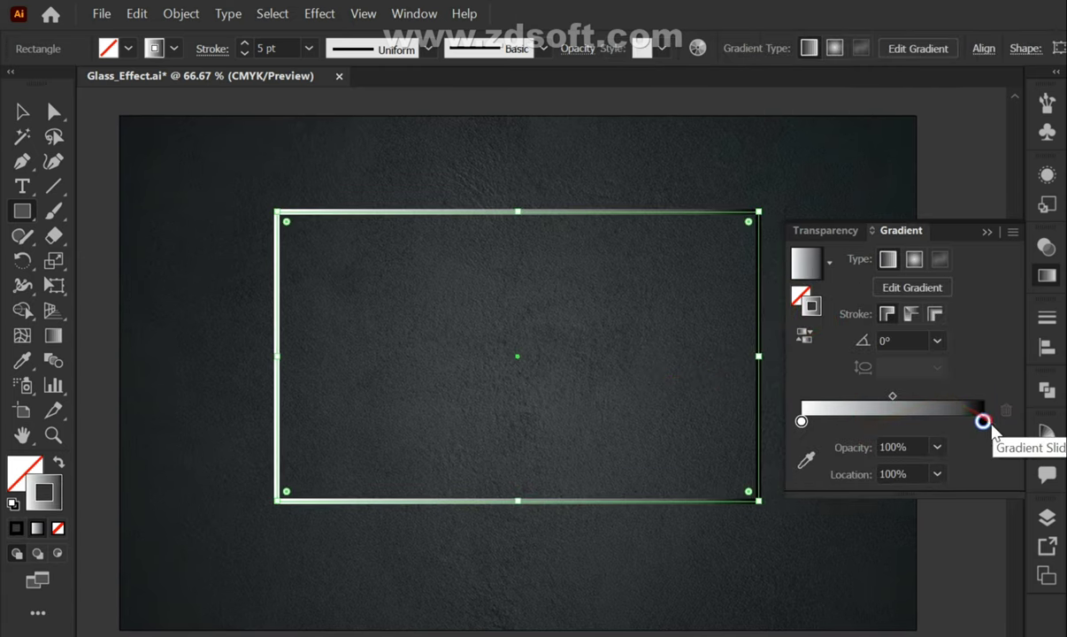
{"action": "left_click", "coordinate": [893, 422]}
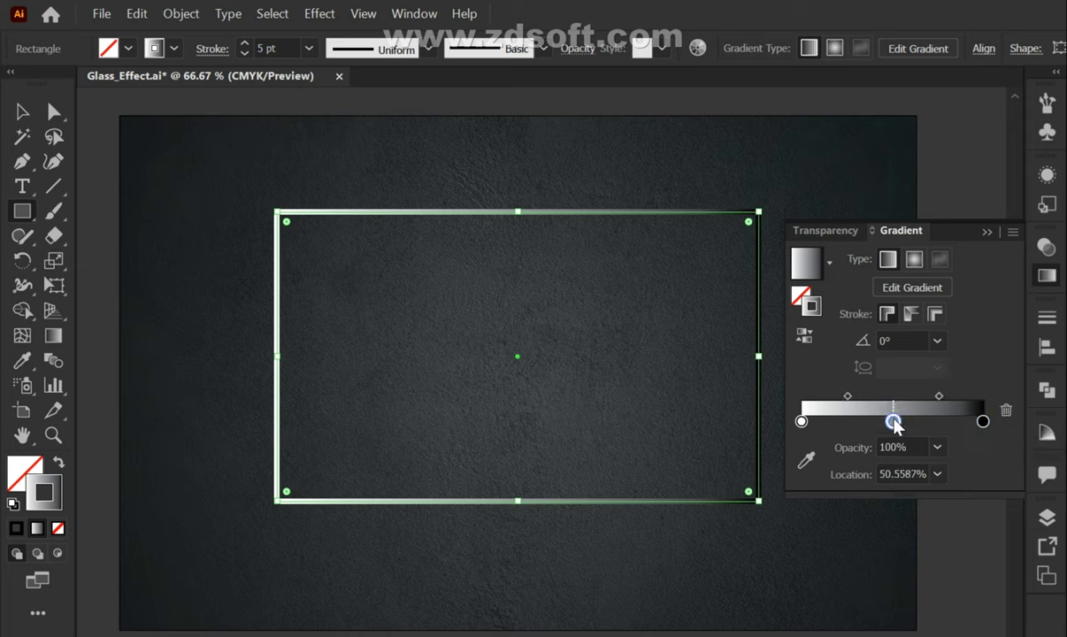
{"action": "left_click", "coordinate": [937, 475]}
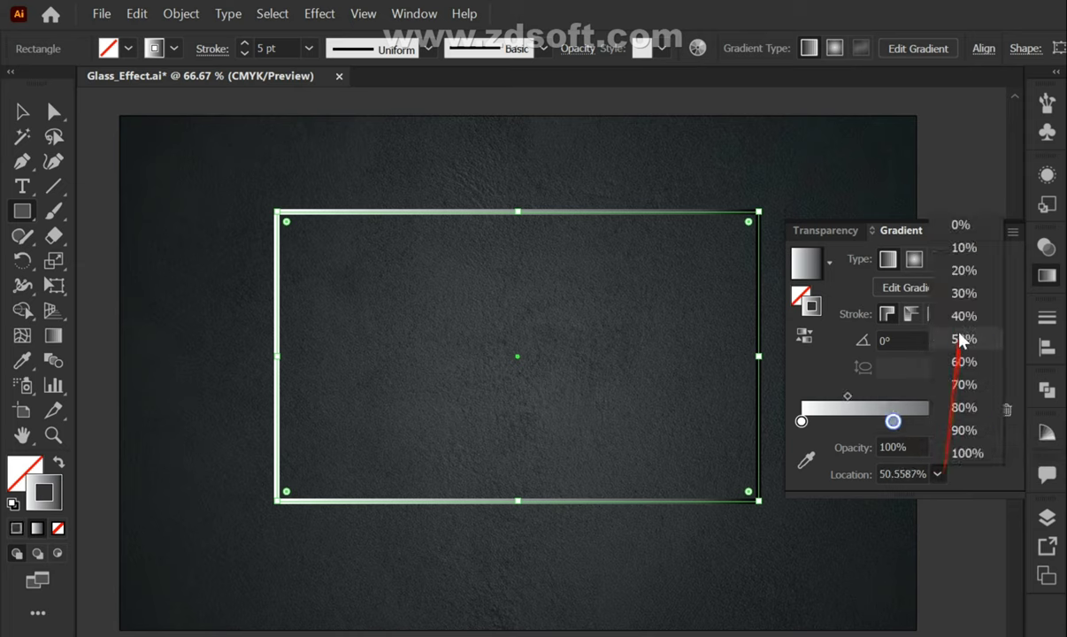
{"action": "left_click", "coordinate": [882, 401]}
{"action": "left_click", "coordinate": [844, 422]}
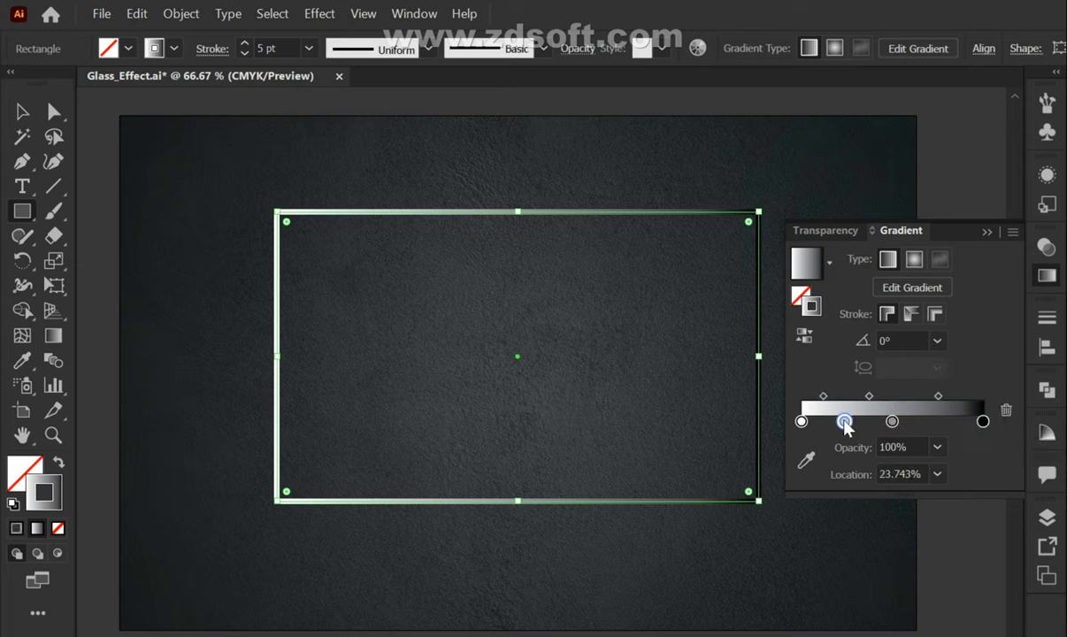
{"action": "left_click", "coordinate": [892, 474]}
{"action": "type", "text": "25"}
{"action": "key", "text": "Return"}
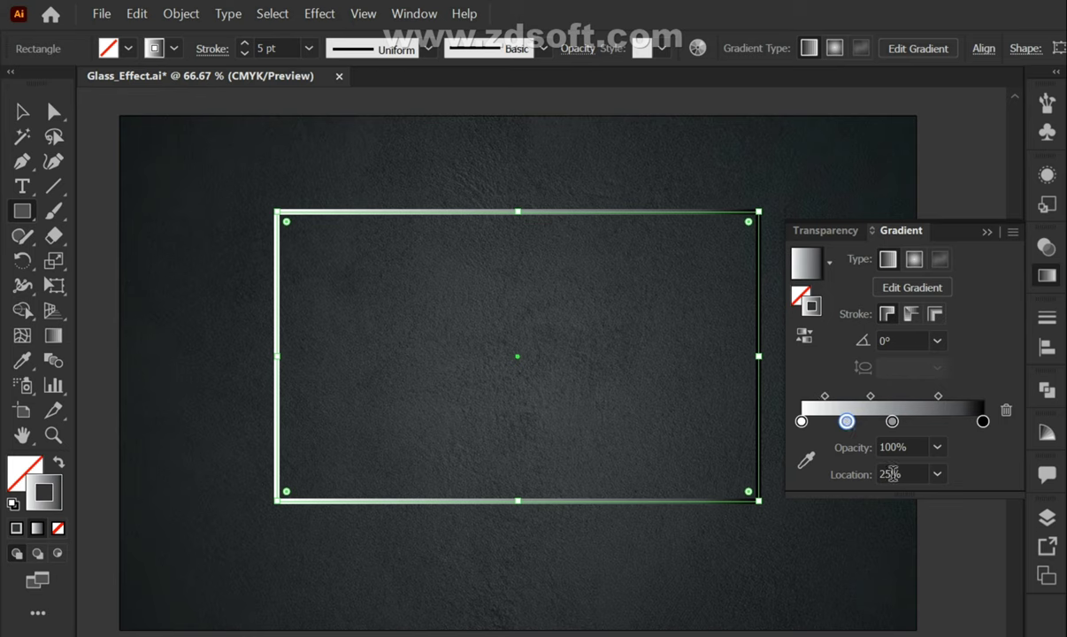
{"action": "left_click", "coordinate": [938, 422]}
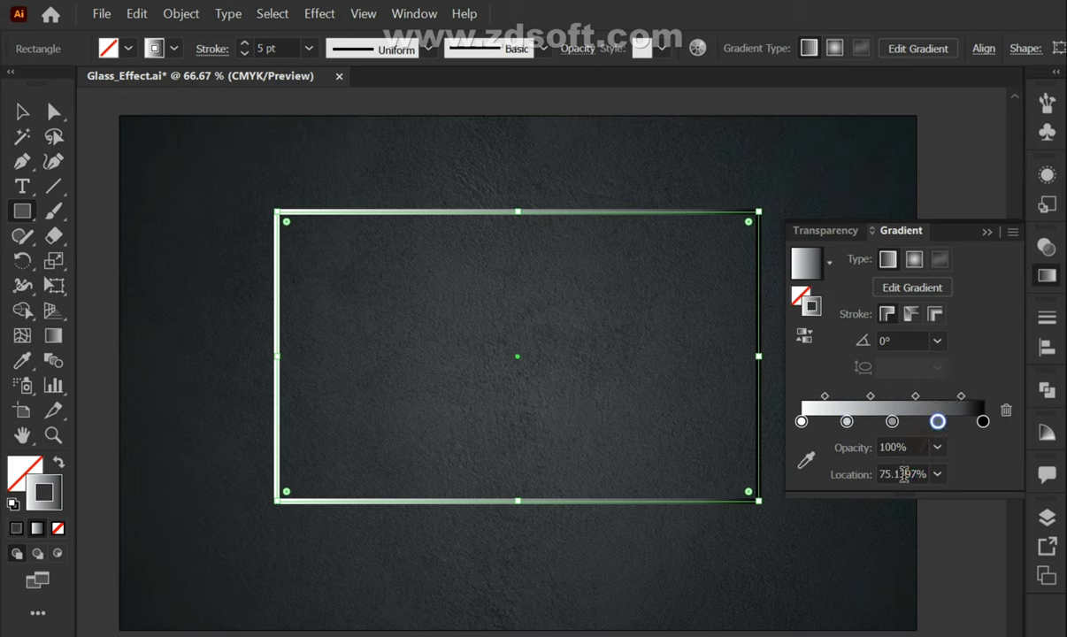
{"action": "left_click", "coordinate": [903, 474]}
{"action": "key", "text": "Return"}
Step: Make the end stop white and set the stop colours to alternate light and dark grey
{"action": "left_click", "coordinate": [982, 422]}
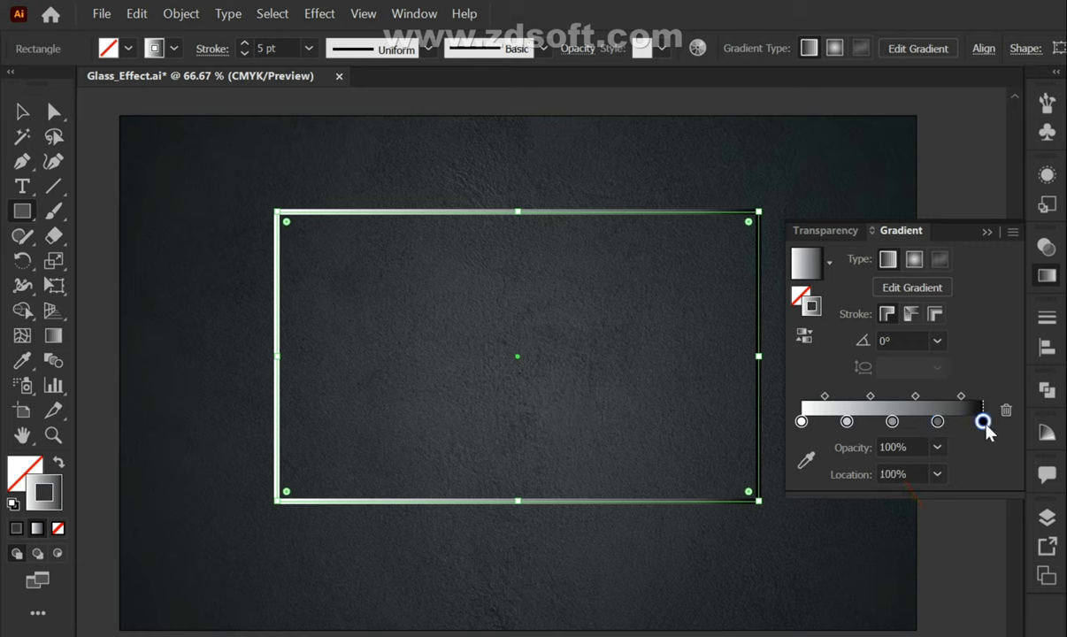
{"action": "double_click", "coordinate": [983, 422]}
{"action": "left_click", "coordinate": [746, 488]}
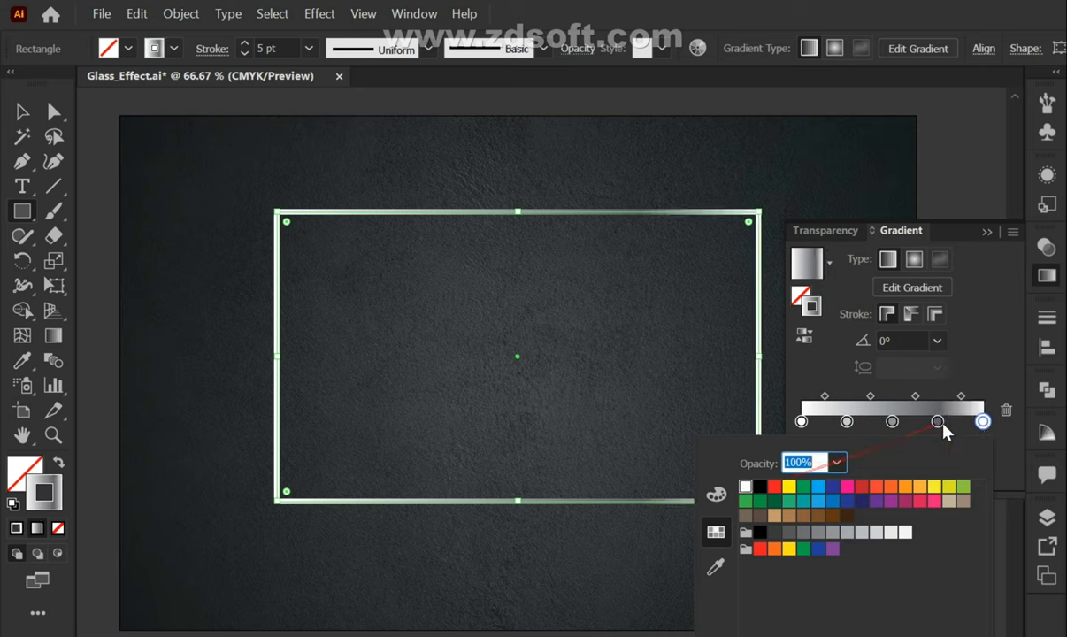
{"action": "left_click", "coordinate": [891, 422]}
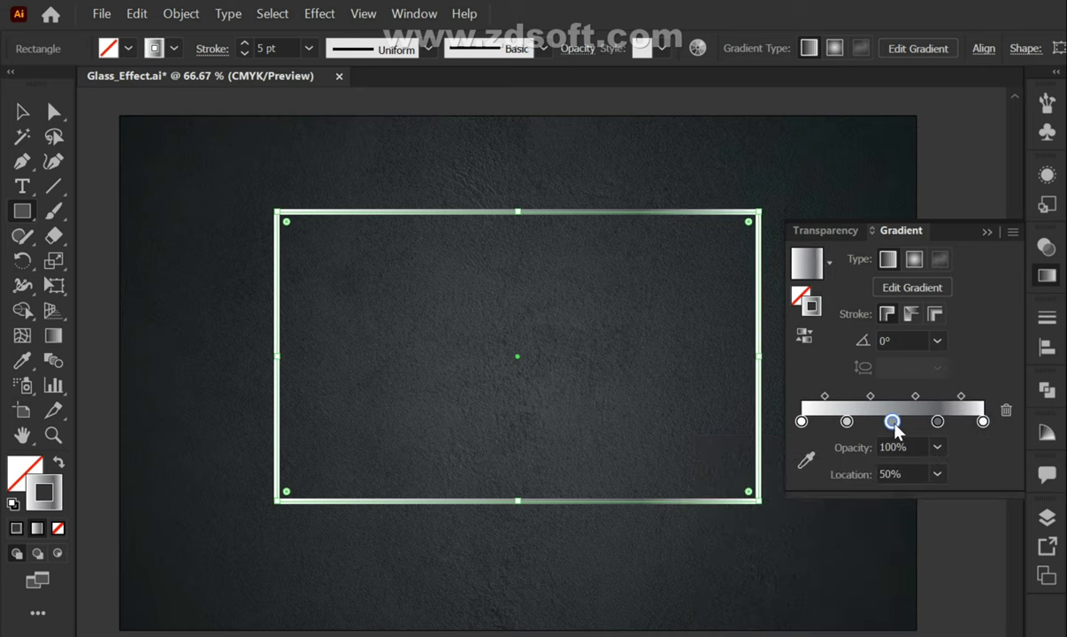
{"action": "double_click", "coordinate": [893, 423]}
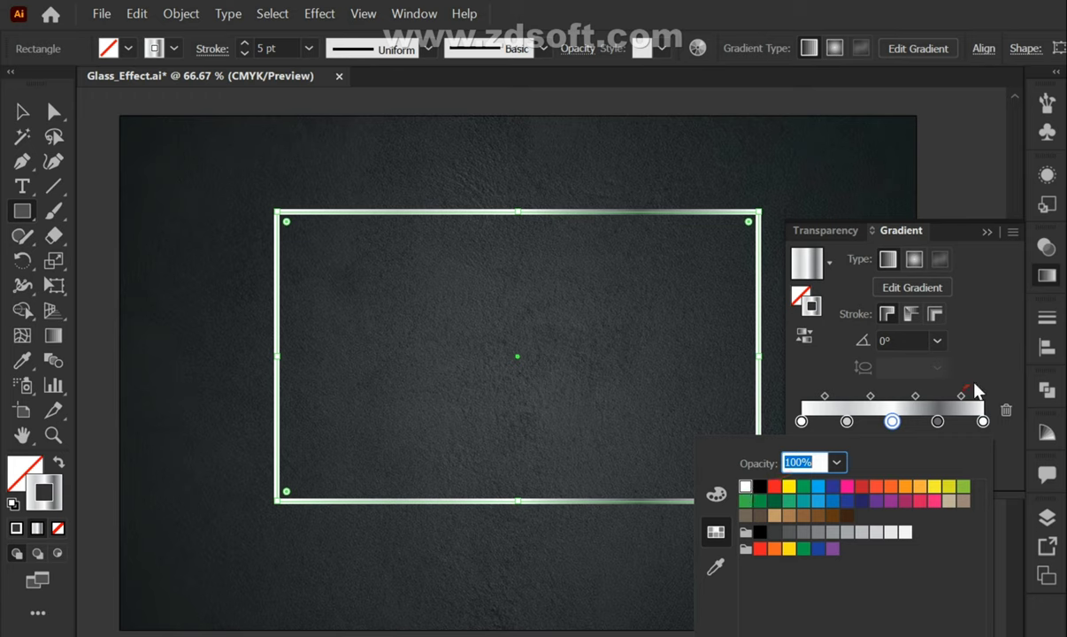
{"action": "key", "text": "Escape"}
{"action": "double_click", "coordinate": [937, 422]}
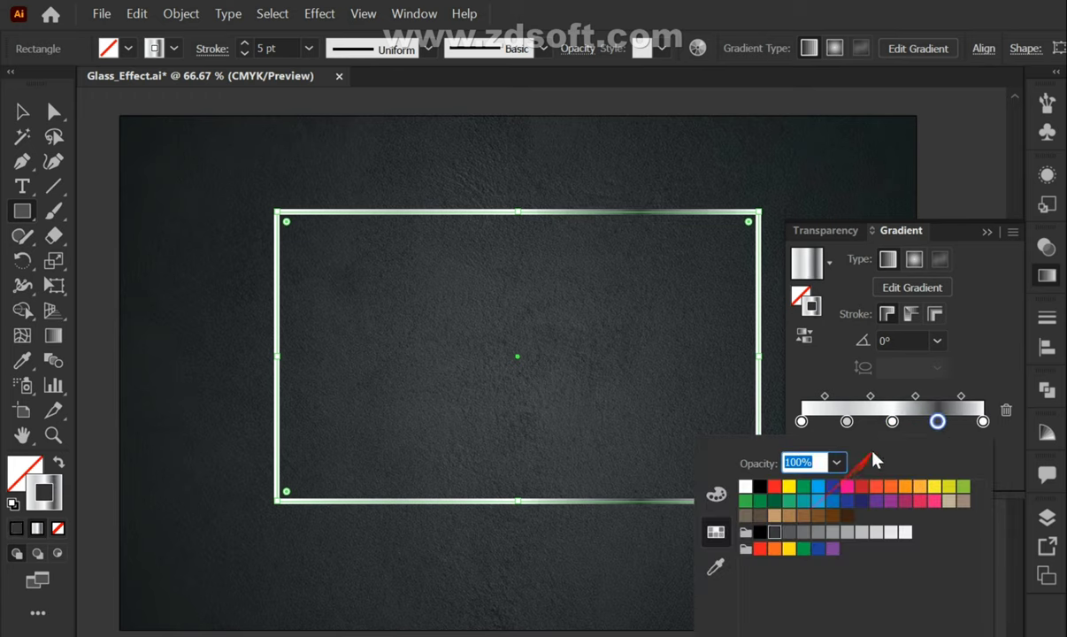
{"action": "left_click", "coordinate": [846, 421]}
{"action": "double_click", "coordinate": [846, 422]}
{"action": "left_click", "coordinate": [981, 376]}
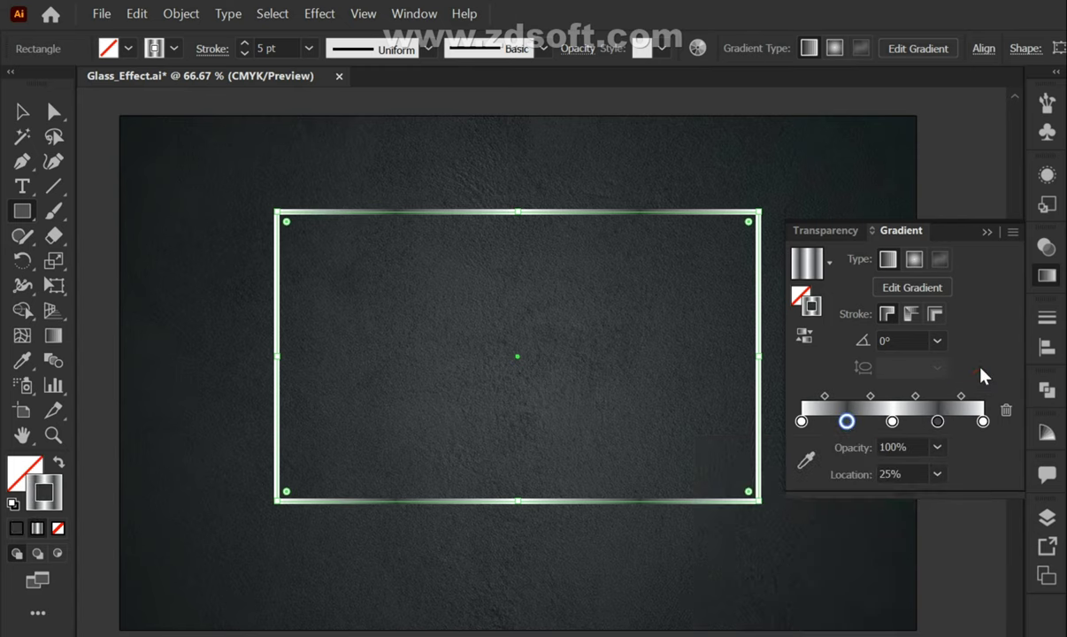
Step: Set the frame gradient angle to 45° and drag a Live Corner widget to round the corners
{"action": "left_click", "coordinate": [909, 343]}
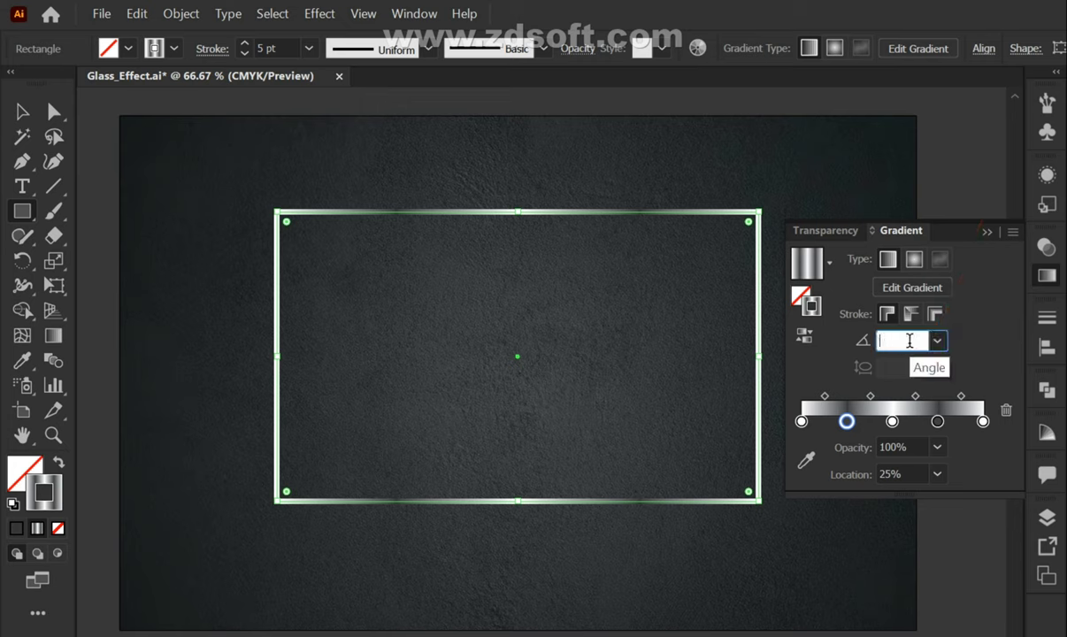
{"action": "type", "text": "45"}
{"action": "key", "text": "Return"}
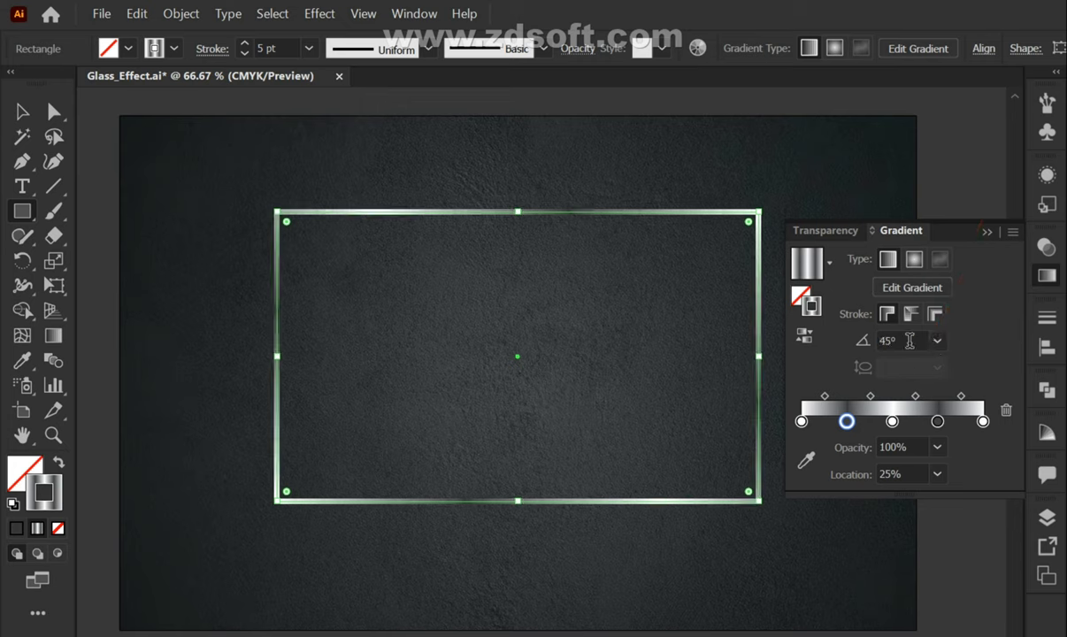
{"action": "left_click", "coordinate": [937, 341]}
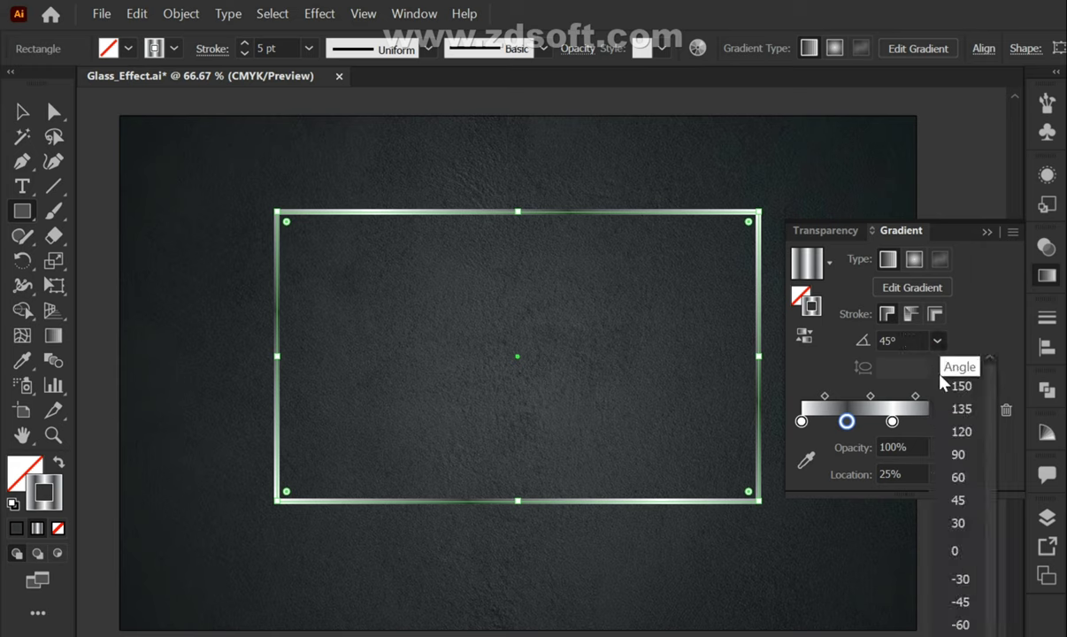
{"action": "left_click", "coordinate": [953, 496]}
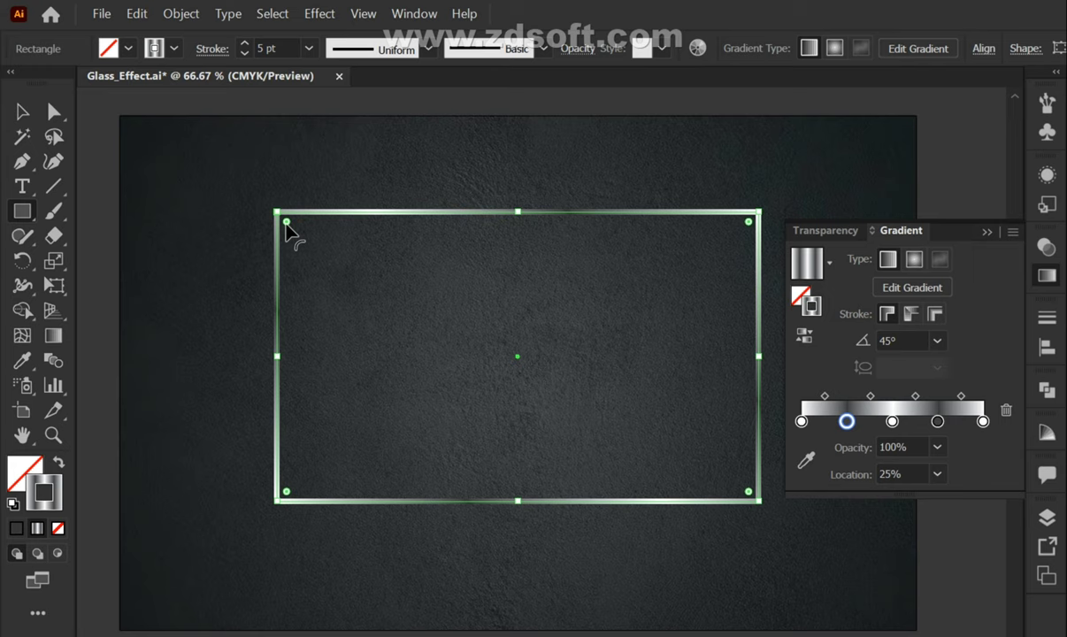
{"action": "left_click_drag", "start_coordinate": [284, 222], "coordinate": [290, 226]}
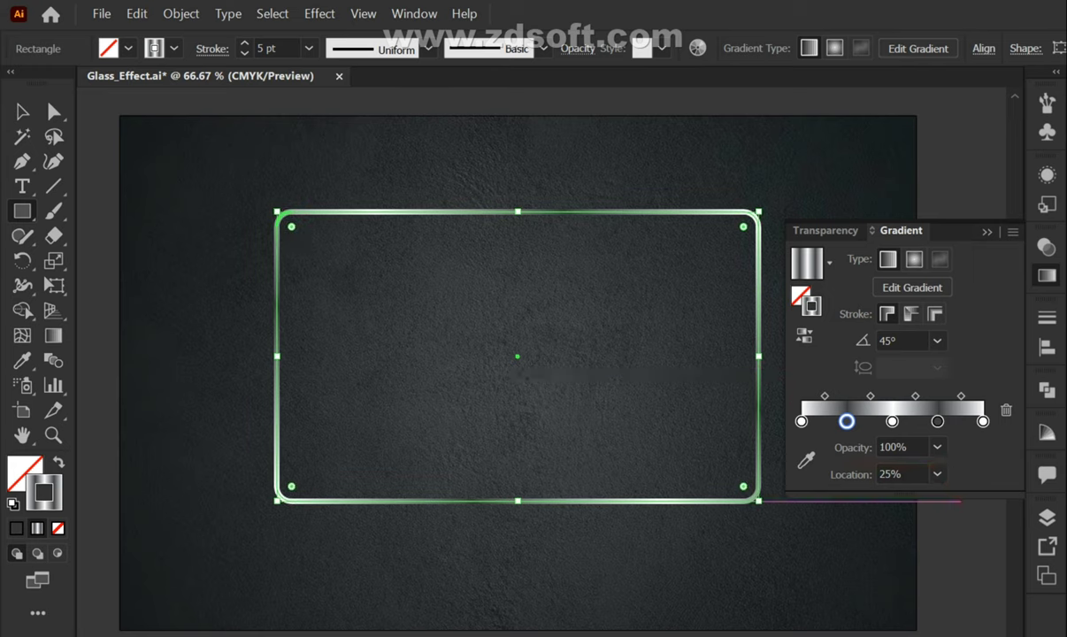
Step: Reduce the frame's stroke weight to 3 pt
{"action": "left_click", "coordinate": [988, 233]}
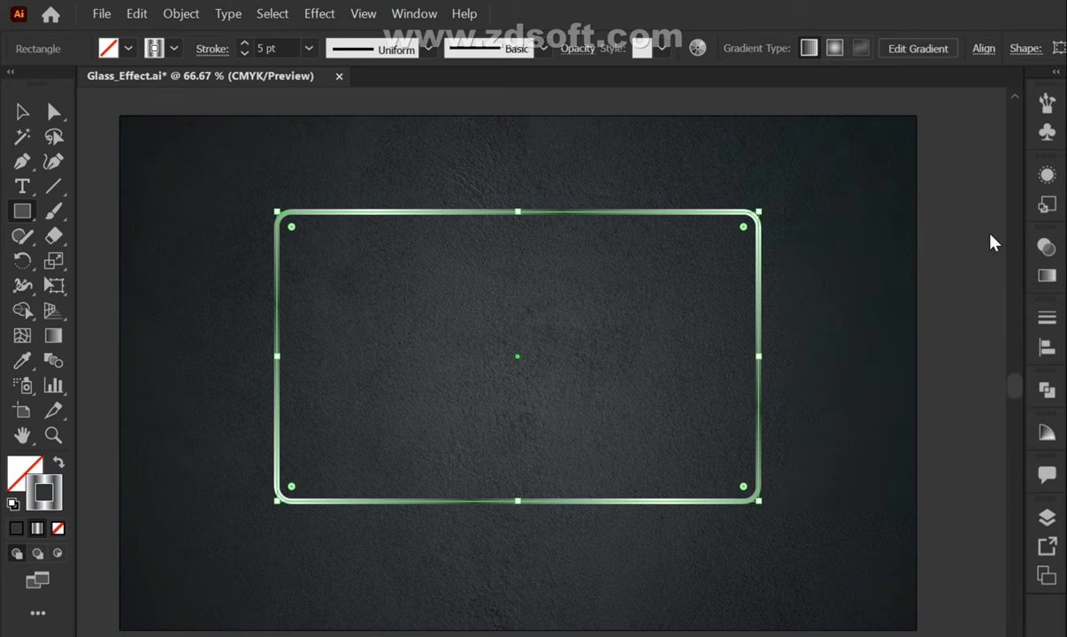
{"action": "left_click", "coordinate": [244, 54]}
{"action": "left_click", "coordinate": [244, 54]}
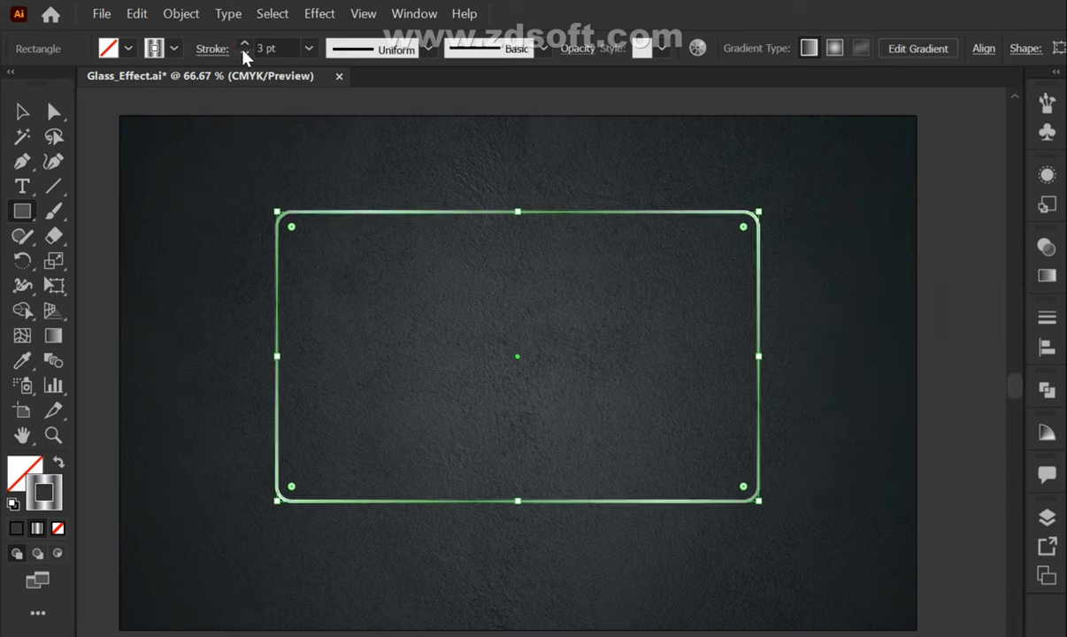
{"action": "left_click", "coordinate": [22, 112]}
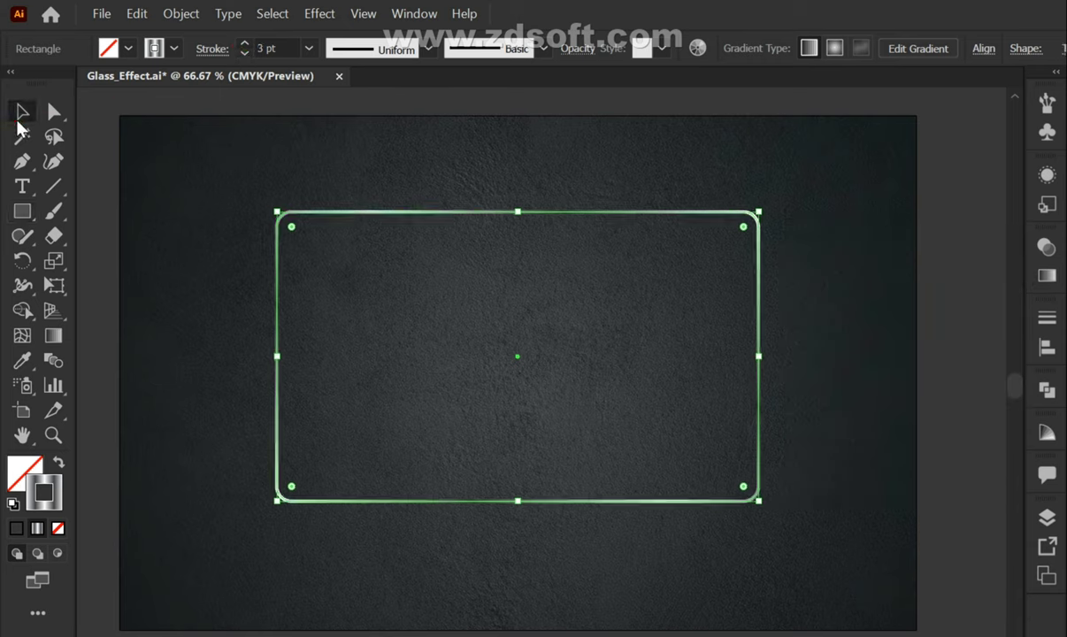
Step: Copy the frame, paste it in front, and offset the copy's path by -8 pt
{"action": "left_click", "coordinate": [137, 14]}
{"action": "left_click", "coordinate": [174, 104]}
{"action": "left_click", "coordinate": [705, 322]}
{"action": "key", "text": "ctrl+f"}
{"action": "left_click", "coordinate": [180, 13]}
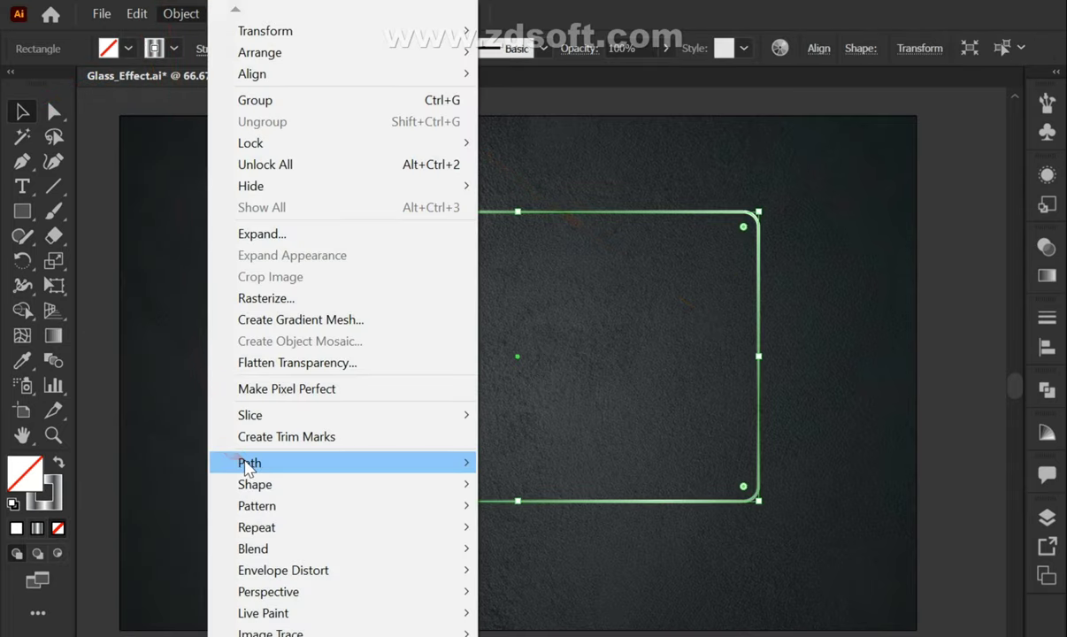
{"action": "mouse_move", "coordinate": [341, 462]}
{"action": "left_click", "coordinate": [503, 529]}
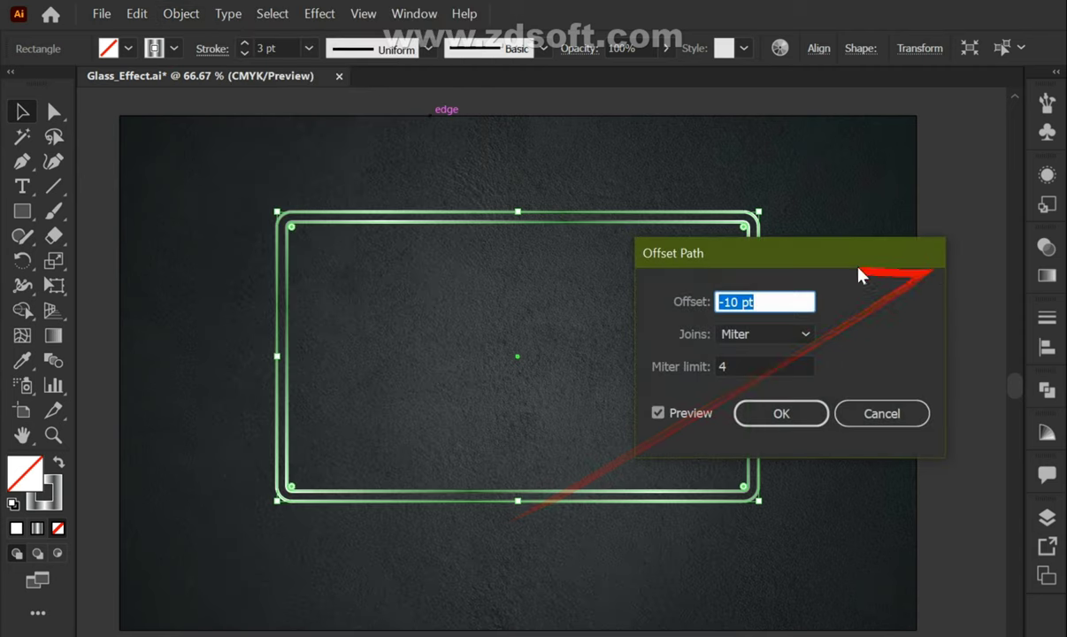
{"action": "key", "text": "Up"}
{"action": "key", "text": "Up"}
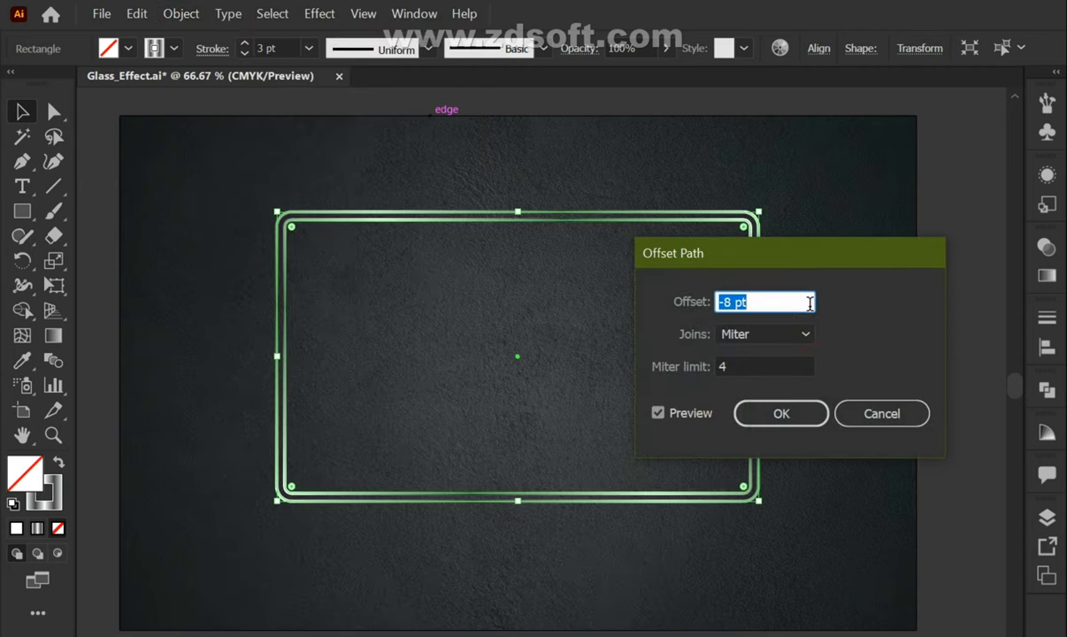
{"action": "left_click", "coordinate": [762, 412]}
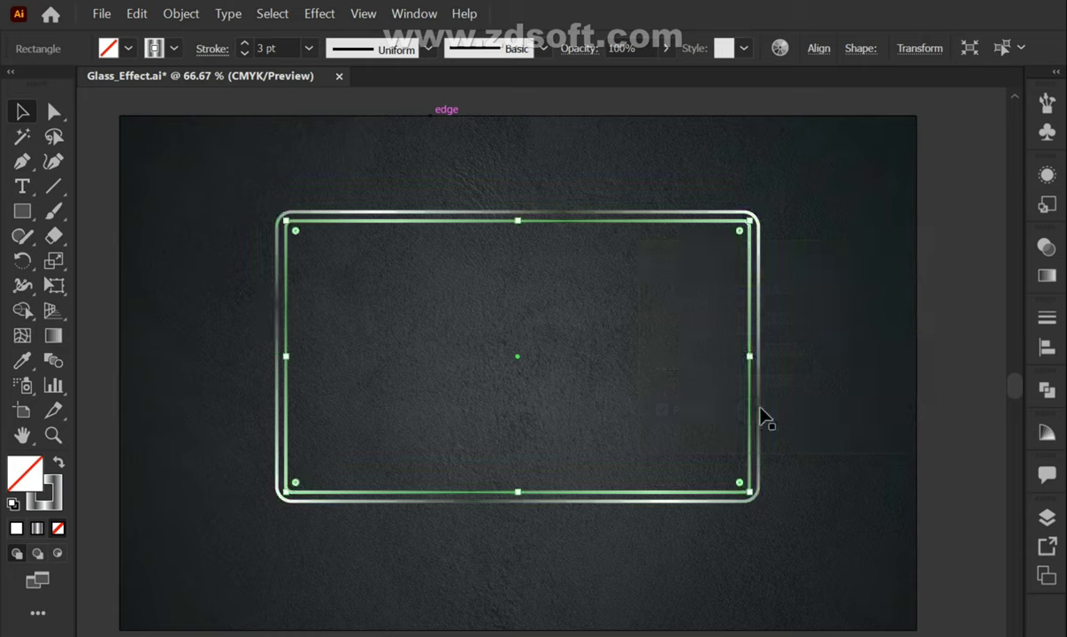
Step: Swap the inset path's fill and stroke, then fill it with near-white #FCFCFC
{"action": "left_click", "coordinate": [56, 463]}
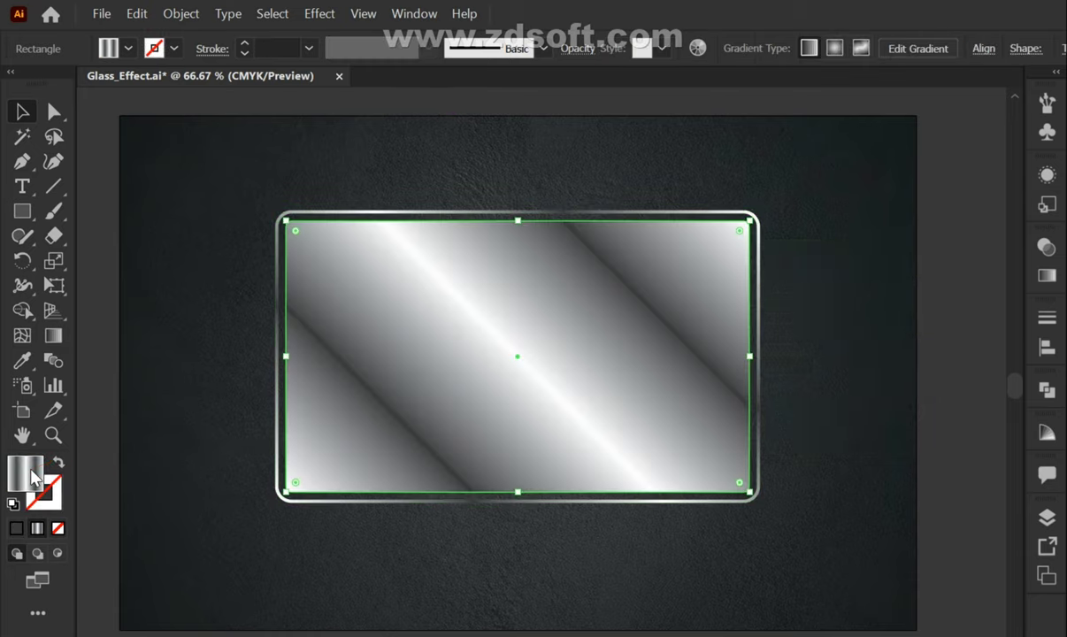
{"action": "double_click", "coordinate": [31, 478]}
{"action": "left_click", "coordinate": [469, 277]}
{"action": "left_click_drag", "start_coordinate": [469, 277], "coordinate": [411, 265]}
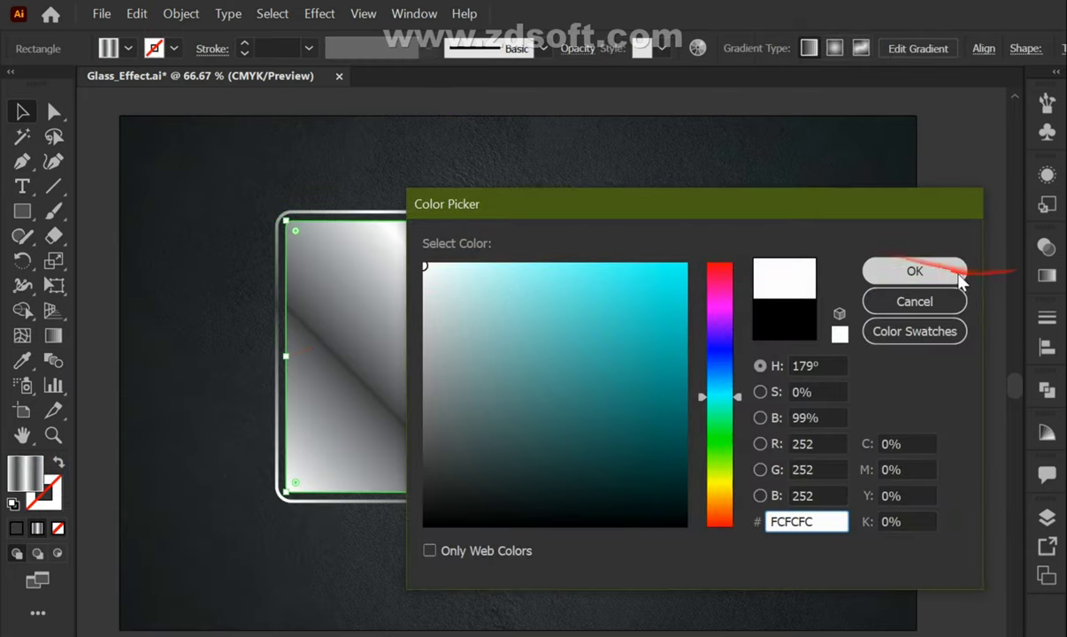
{"action": "left_click", "coordinate": [915, 270]}
{"action": "left_click", "coordinate": [841, 283]}
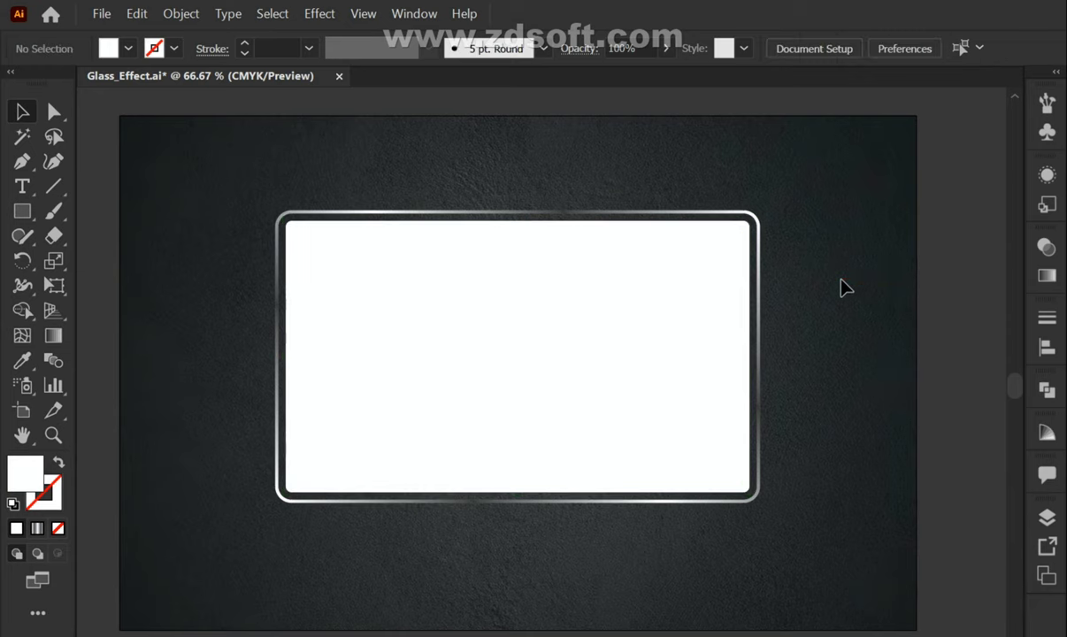
{"action": "left_click", "coordinate": [643, 369]}
{"action": "scroll", "coordinate": [644, 362], "scroll_direction": "up", "scroll_amount": 1}
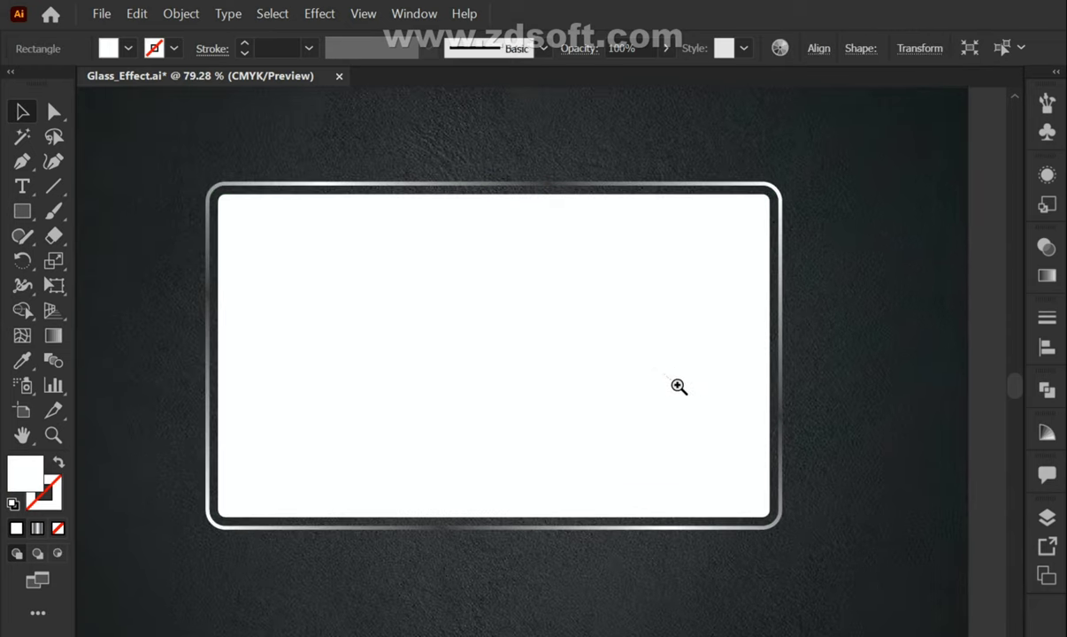
{"action": "left_click", "coordinate": [175, 291]}
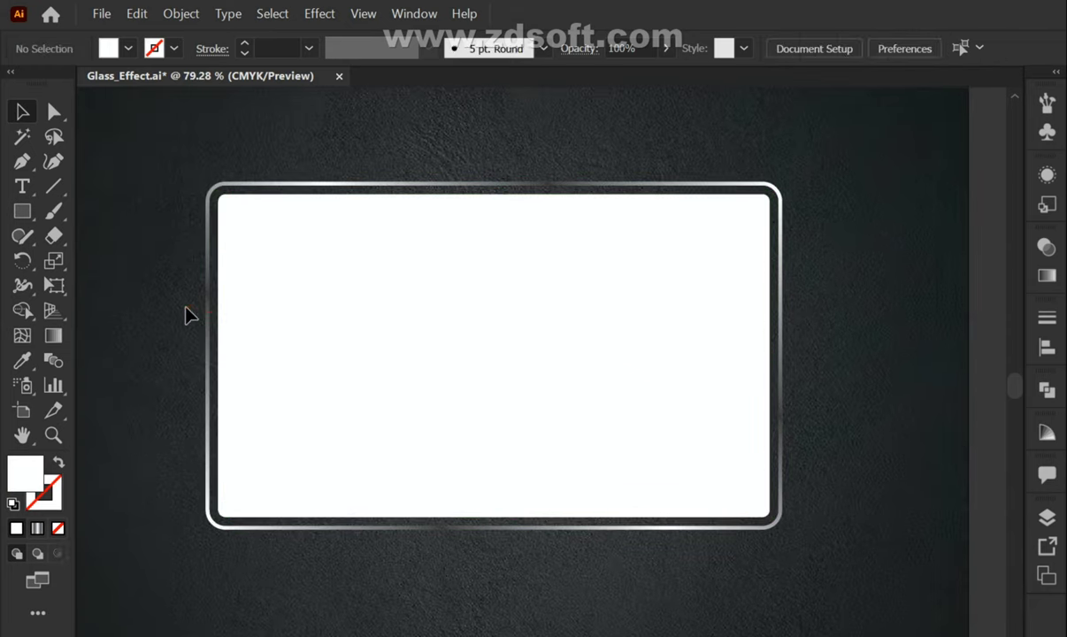
{"action": "key", "text": "p"}
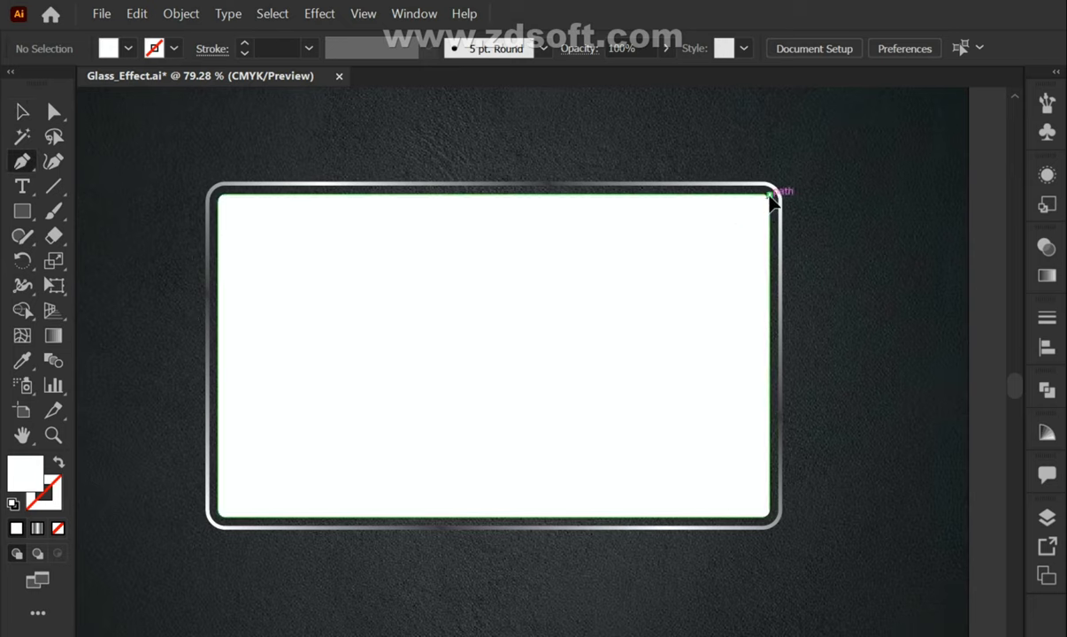
Step: Draw a Pen triangle covering the panel's lower-right half, from top-right to beyond bottom-left
{"action": "left_click", "coordinate": [769, 195]}
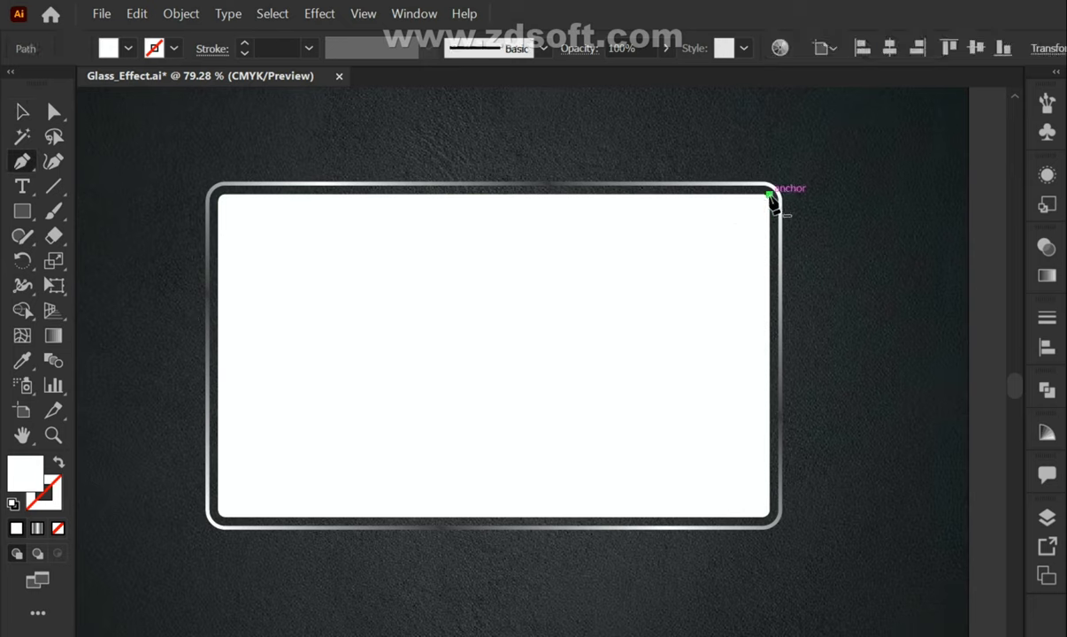
{"action": "left_click", "coordinate": [161, 548]}
{"action": "left_click", "coordinate": [864, 569]}
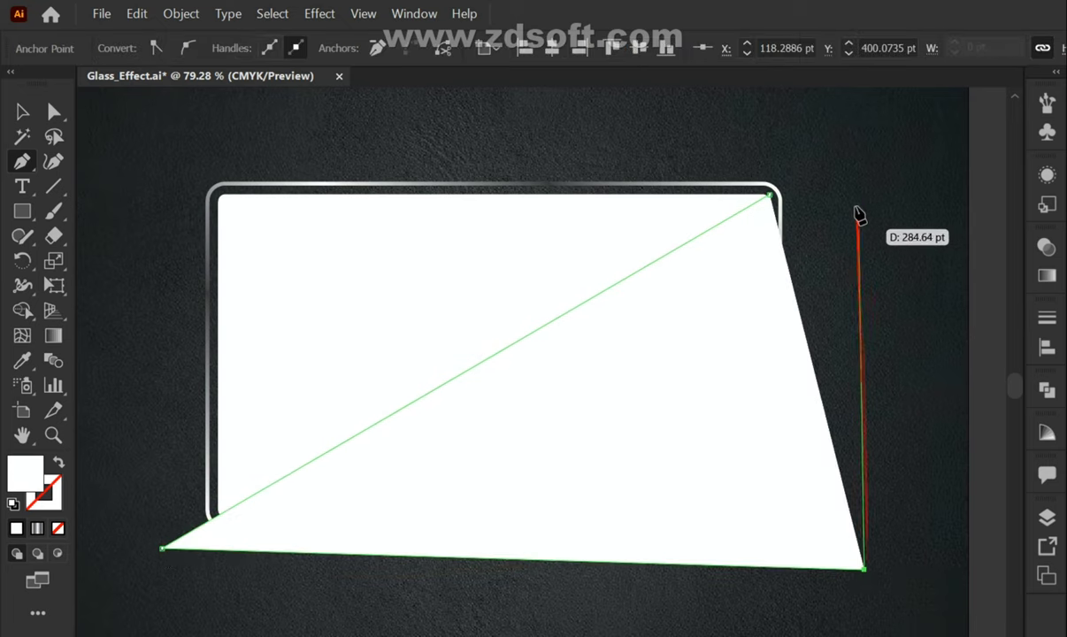
{"action": "left_click", "coordinate": [840, 174]}
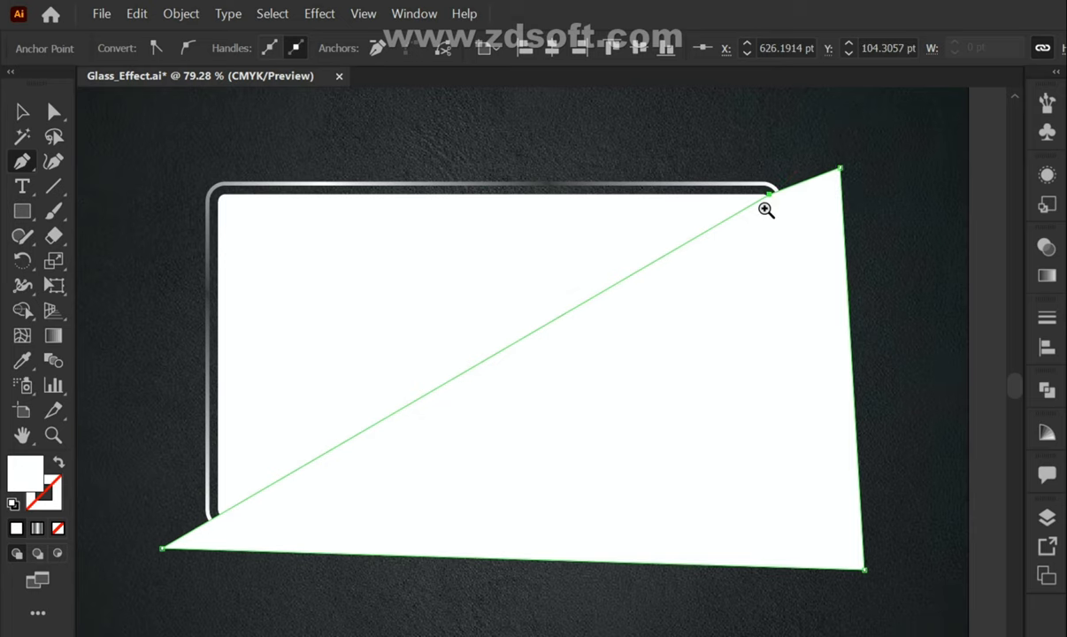
{"action": "mouse_move", "coordinate": [766, 210]}
{"action": "left_mouse_down"}
{"action": "mouse_move", "coordinate": [894, 266]}
{"action": "mouse_move", "coordinate": [741, 183]}
{"action": "mouse_move", "coordinate": [709, 229]}
{"action": "mouse_move", "coordinate": [722, 235]}
{"action": "left_mouse_up"}
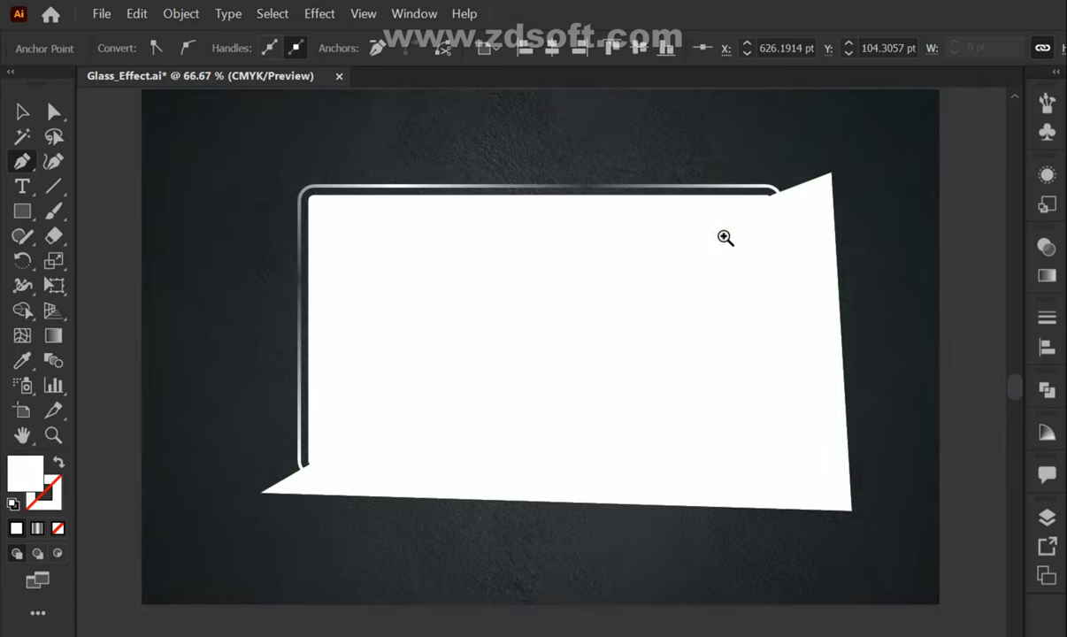
{"action": "key", "text": "v"}
Step: Select the panel and triangle, then Alt-delete the outside and lower-right regions with Shape Builder
{"action": "left_click", "coordinate": [543, 274]}
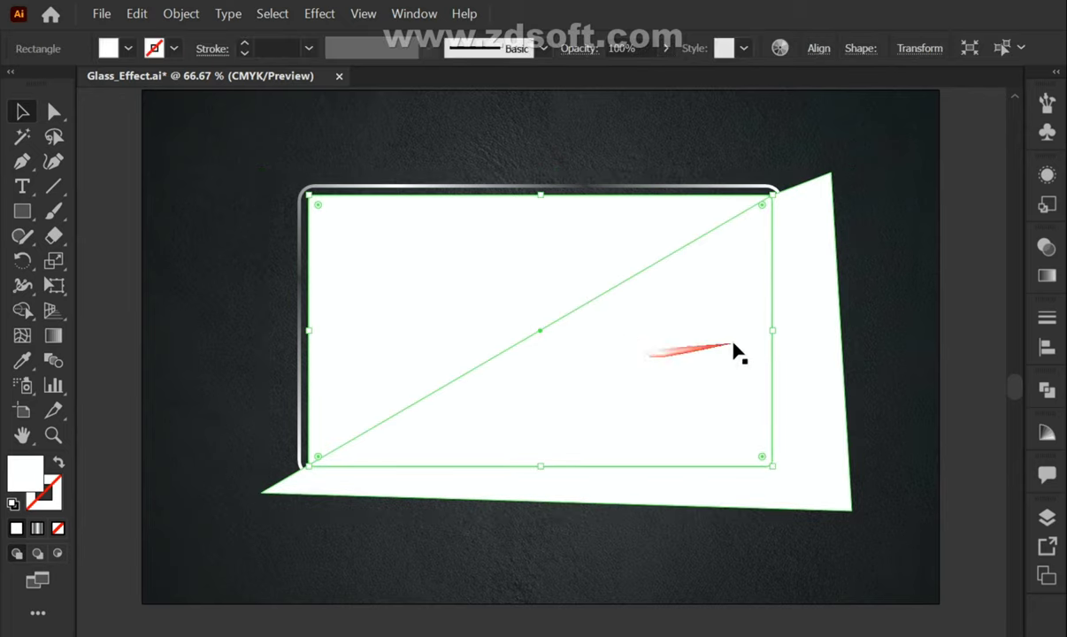
{"action": "left_click", "coordinate": [822, 310], "text": "shift"}
{"action": "left_click", "coordinate": [22, 310]}
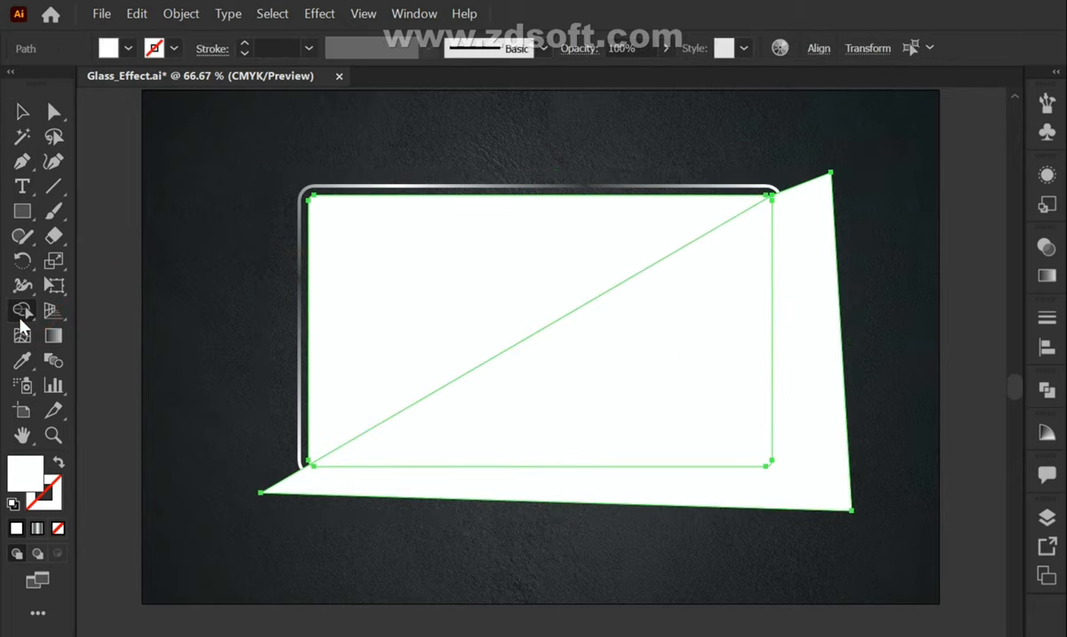
{"action": "left_click", "coordinate": [806, 404], "text": "alt"}
{"action": "left_click", "coordinate": [729, 393], "text": "alt"}
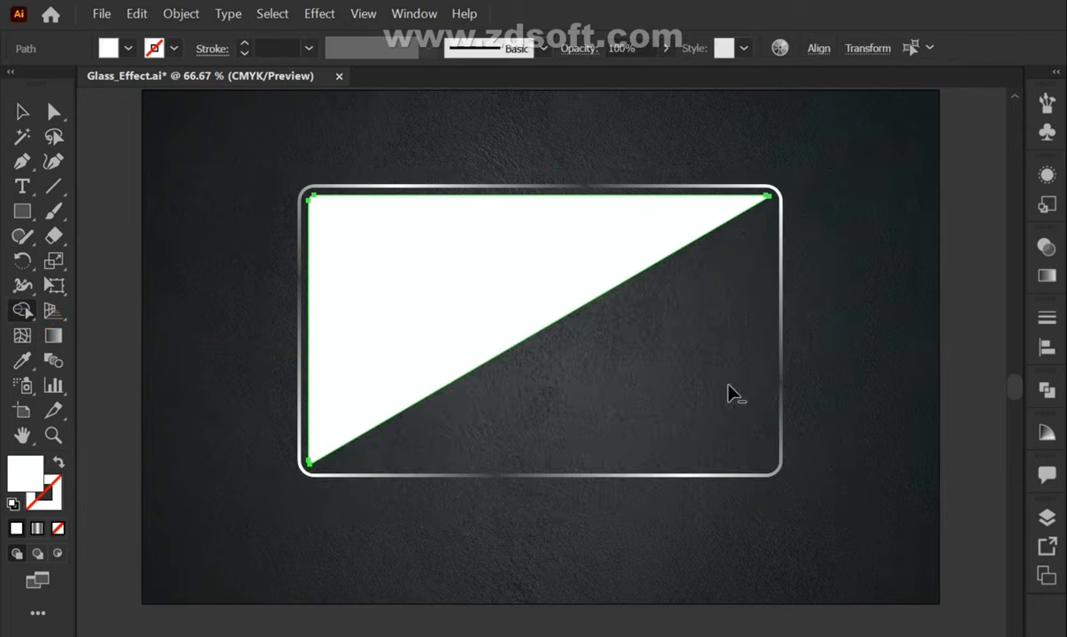
Step: Apply the White, Black gradient preset to the triangle and make its end stop white
{"action": "key", "text": "v"}
{"action": "scroll", "coordinate": [672, 330], "scroll_direction": "up", "scroll_amount": 1}
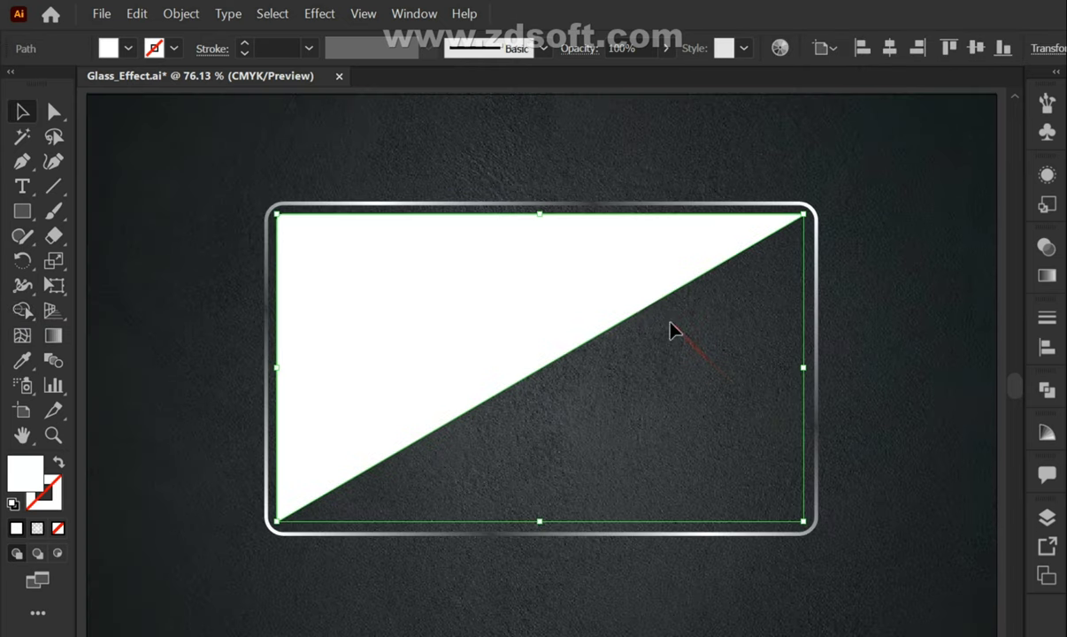
{"action": "left_click", "coordinate": [1046, 275]}
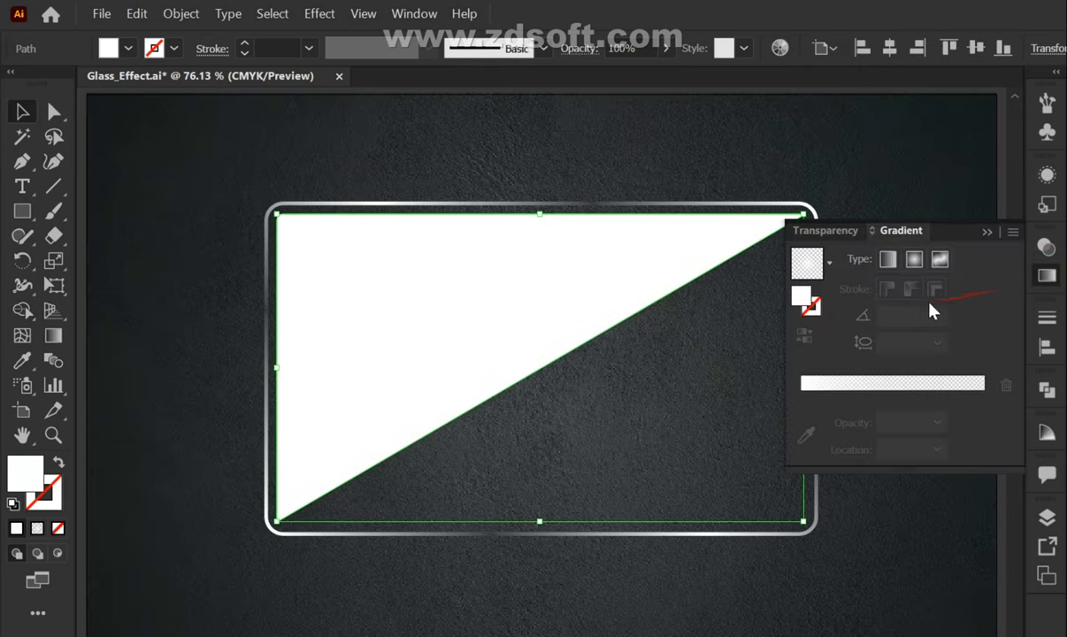
{"action": "left_click", "coordinate": [828, 263]}
{"action": "left_click", "coordinate": [779, 303]}
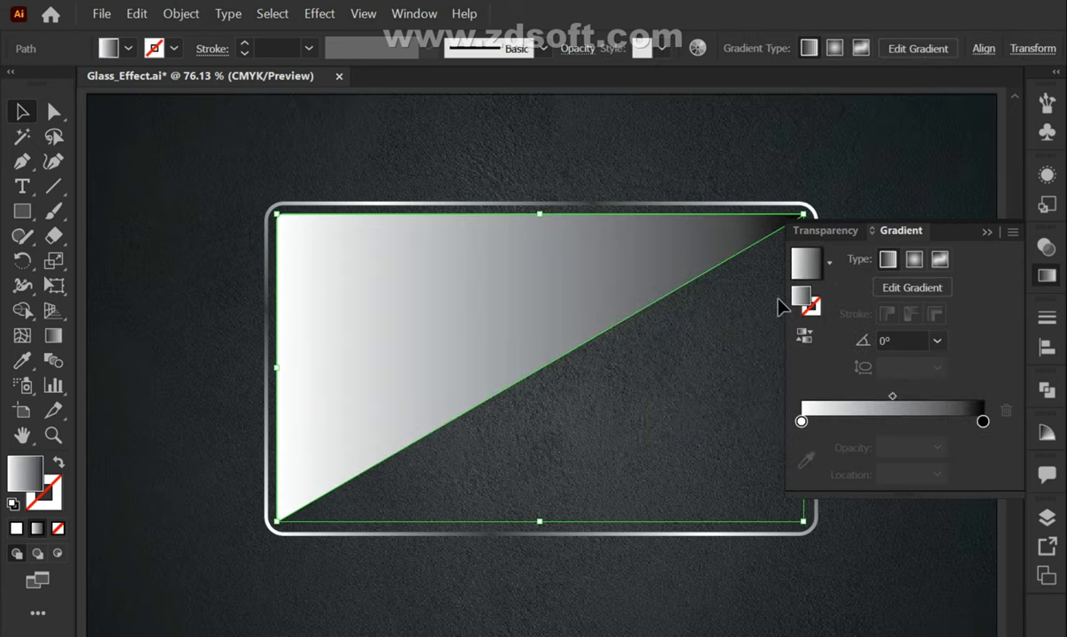
{"action": "double_click", "coordinate": [983, 421]}
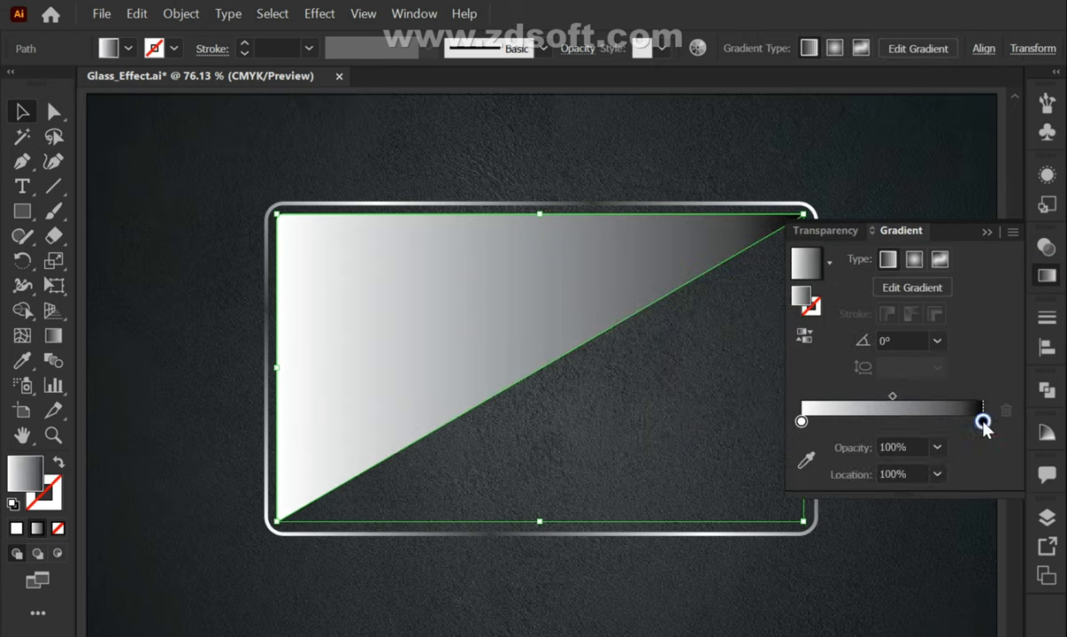
{"action": "left_click", "coordinate": [746, 488]}
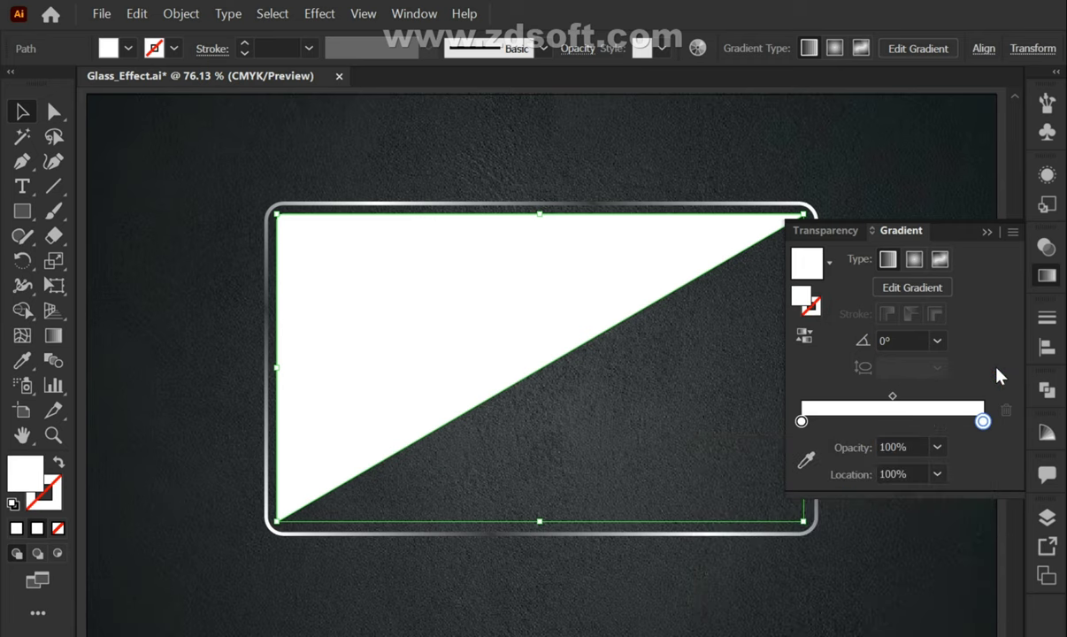
Step: Make the gradient radial with a 0% opacity end stop, squashed into a wide ellipse
{"action": "left_click", "coordinate": [913, 258]}
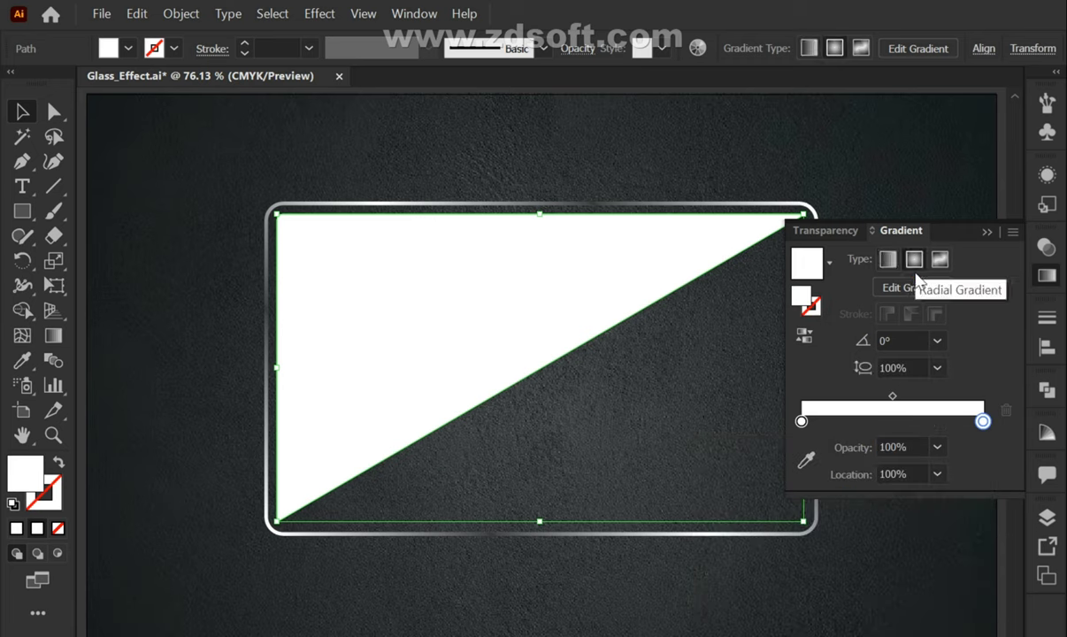
{"action": "left_click", "coordinate": [937, 449]}
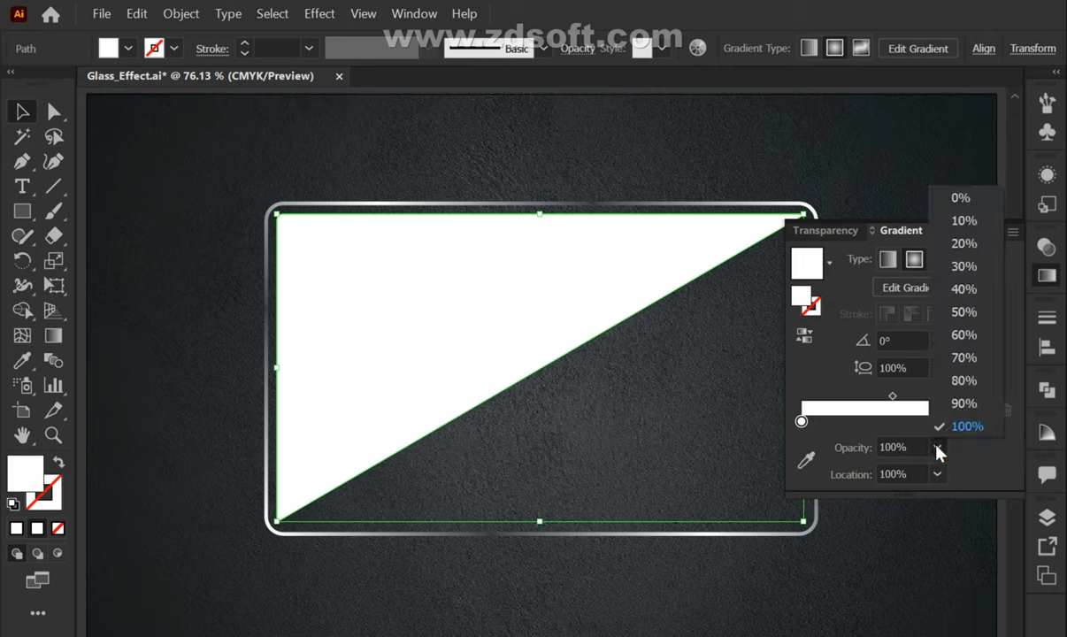
{"action": "left_click", "coordinate": [952, 197]}
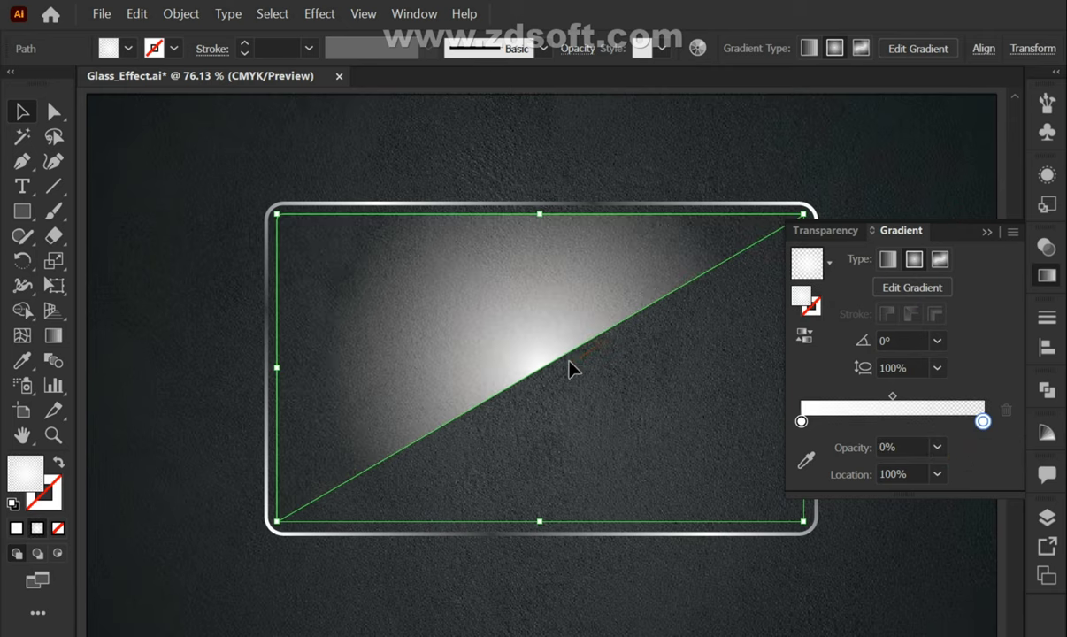
{"action": "key", "text": "g"}
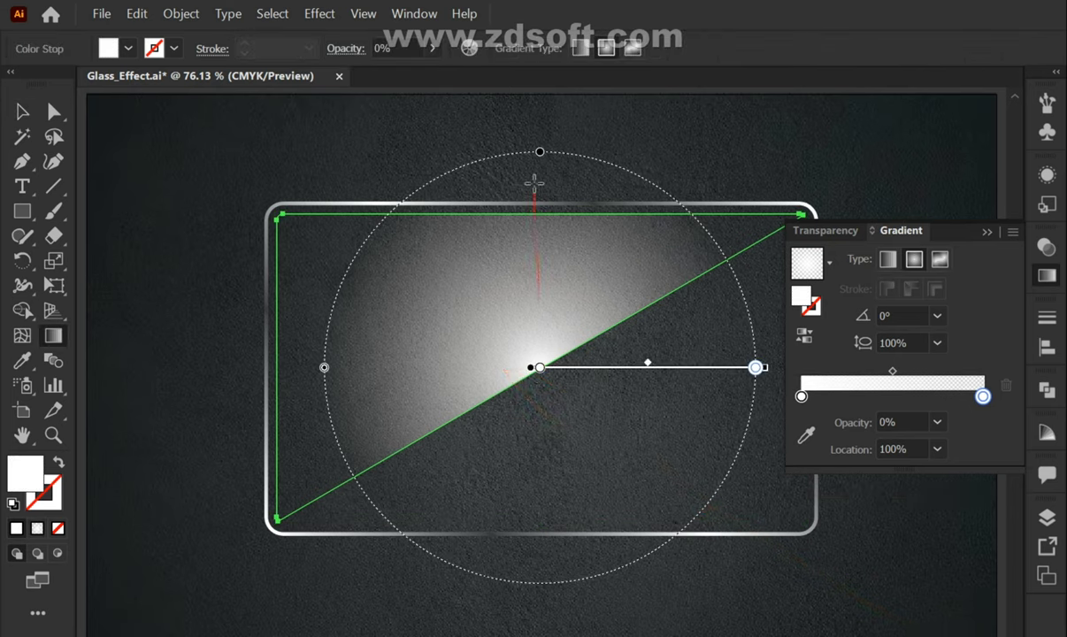
{"action": "left_click_drag", "start_coordinate": [539, 153], "coordinate": [540, 275]}
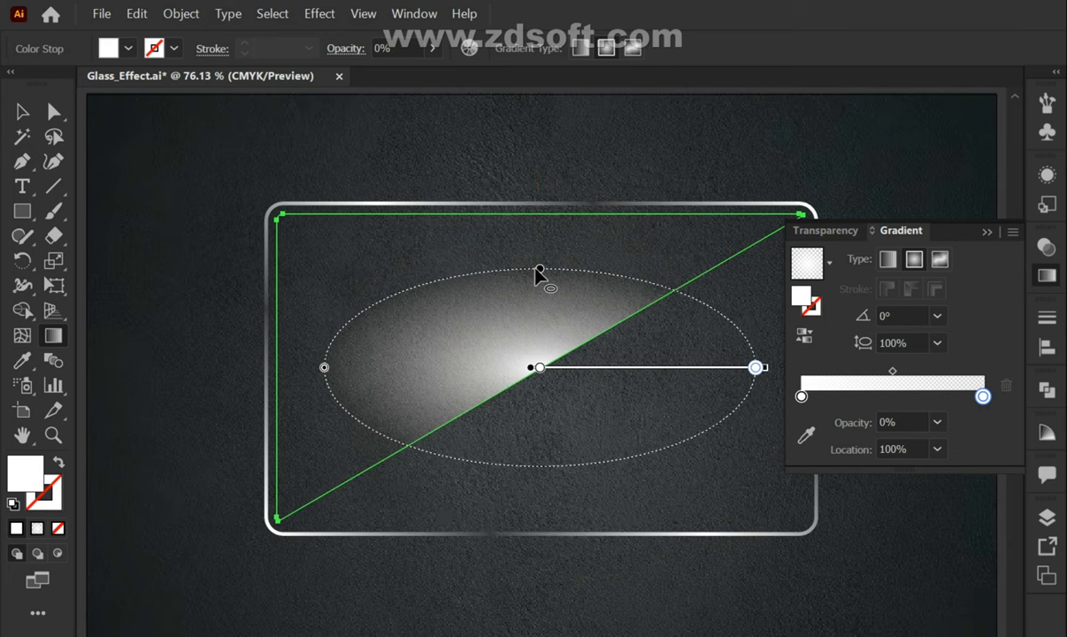
{"action": "left_click_drag", "start_coordinate": [323, 367], "coordinate": [265, 368]}
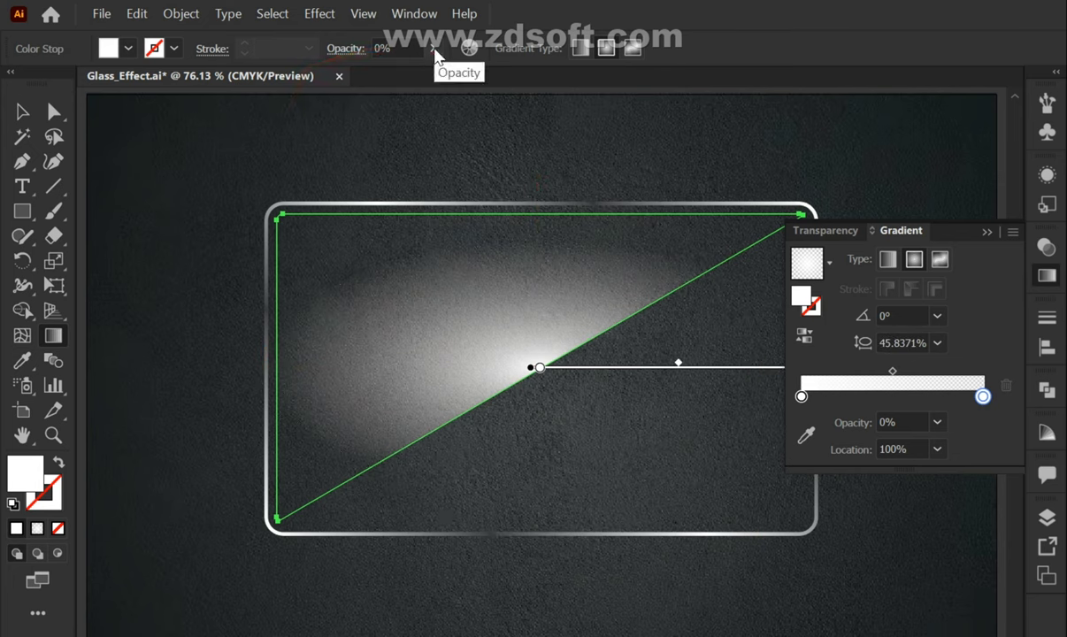
{"action": "key", "text": "v"}
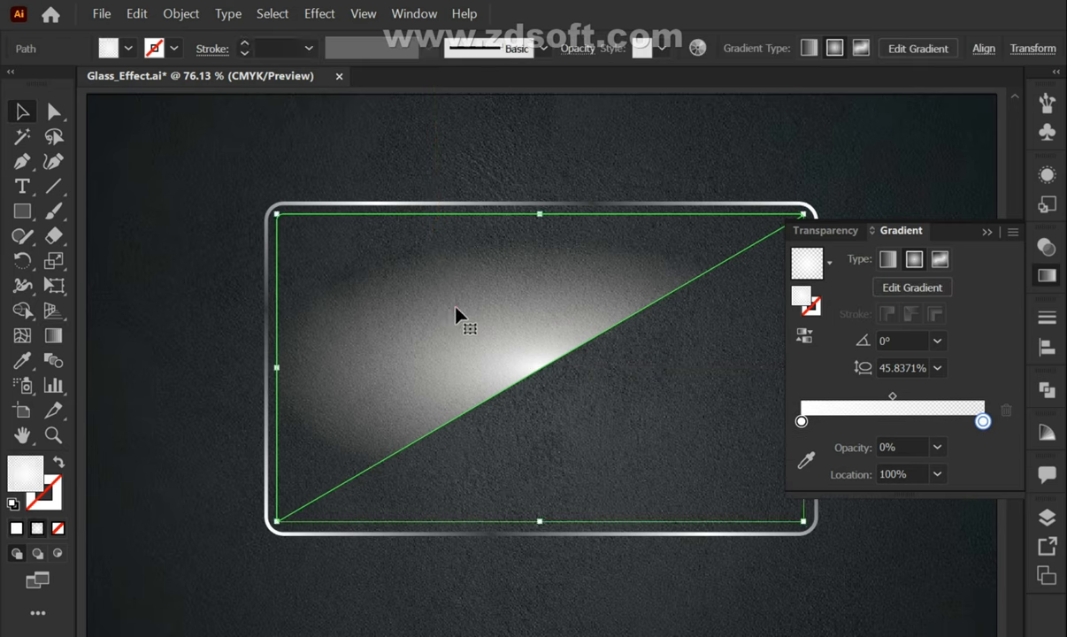
Step: Lower the triangle's opacity to about 49%
{"action": "left_click", "coordinate": [578, 48]}
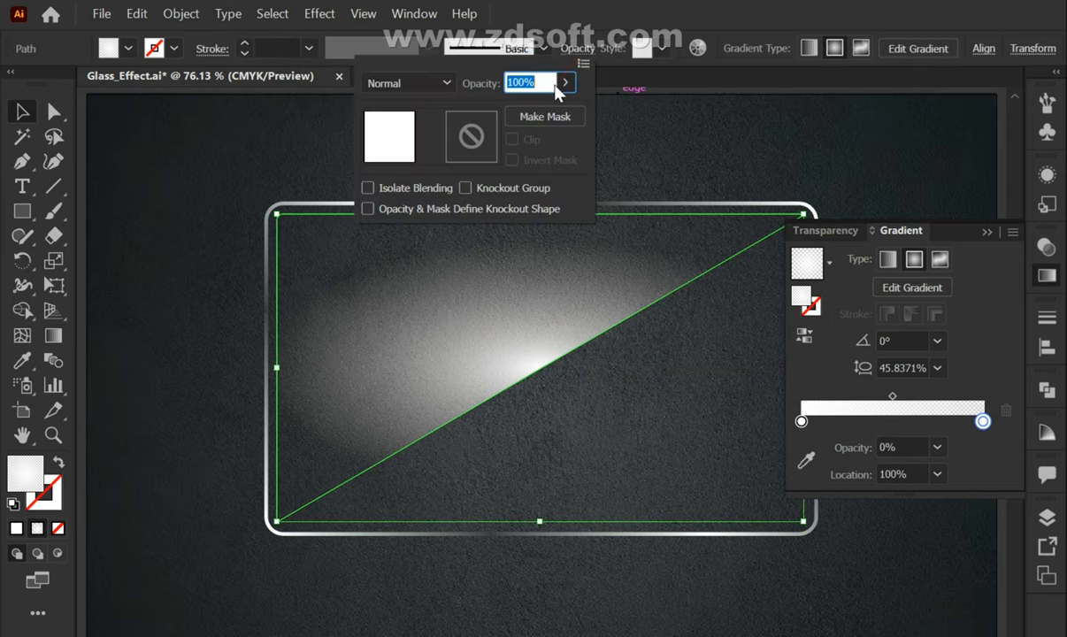
{"action": "left_click", "coordinate": [564, 82]}
{"action": "left_click_drag", "start_coordinate": [560, 107], "coordinate": [523, 107]}
{"action": "type", "text": "9"}
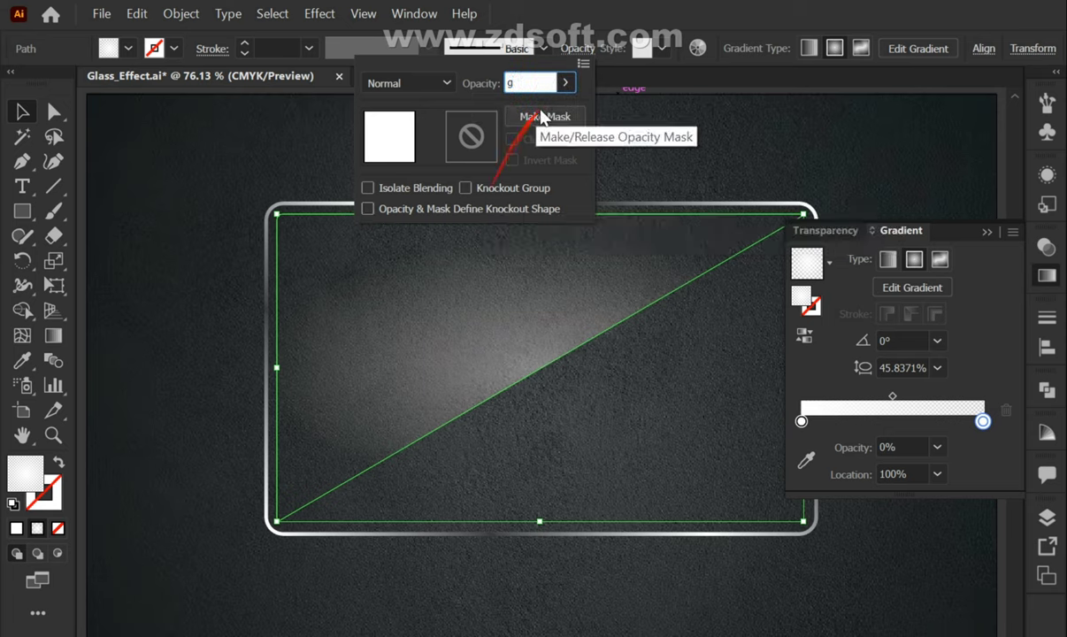
{"action": "left_click", "coordinate": [590, 49]}
Step: Reshape the radial glow into a narrower, taller ellipse with the Gradient tool handles
{"action": "key", "text": "g"}
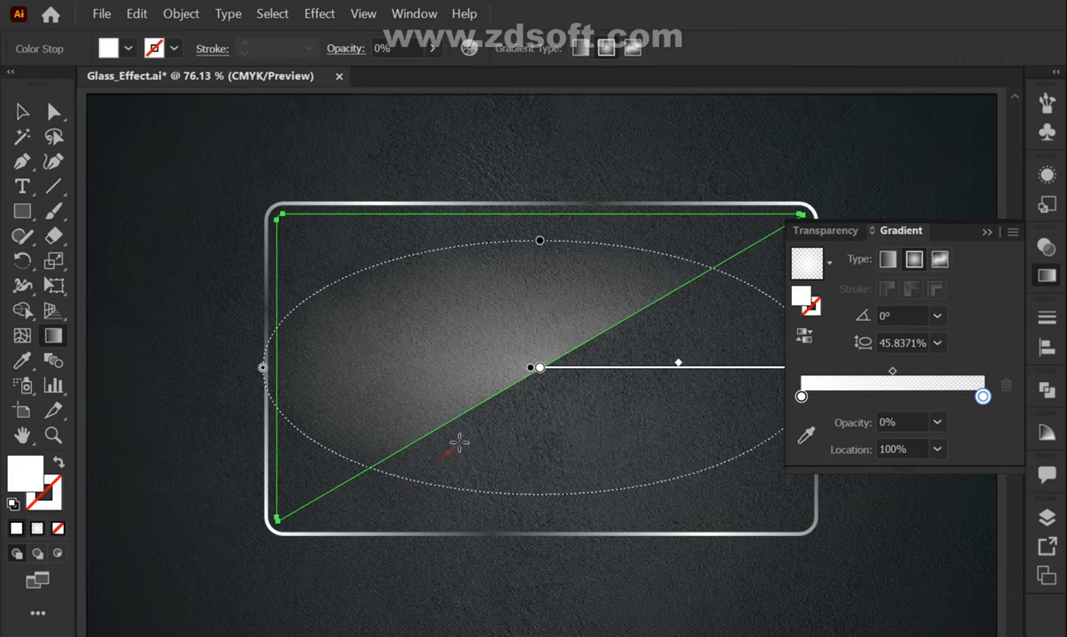
{"action": "left_click_drag", "start_coordinate": [263, 368], "coordinate": [288, 367]}
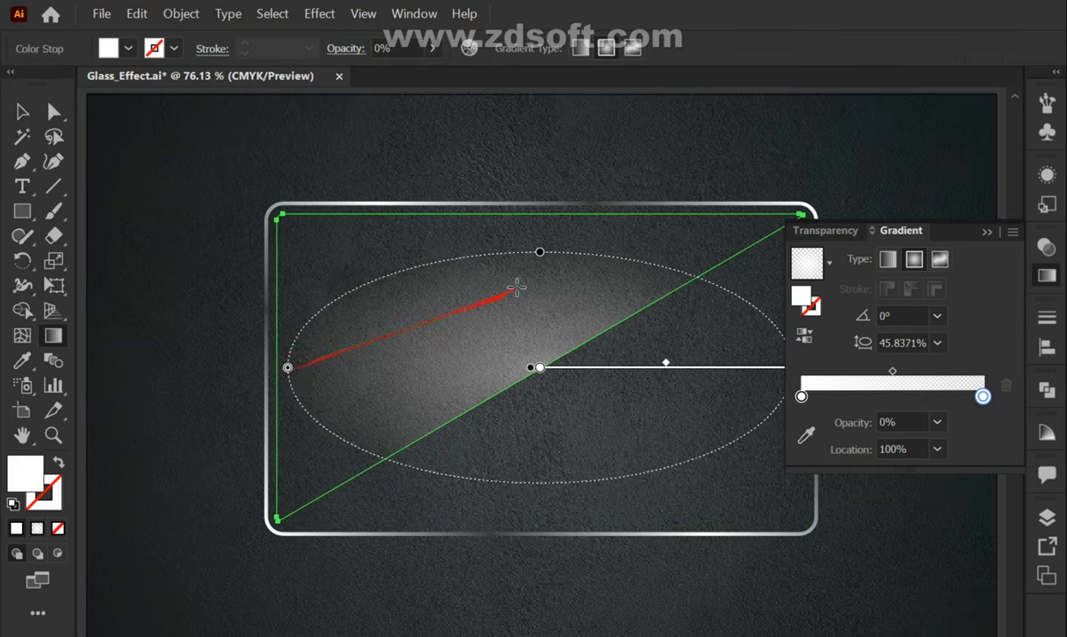
{"action": "left_click_drag", "start_coordinate": [540, 253], "coordinate": [539, 219]}
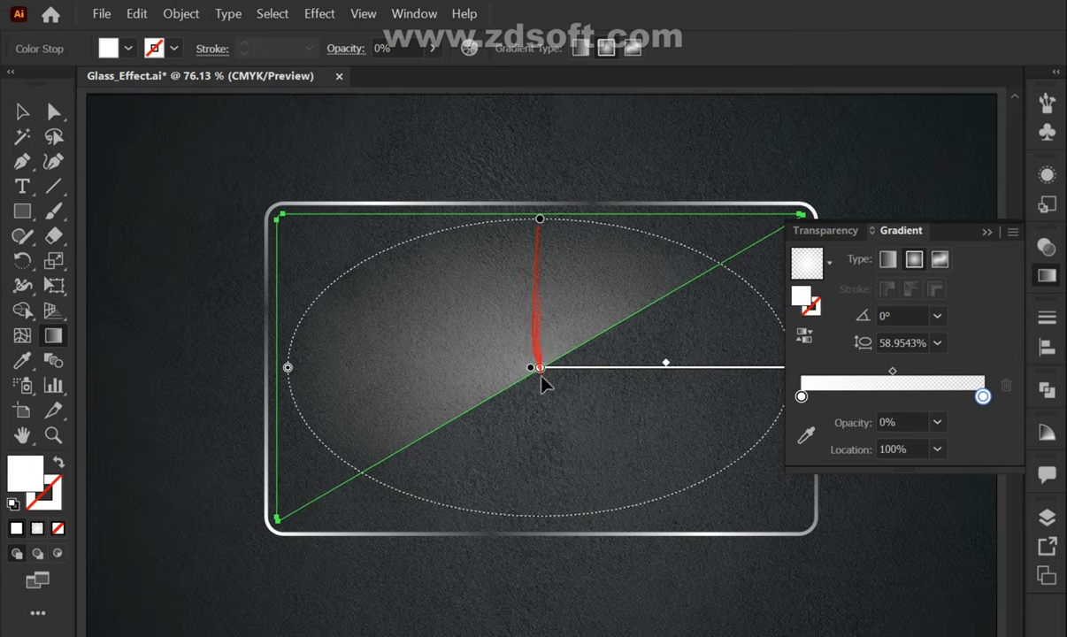
{"action": "mouse_move", "coordinate": [541, 370]}
{"action": "left_mouse_down"}
{"action": "mouse_move", "coordinate": [583, 376]}
{"action": "mouse_move", "coordinate": [542, 378]}
{"action": "left_mouse_up"}
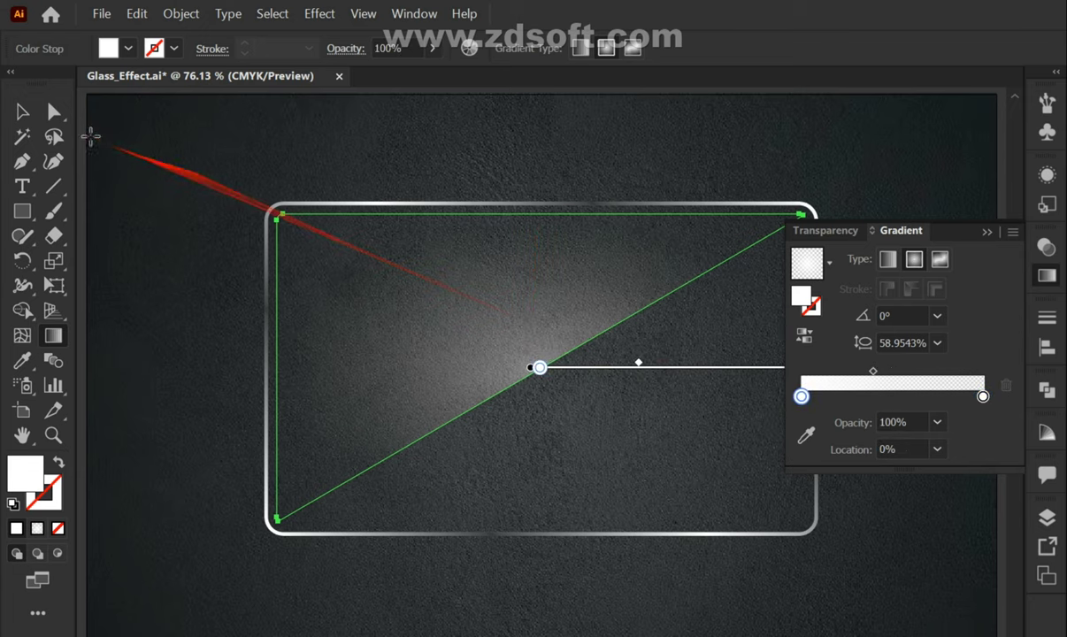
{"action": "left_click", "coordinate": [22, 111]}
{"action": "left_click", "coordinate": [548, 177]}
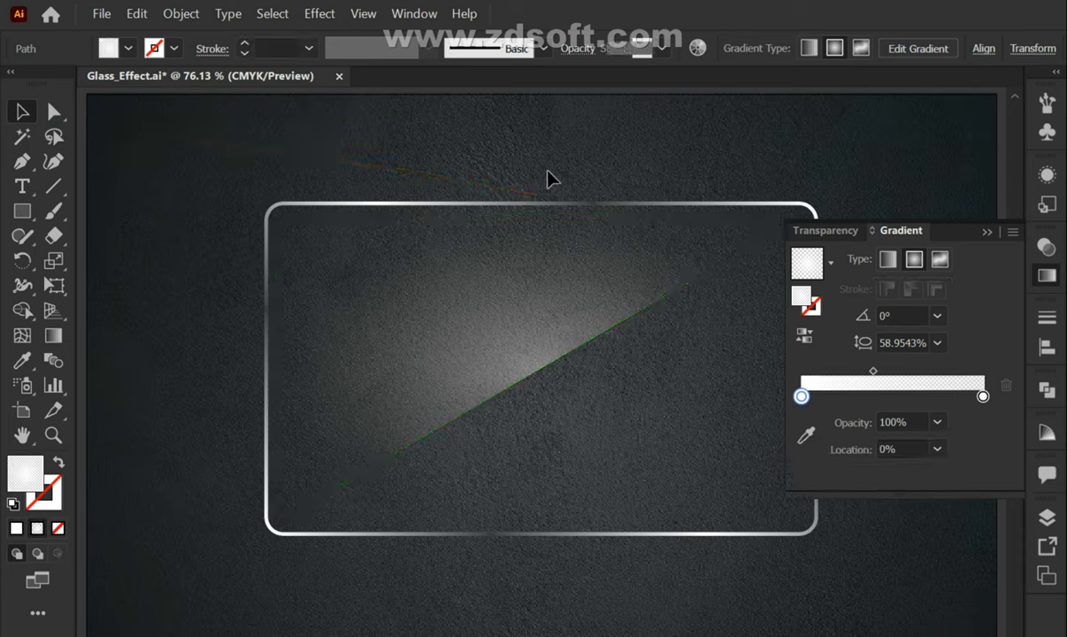
{"action": "mouse_move", "coordinate": [554, 267]}
{"action": "left_mouse_down"}
{"action": "mouse_move", "coordinate": [705, 482]}
{"action": "mouse_move", "coordinate": [945, 626]}
{"action": "left_mouse_up"}
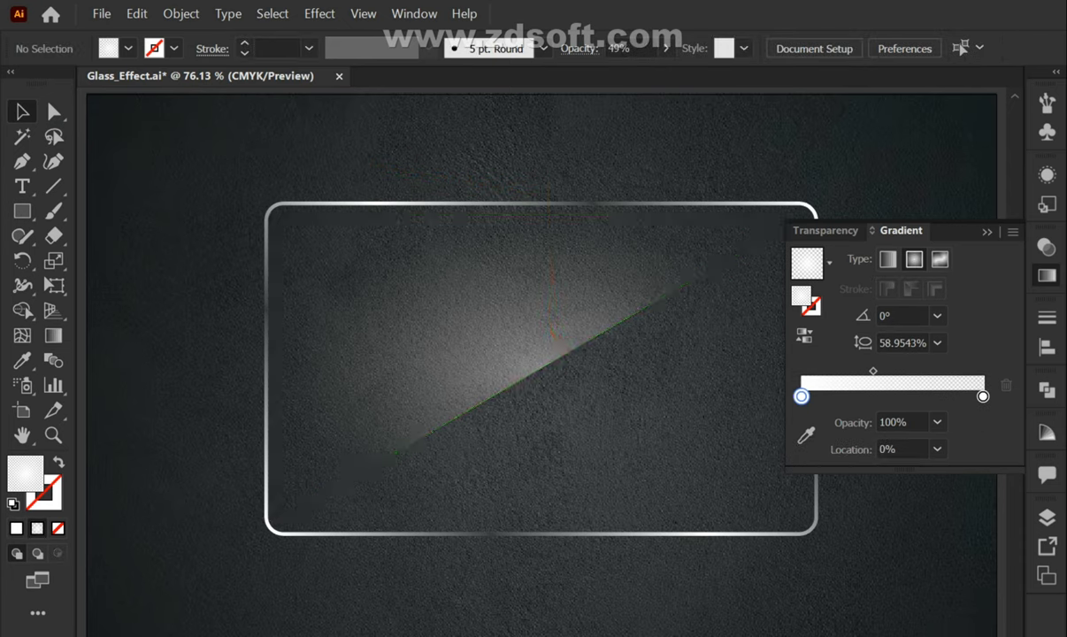
{"action": "left_click", "coordinate": [545, 310]}
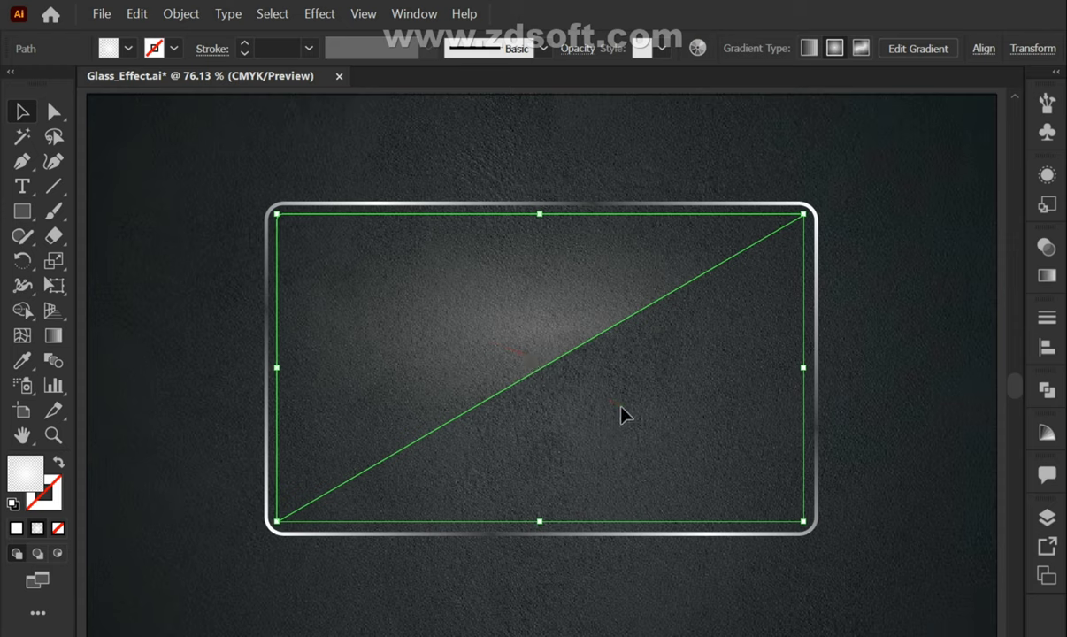
Step: Aim the triangle's radial glow at the top-right corner and widen its ellipse diagonally, then deselect
{"action": "key", "text": "ctrl+shift+a"}
{"action": "key", "text": "g"}
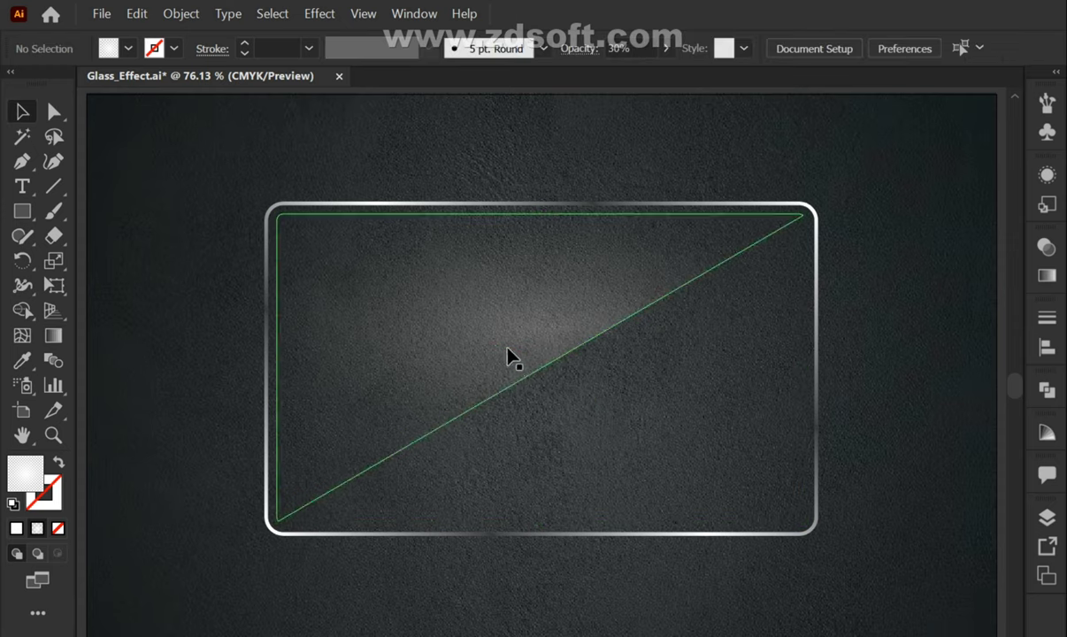
{"action": "left_click", "coordinate": [507, 358]}
{"action": "left_click", "coordinate": [507, 354]}
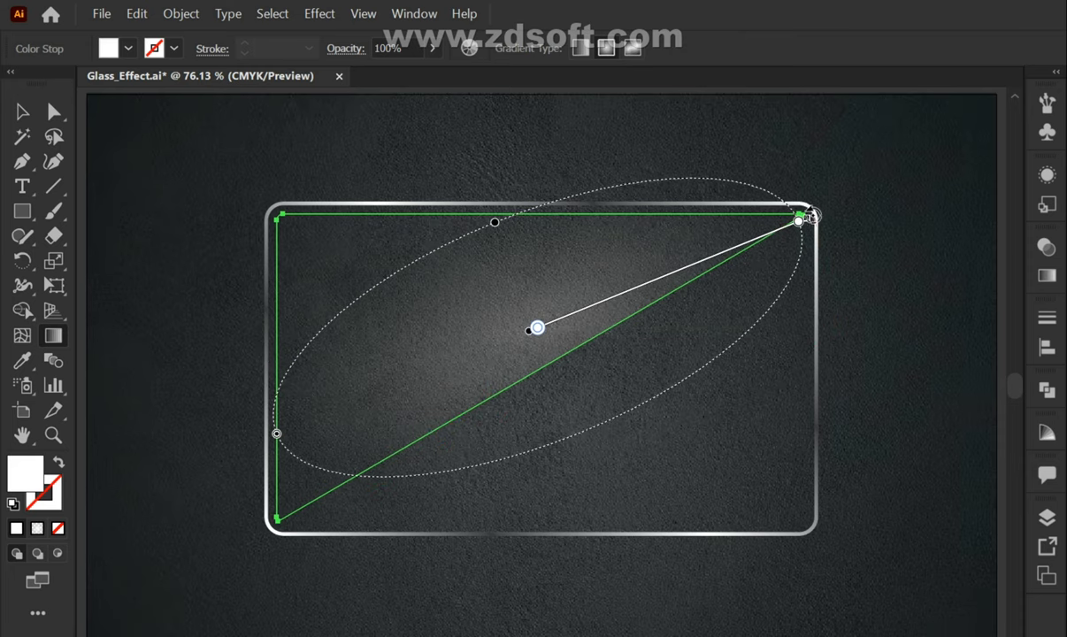
{"action": "left_click_drag", "start_coordinate": [821, 248], "coordinate": [796, 213]}
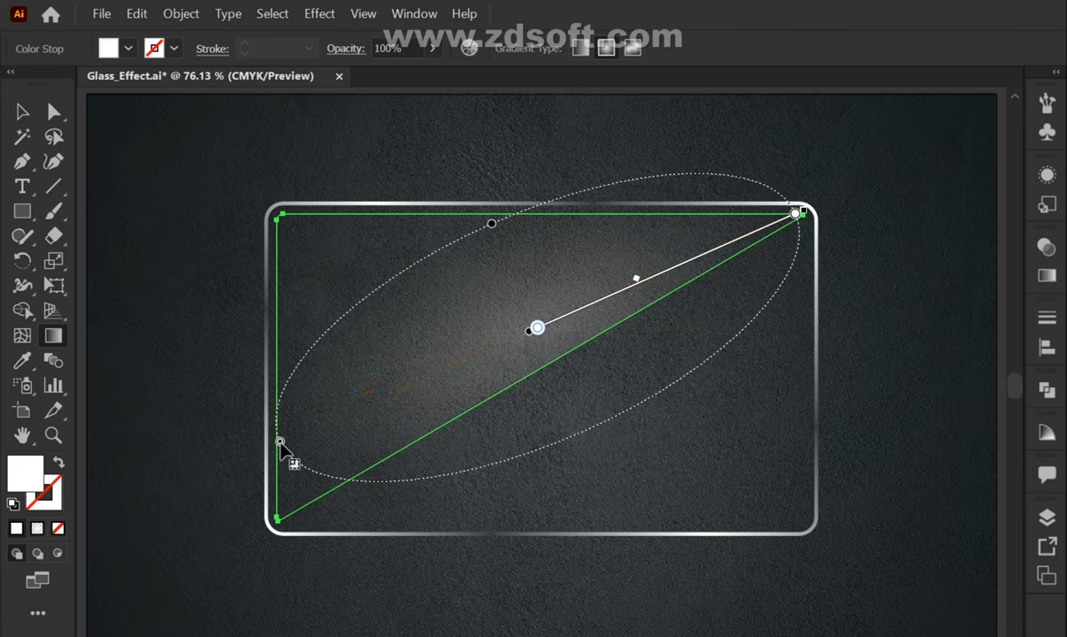
{"action": "left_click_drag", "start_coordinate": [279, 442], "coordinate": [239, 460]}
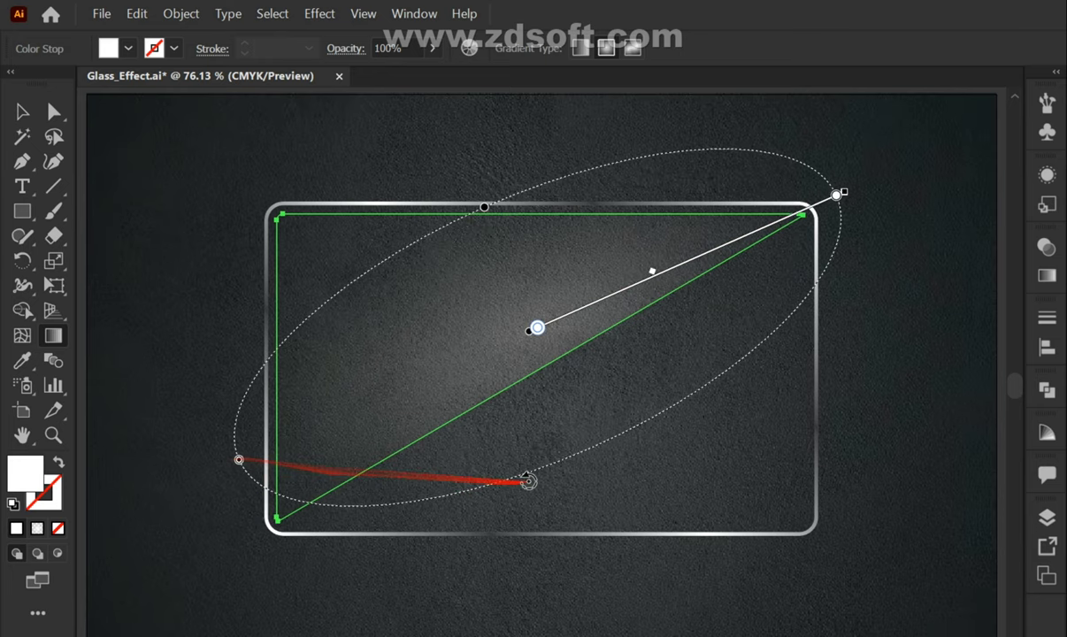
{"action": "key", "text": "v"}
{"action": "left_click", "coordinate": [668, 445]}
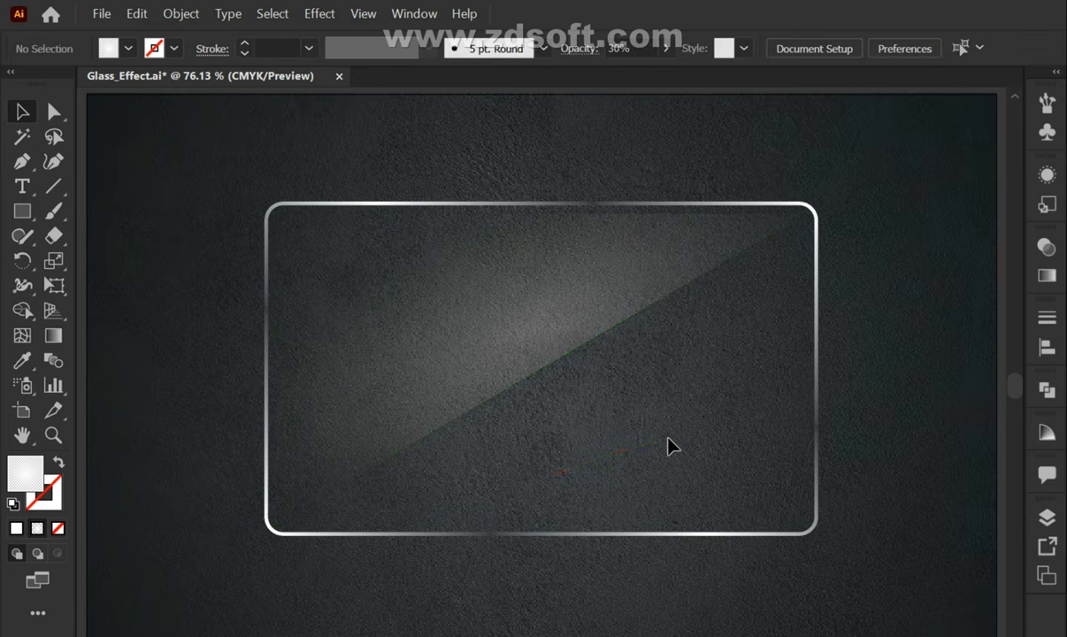
{"action": "right_click", "coordinate": [22, 211]}
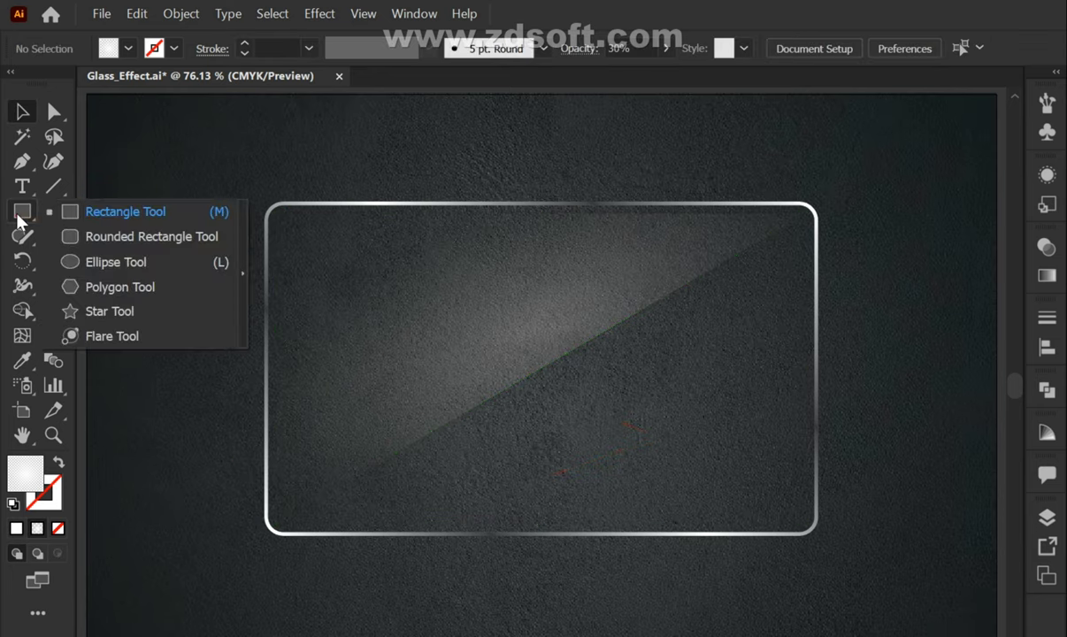
Step: Draw a circle over the frame's lower right and fill it with the White, Black gradient
{"action": "left_click", "coordinate": [88, 265]}
{"action": "left_click_drag", "start_coordinate": [616, 460], "coordinate": [514, 423]}
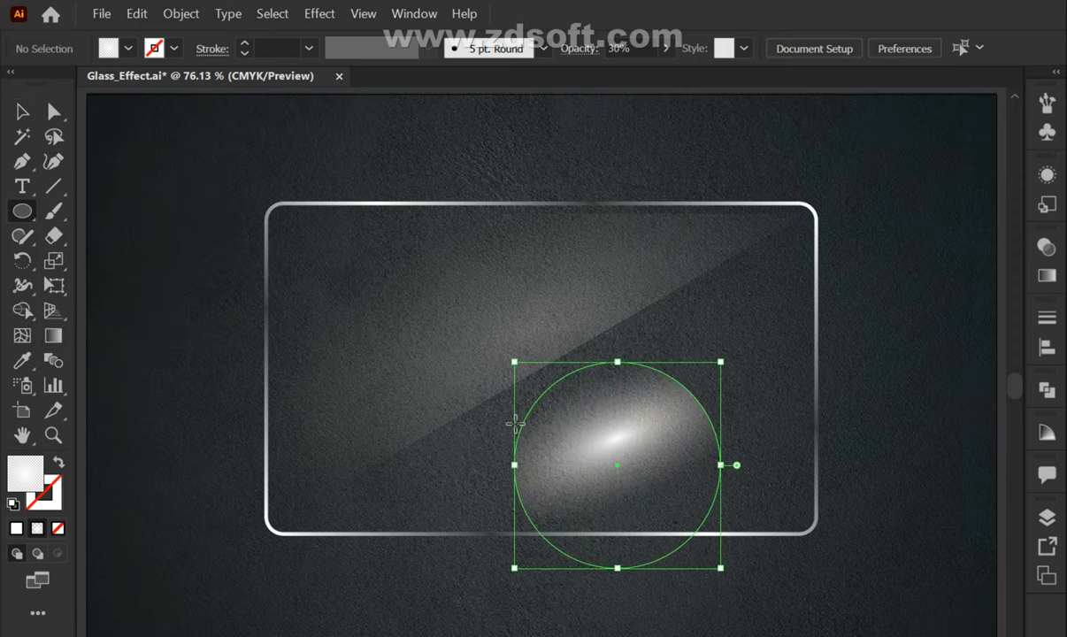
{"action": "key", "text": "v"}
{"action": "left_click", "coordinate": [1046, 275]}
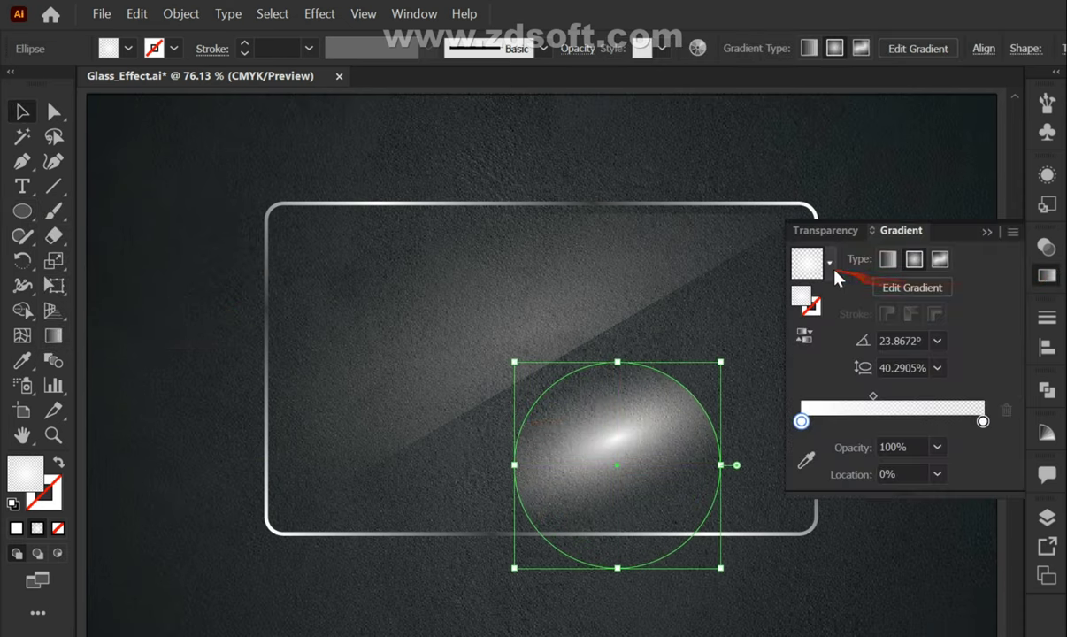
{"action": "left_click", "coordinate": [828, 263]}
{"action": "left_click", "coordinate": [757, 305]}
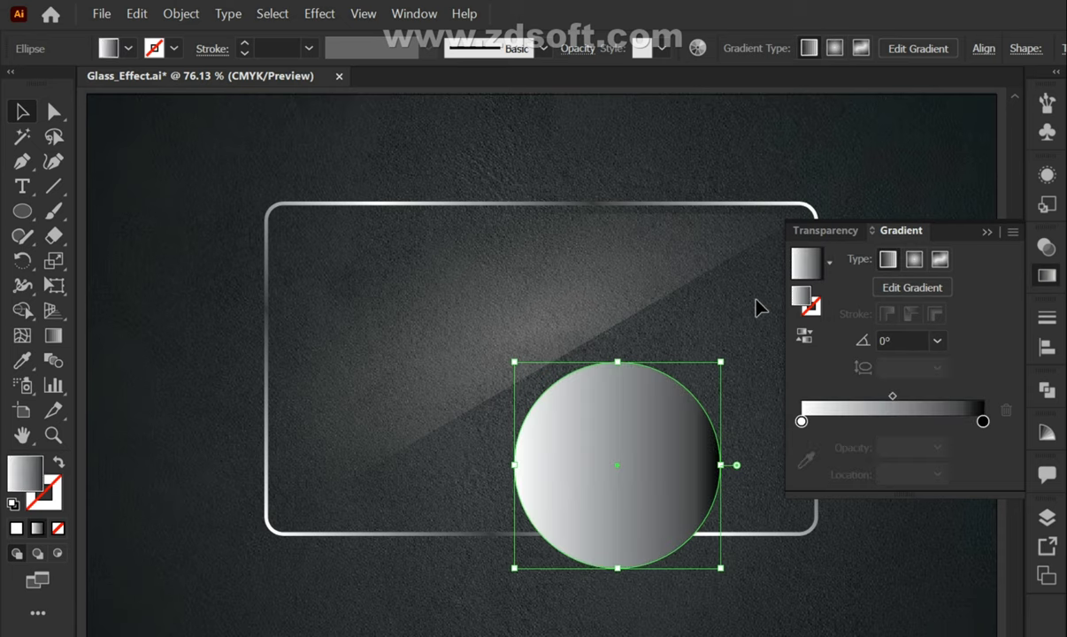
Step: Place the black stop at 50% and add a white stop at the gradient's right end
{"action": "left_click_drag", "start_coordinate": [983, 423], "coordinate": [912, 422]}
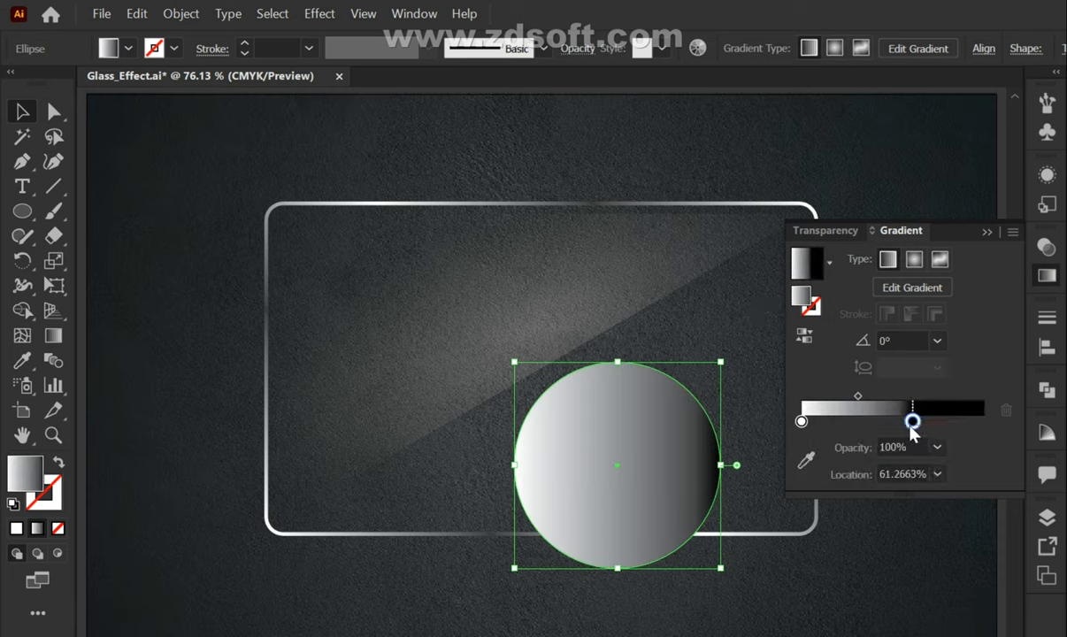
{"action": "left_click", "coordinate": [938, 475]}
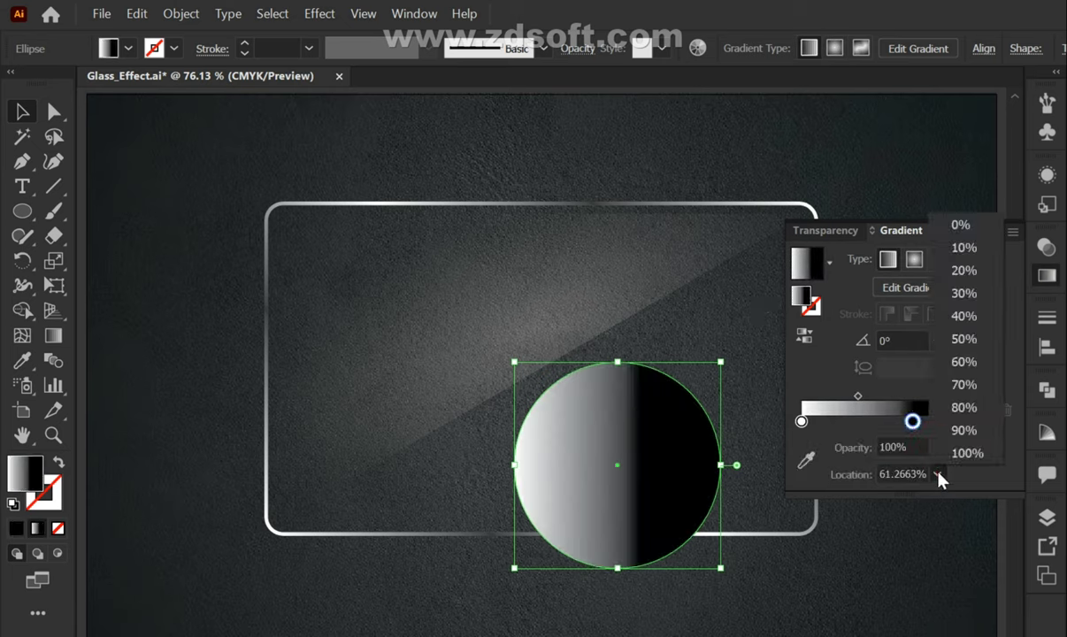
{"action": "left_click", "coordinate": [964, 339]}
{"action": "left_click_drag", "start_coordinate": [801, 422], "coordinate": [983, 422]}
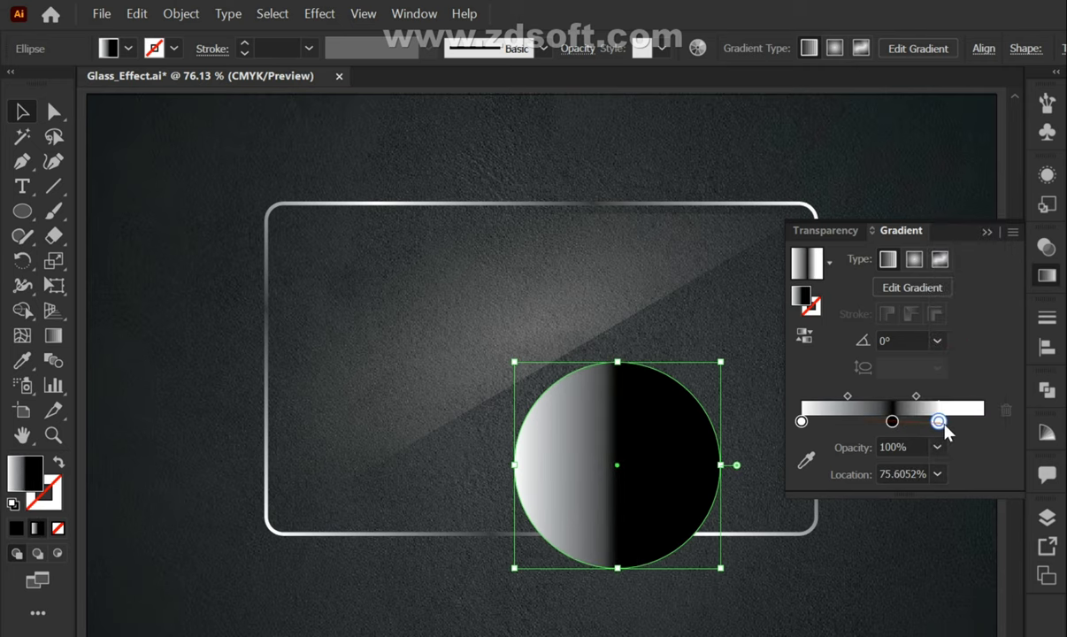
{"action": "key", "text": "ctrl+z"}
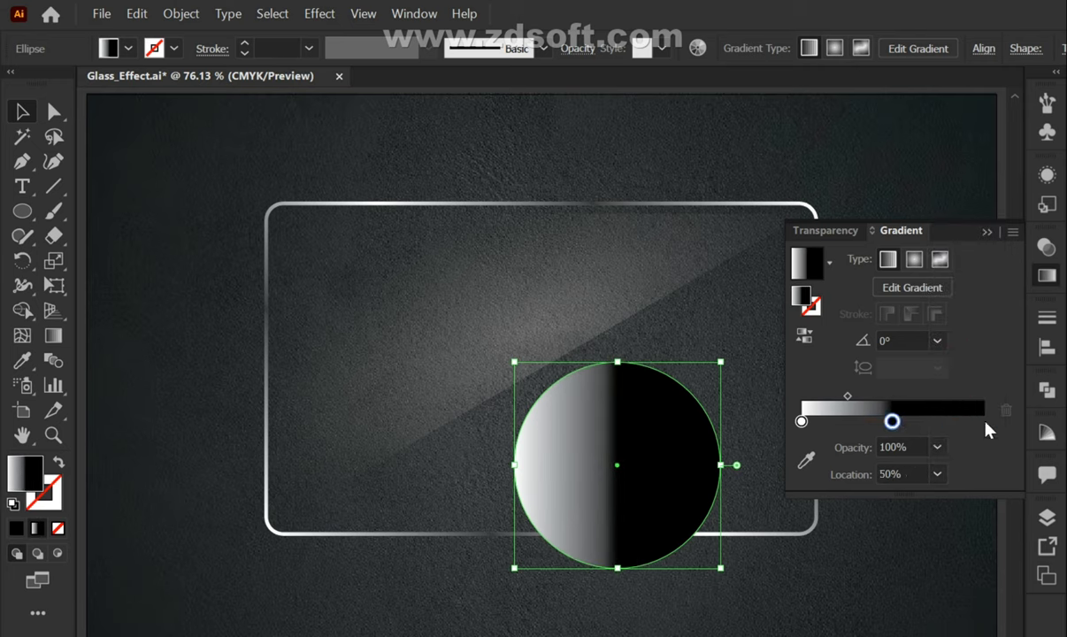
{"action": "left_click", "coordinate": [982, 422]}
{"action": "double_click", "coordinate": [982, 422]}
{"action": "left_click", "coordinate": [745, 488]}
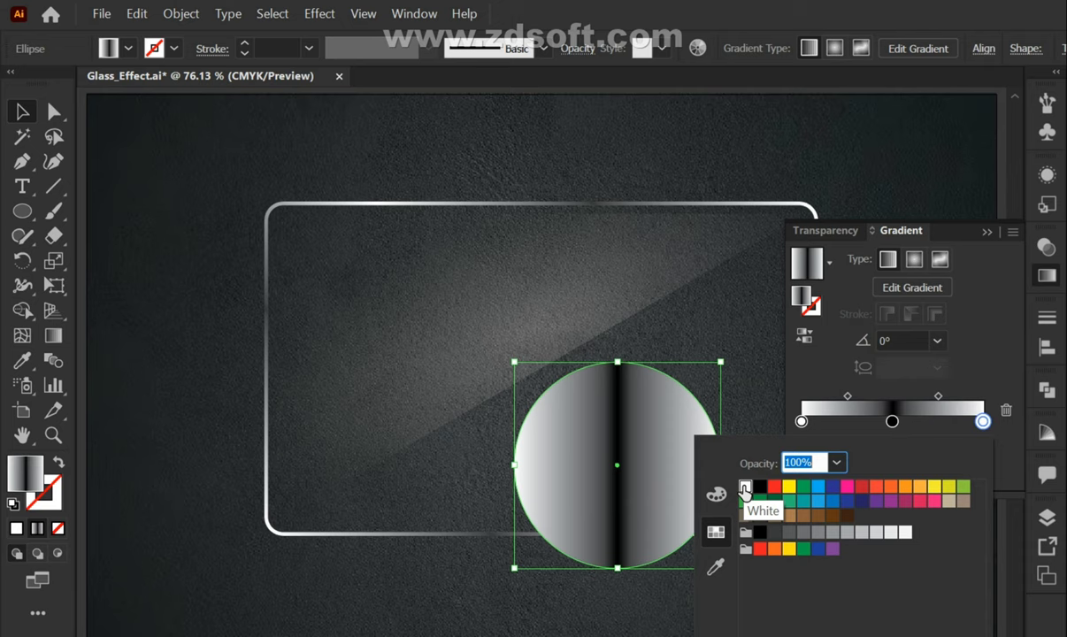
Step: Set the left midpoint to 70% and the right midpoint to 30%, tightening both toward black
{"action": "left_click", "coordinate": [939, 399]}
{"action": "left_click_drag", "start_coordinate": [939, 399], "coordinate": [912, 399]}
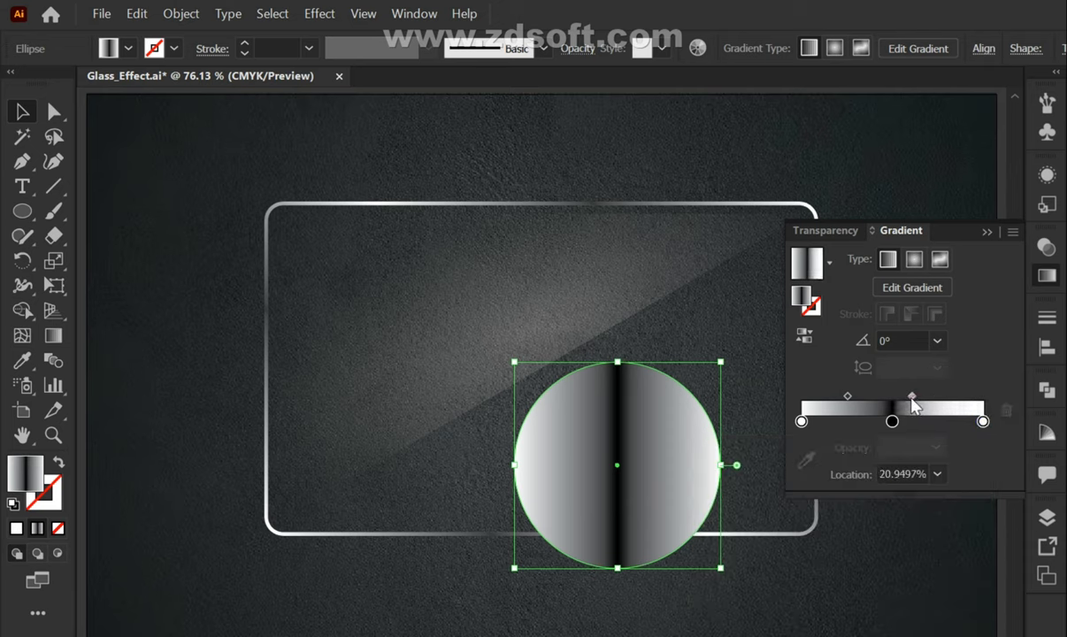
{"action": "left_click", "coordinate": [919, 474]}
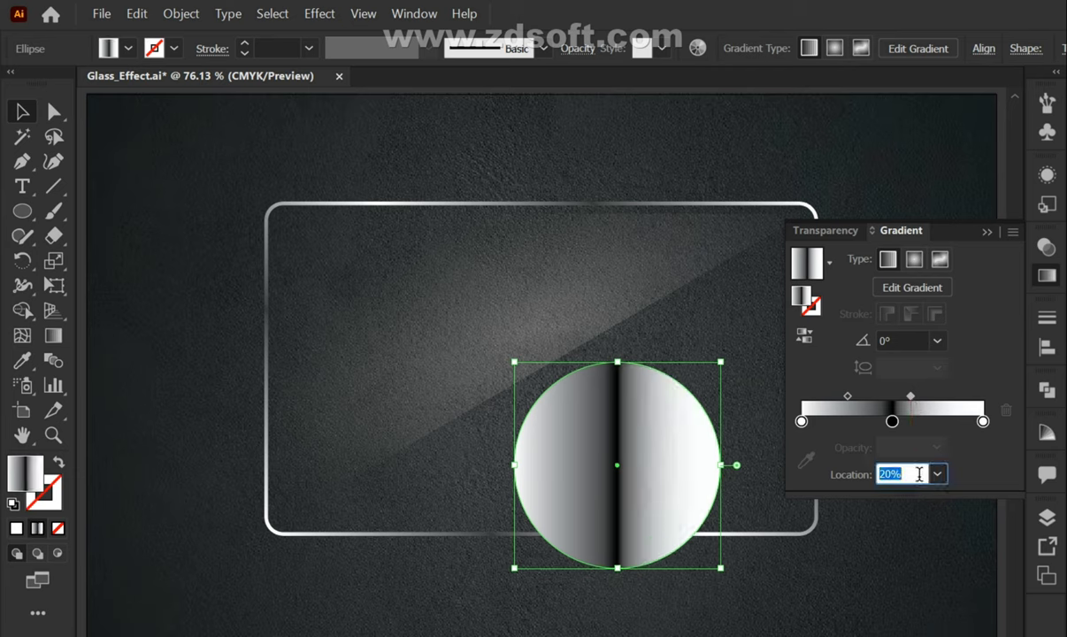
{"action": "key", "text": "Return"}
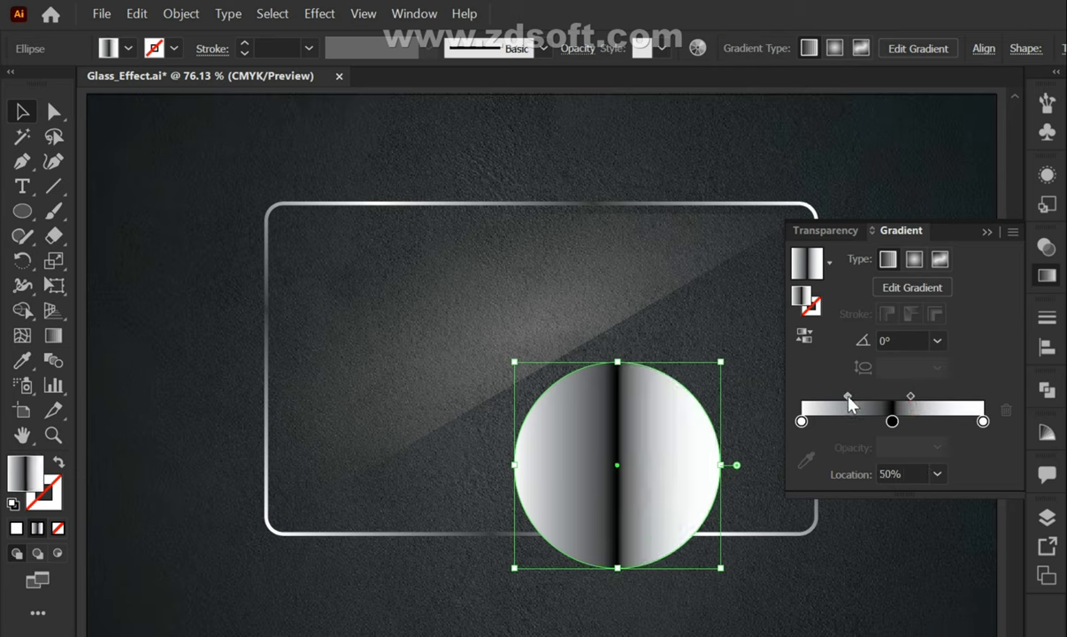
{"action": "left_click_drag", "start_coordinate": [849, 398], "coordinate": [872, 398]}
{"action": "left_click", "coordinate": [938, 475]}
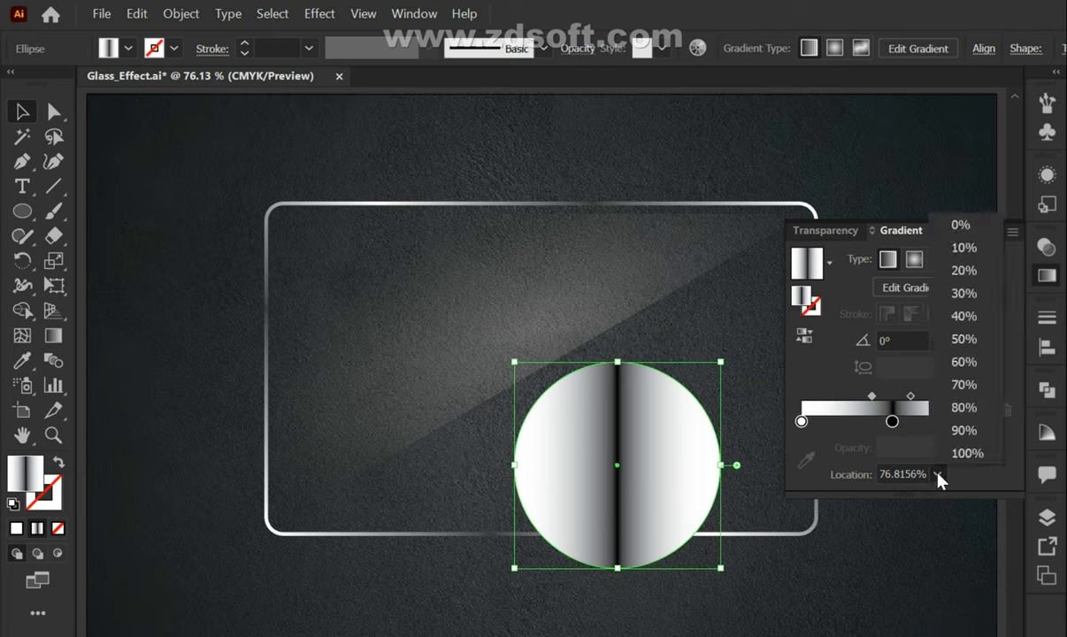
{"action": "left_click", "coordinate": [955, 409]}
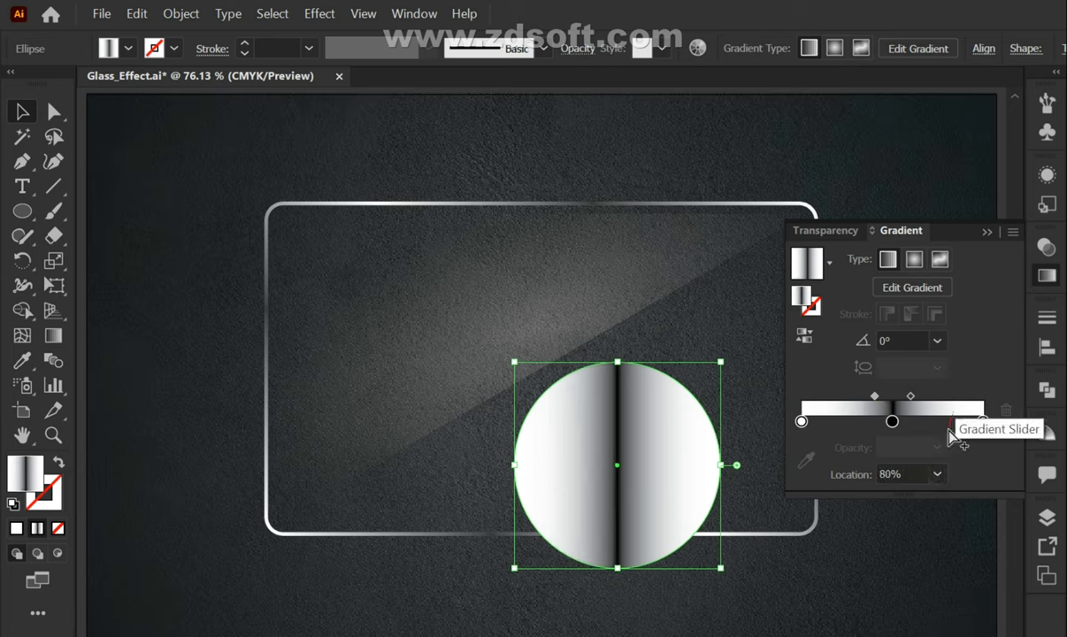
{"action": "left_click", "coordinate": [937, 474]}
{"action": "left_click", "coordinate": [961, 388]}
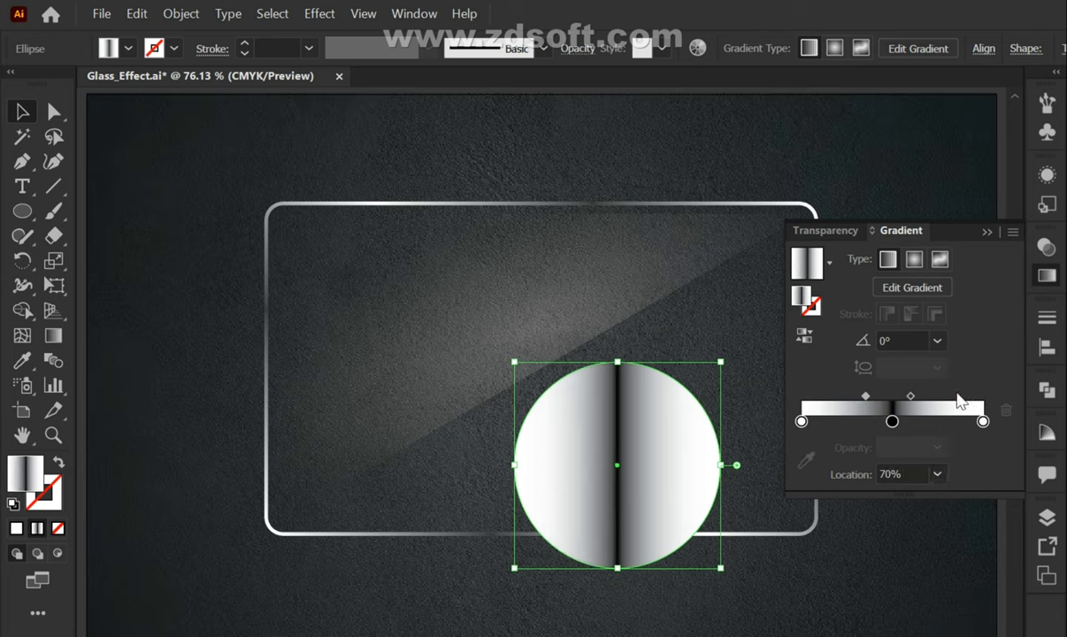
{"action": "left_click", "coordinate": [912, 397]}
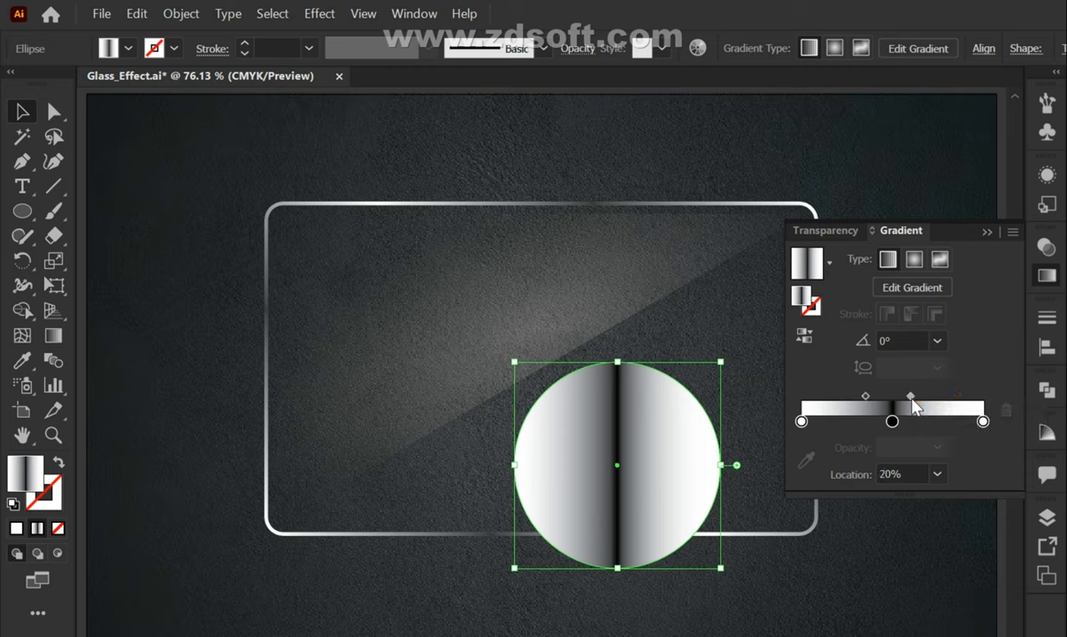
{"action": "left_click", "coordinate": [938, 474]}
{"action": "left_click", "coordinate": [961, 293]}
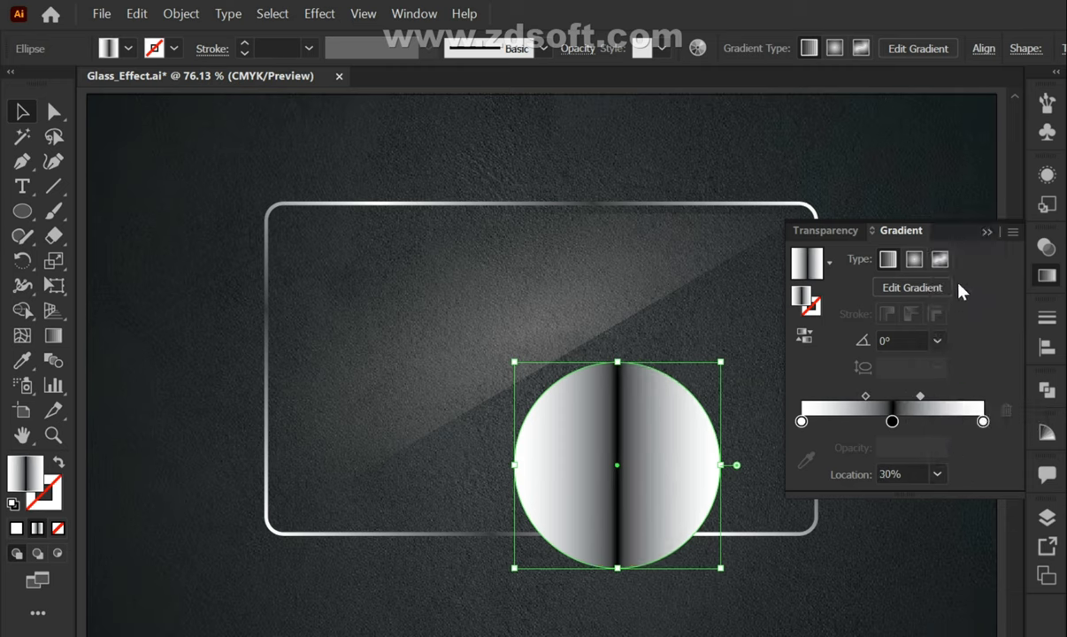
{"action": "left_click", "coordinate": [988, 231]}
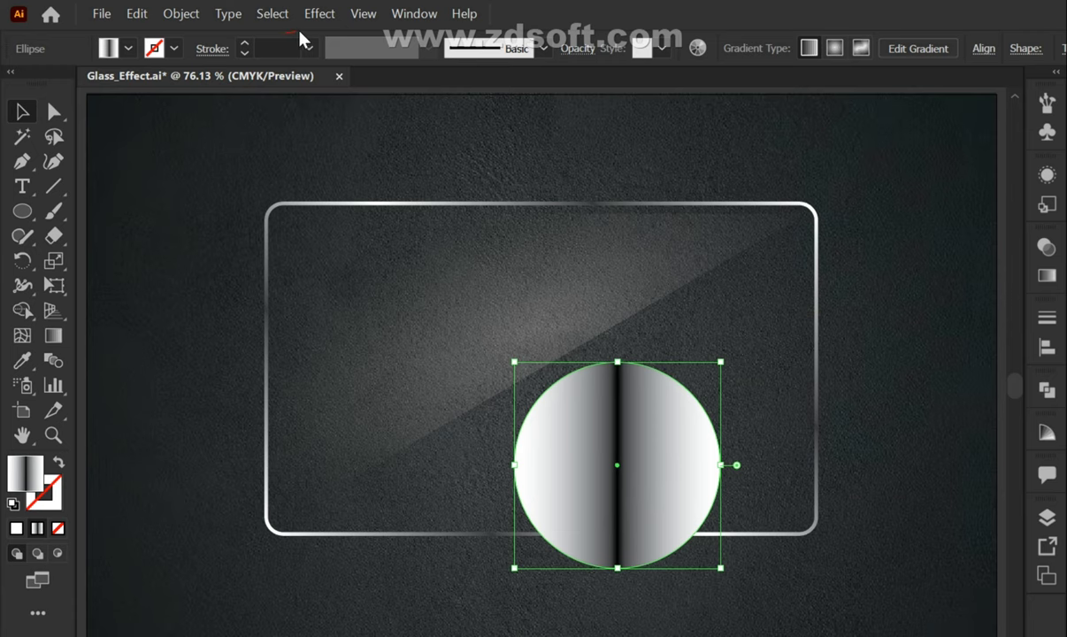
Step: Apply an Outer Glow to the circle in Multiply mode, 81% opacity and 10 pt blur
{"action": "left_click", "coordinate": [324, 25]}
{"action": "mouse_move", "coordinate": [342, 280]}
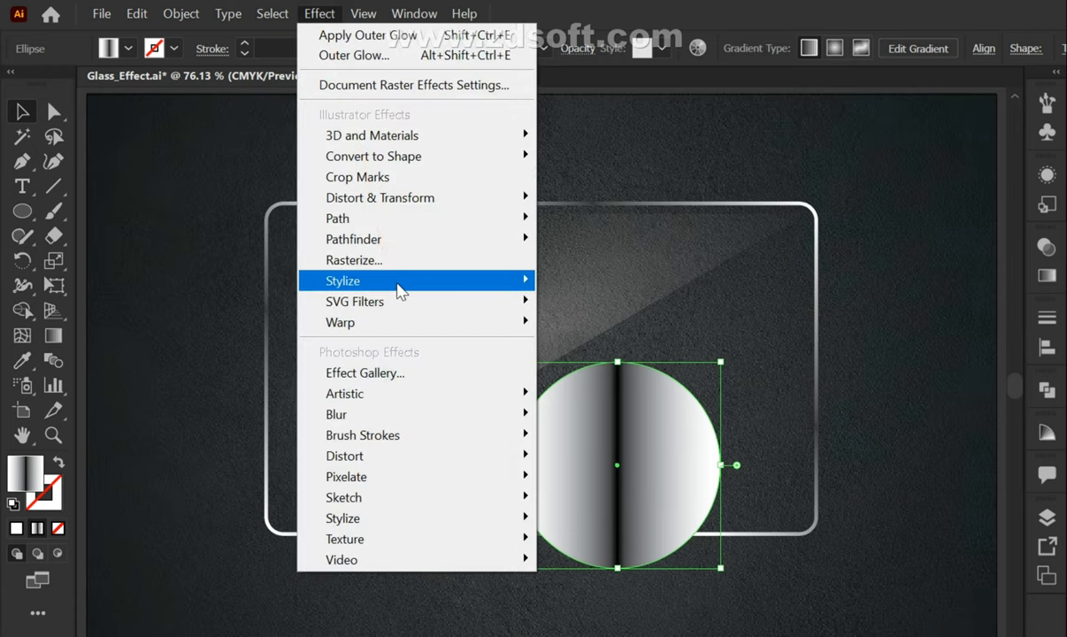
{"action": "left_click", "coordinate": [594, 346]}
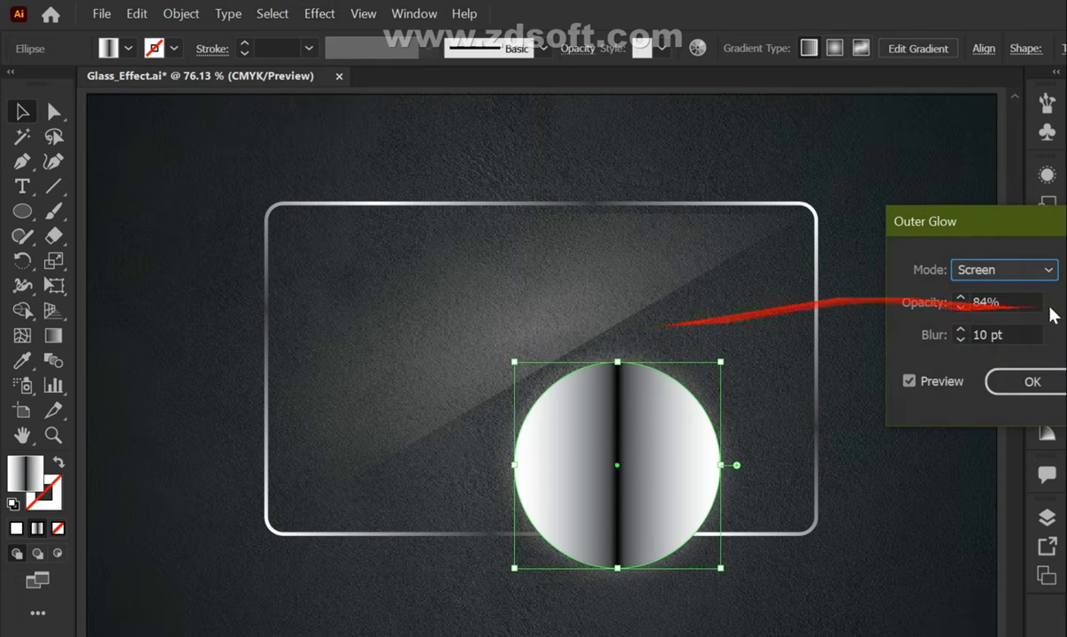
{"action": "left_click_drag", "start_coordinate": [1011, 233], "coordinate": [819, 162]}
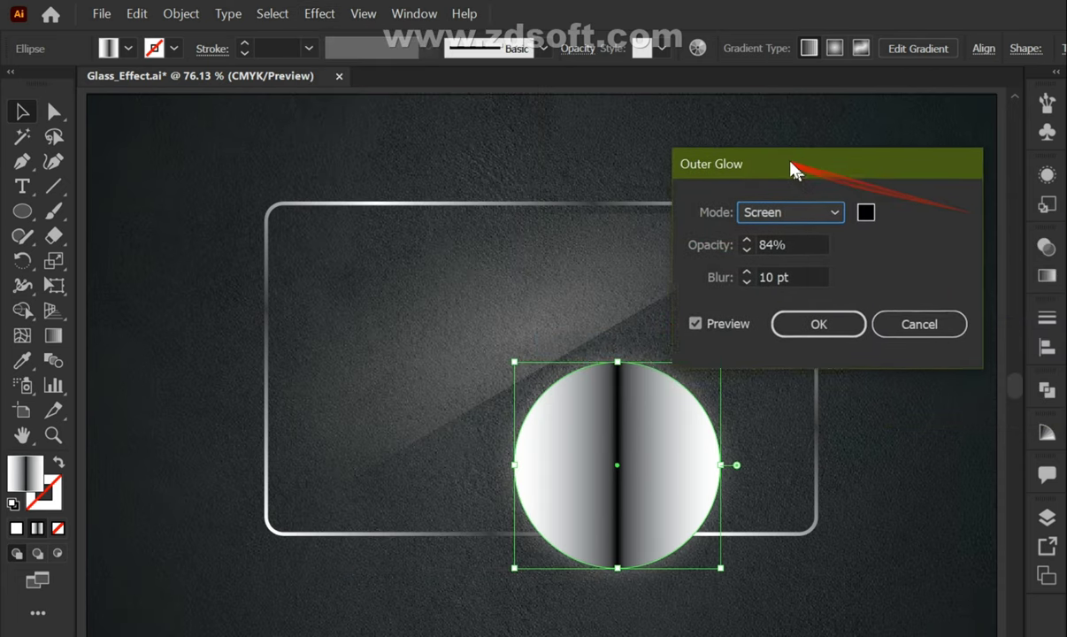
{"action": "left_click", "coordinate": [856, 202]}
{"action": "left_click", "coordinate": [801, 251]}
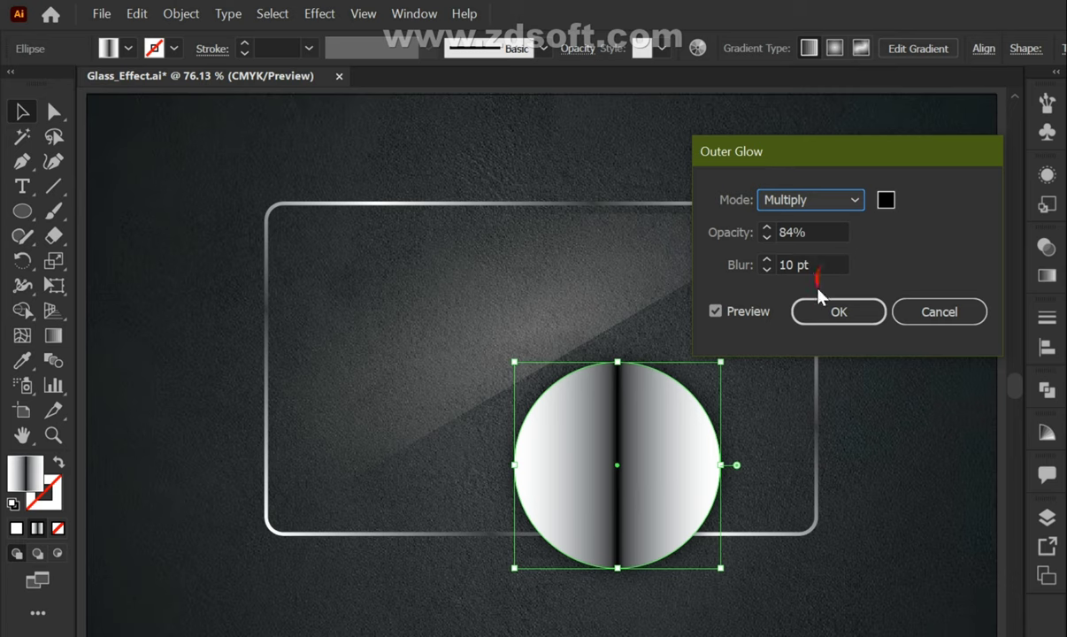
{"action": "left_click", "coordinate": [764, 239]}
{"action": "left_click", "coordinate": [766, 240]}
{"action": "left_click", "coordinate": [766, 240]}
{"action": "left_click", "coordinate": [766, 240]}
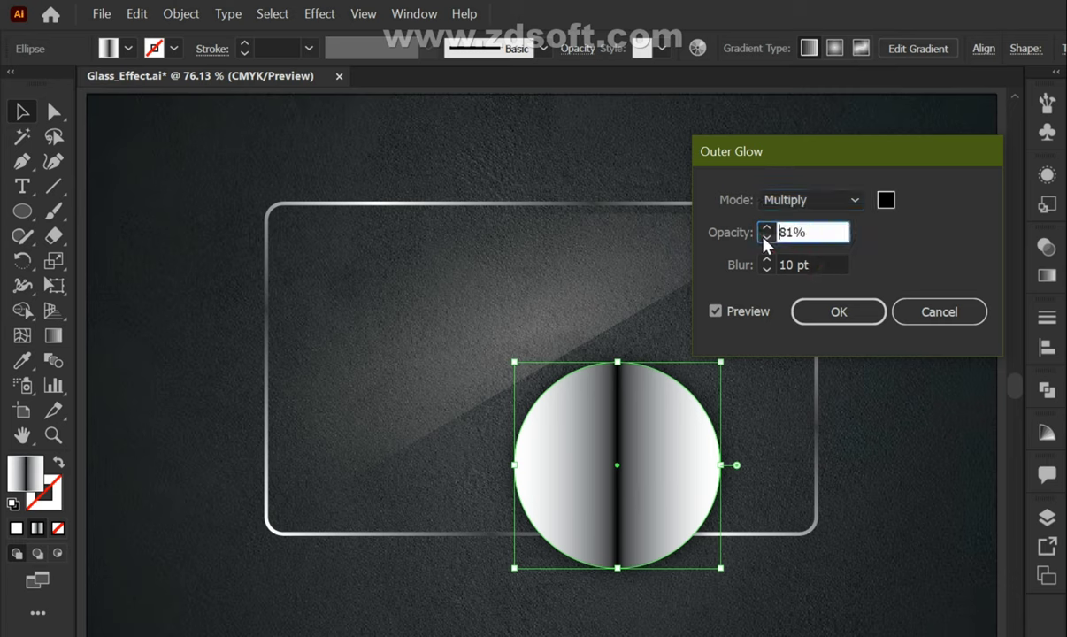
{"action": "left_click", "coordinate": [814, 312]}
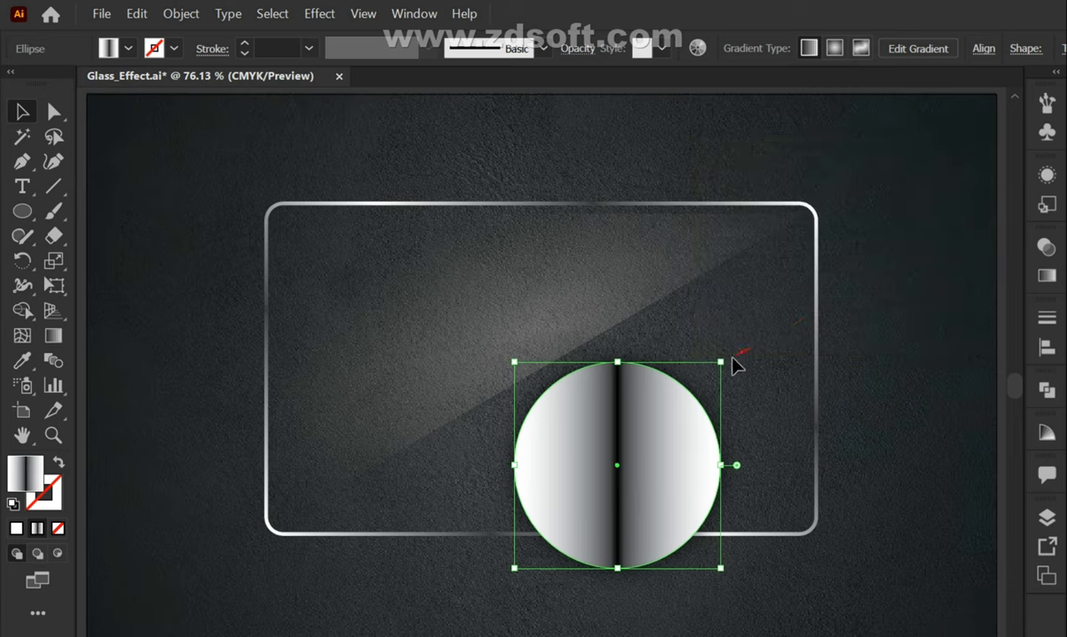
Step: Scale the circle down to a 30.12 pt screw, rotate it 45°, and set it in the top-left corner
{"action": "left_click_drag", "start_coordinate": [724, 364], "coordinate": [657, 457]}
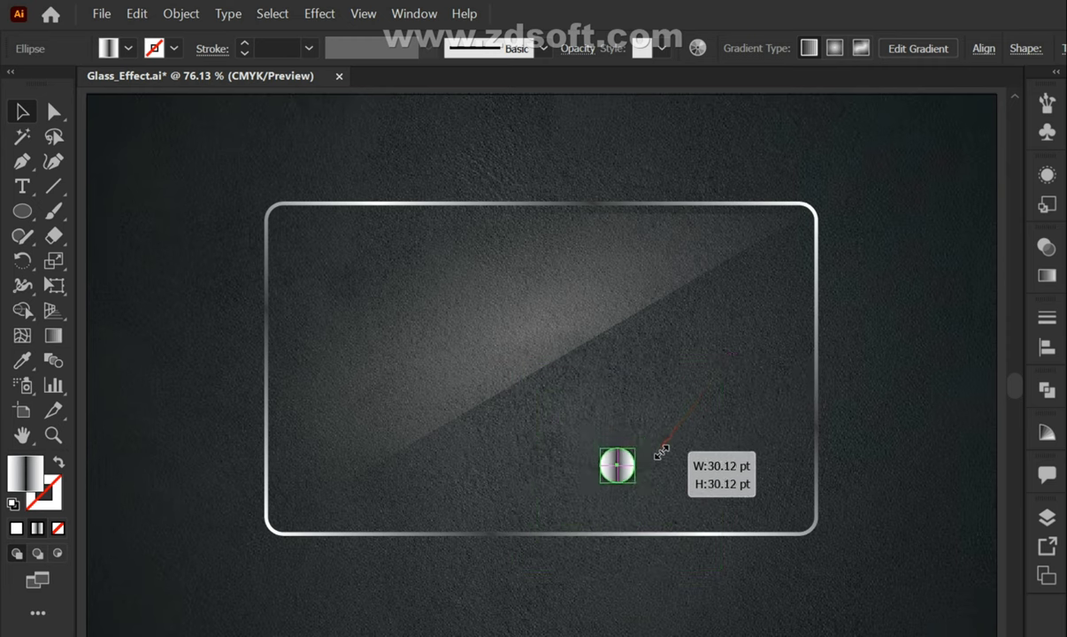
{"action": "left_click_drag", "start_coordinate": [657, 457], "coordinate": [659, 541]}
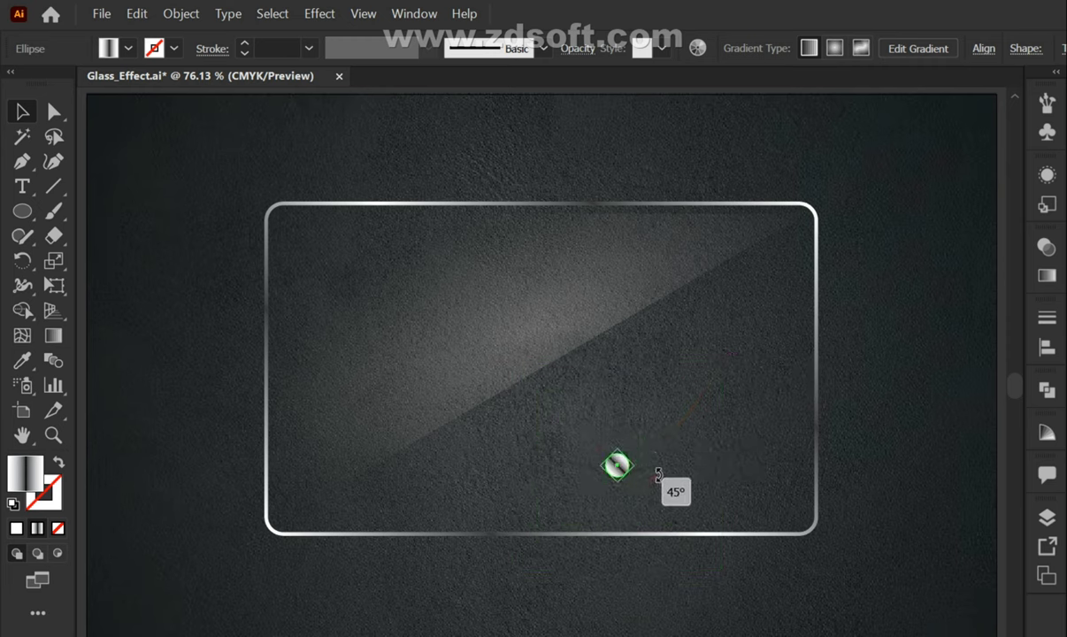
{"action": "left_click", "coordinate": [664, 479]}
{"action": "left_click_drag", "start_coordinate": [622, 474], "coordinate": [290, 228]}
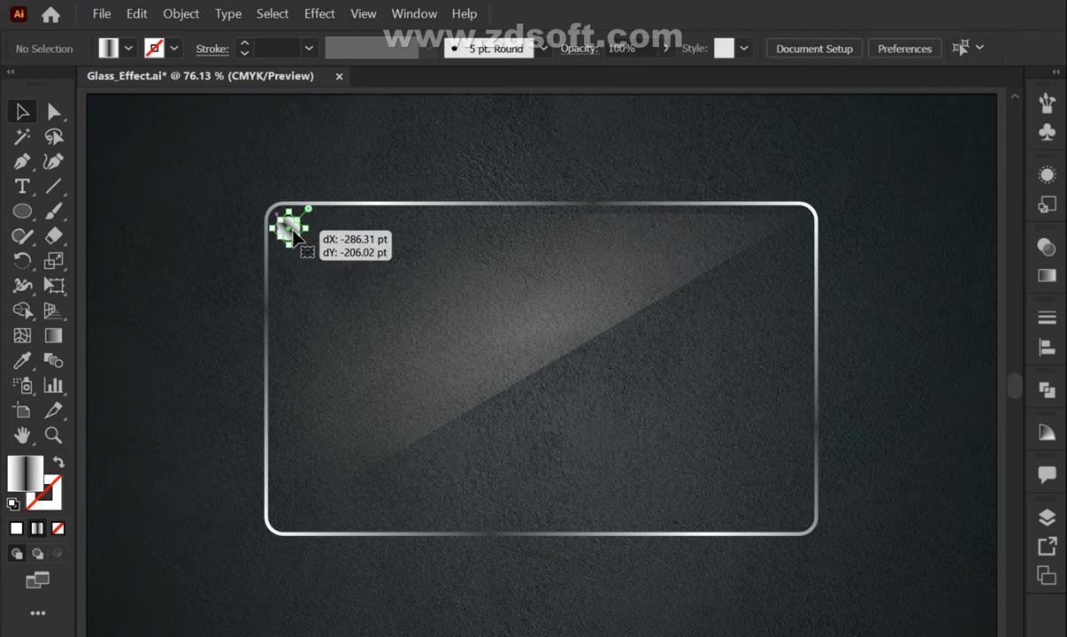
{"action": "left_click_drag", "start_coordinate": [357, 239], "coordinate": [485, 305]}
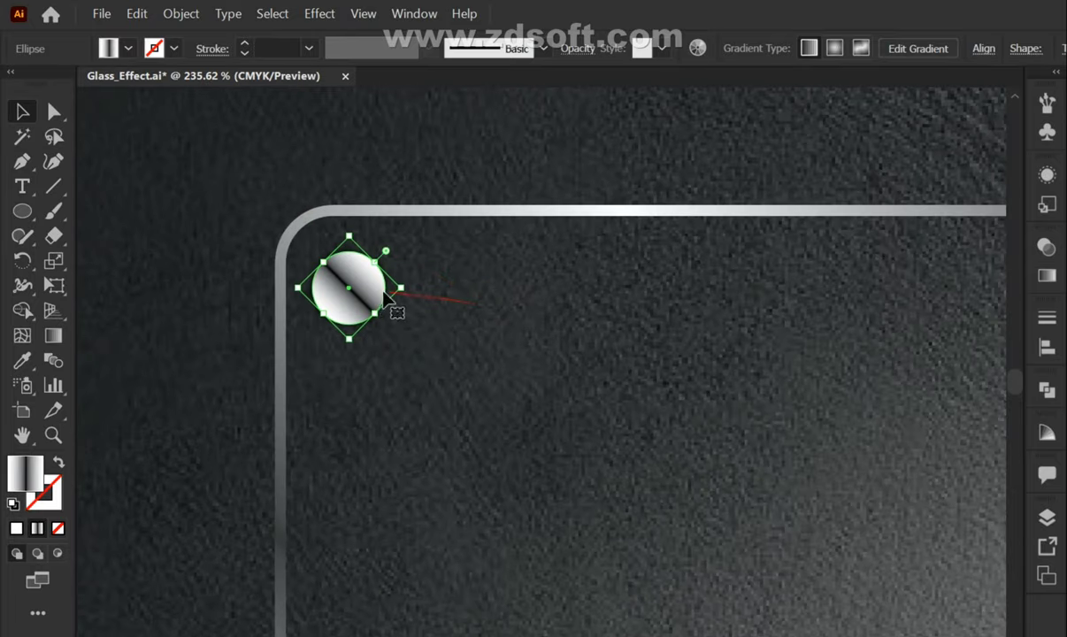
{"action": "left_click_drag", "start_coordinate": [355, 278], "coordinate": [354, 270]}
{"action": "key", "text": "ctrl+0"}
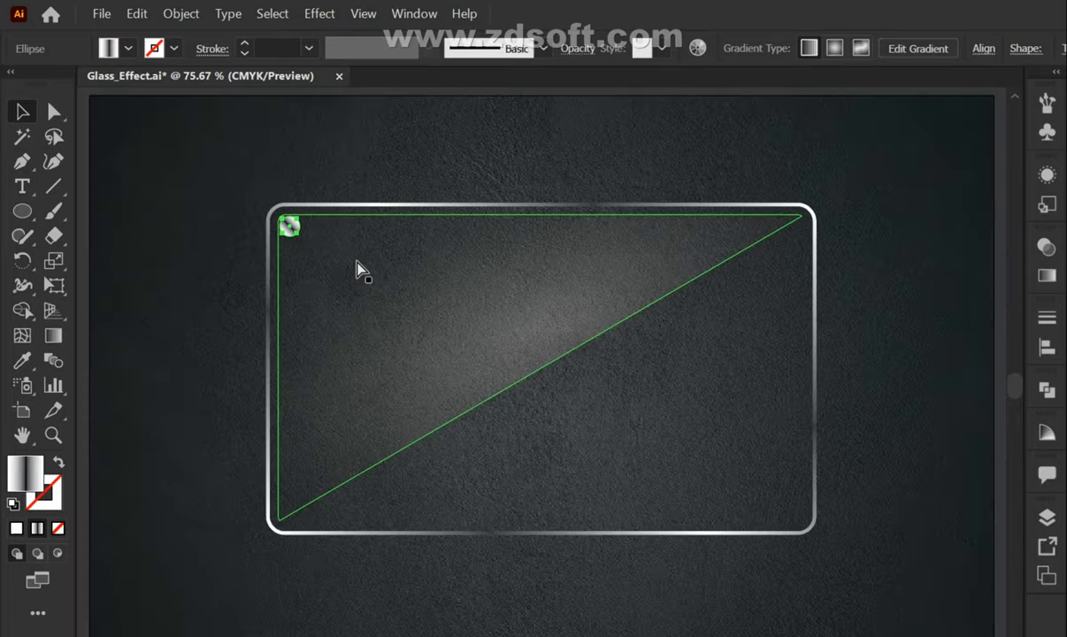
Step: Reflect a vertical copy of the screw and move it into the frame's top-right corner
{"action": "right_click", "coordinate": [366, 176]}
{"action": "mouse_move", "coordinate": [466, 523]}
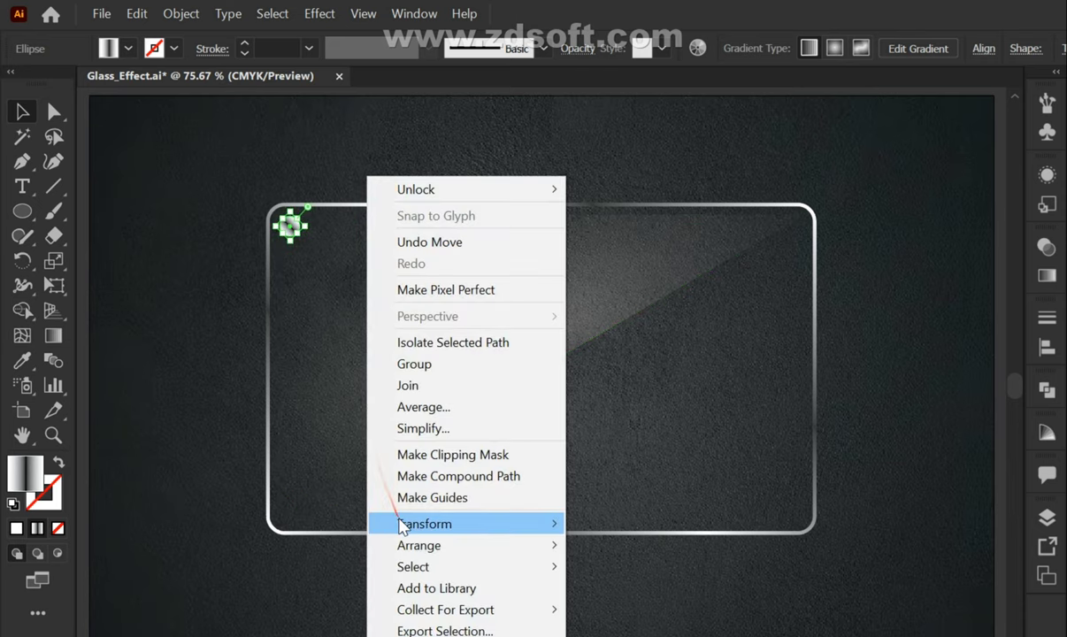
{"action": "left_click", "coordinate": [610, 592]}
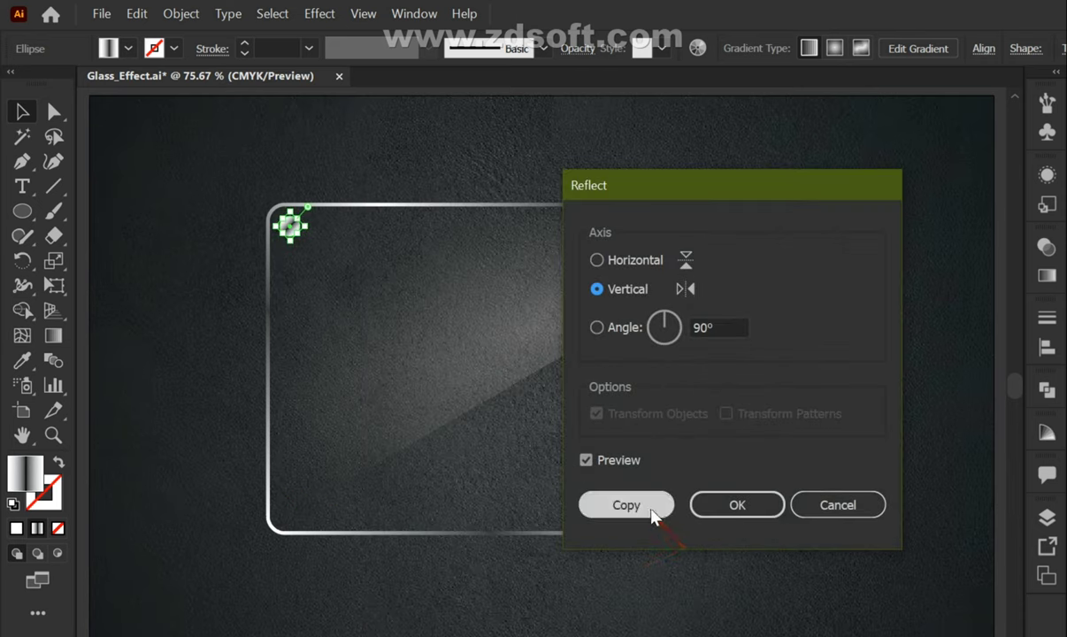
{"action": "left_click", "coordinate": [624, 506]}
{"action": "left_click_drag", "start_coordinate": [295, 228], "coordinate": [794, 234]}
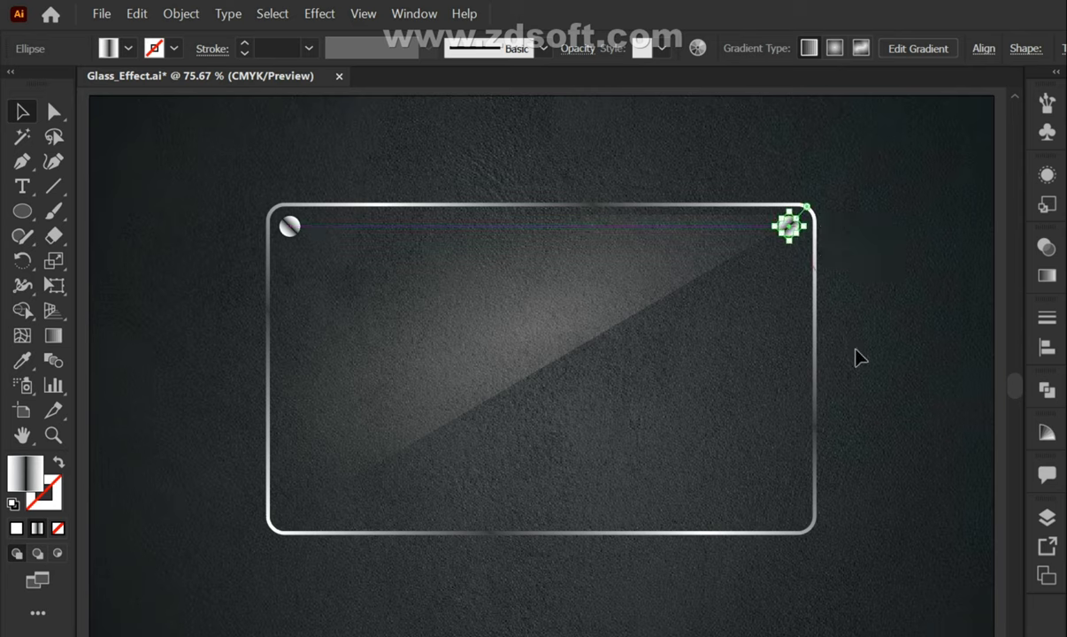
{"action": "left_click", "coordinate": [881, 403]}
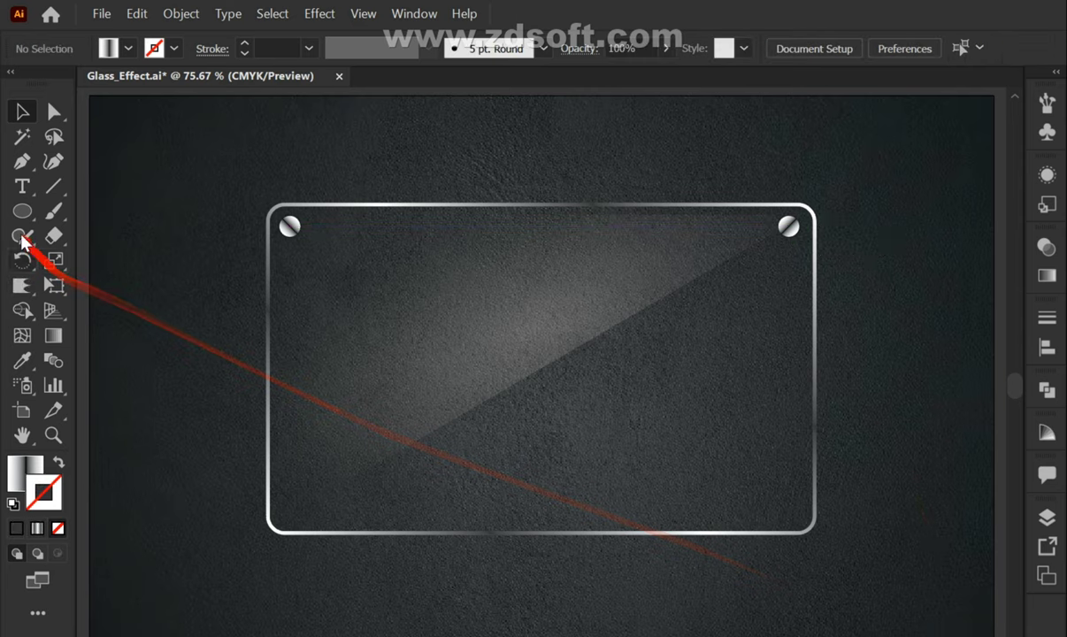
Step: Draw a stroke-free circle on the glass plate filled with the white-to-black gradient preset
{"action": "key", "text": "d"}
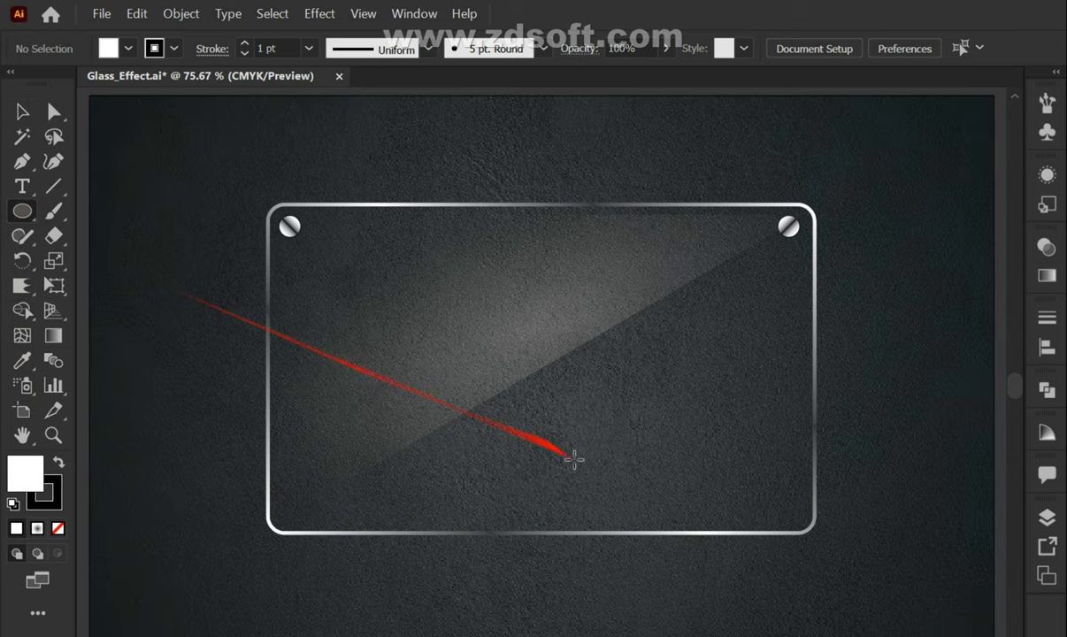
{"action": "left_click_drag", "start_coordinate": [628, 475], "coordinate": [550, 434]}
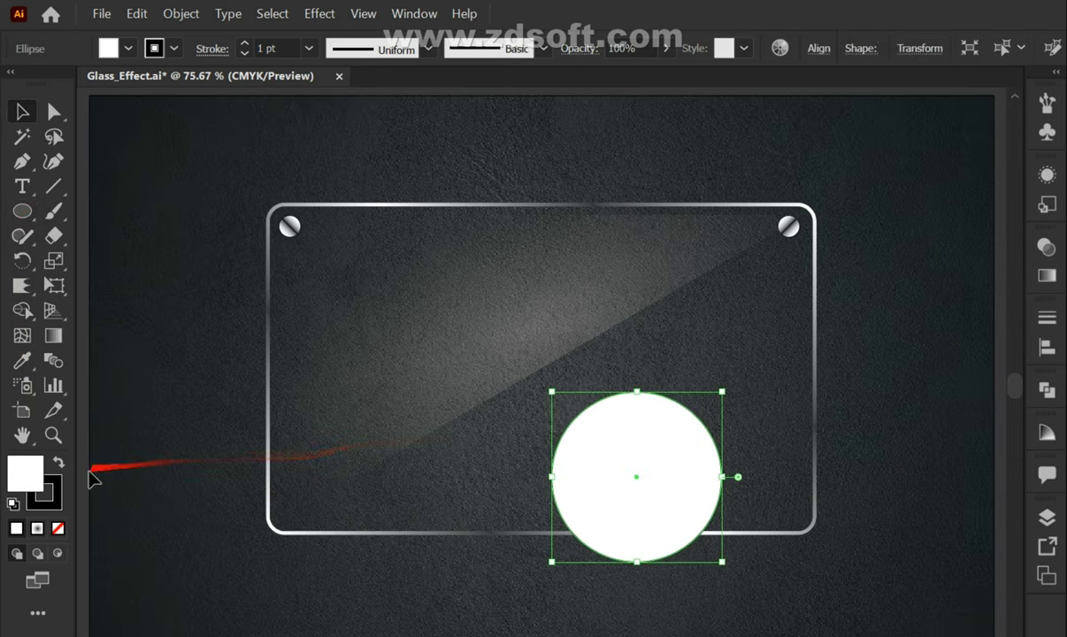
{"action": "left_click", "coordinate": [57, 528]}
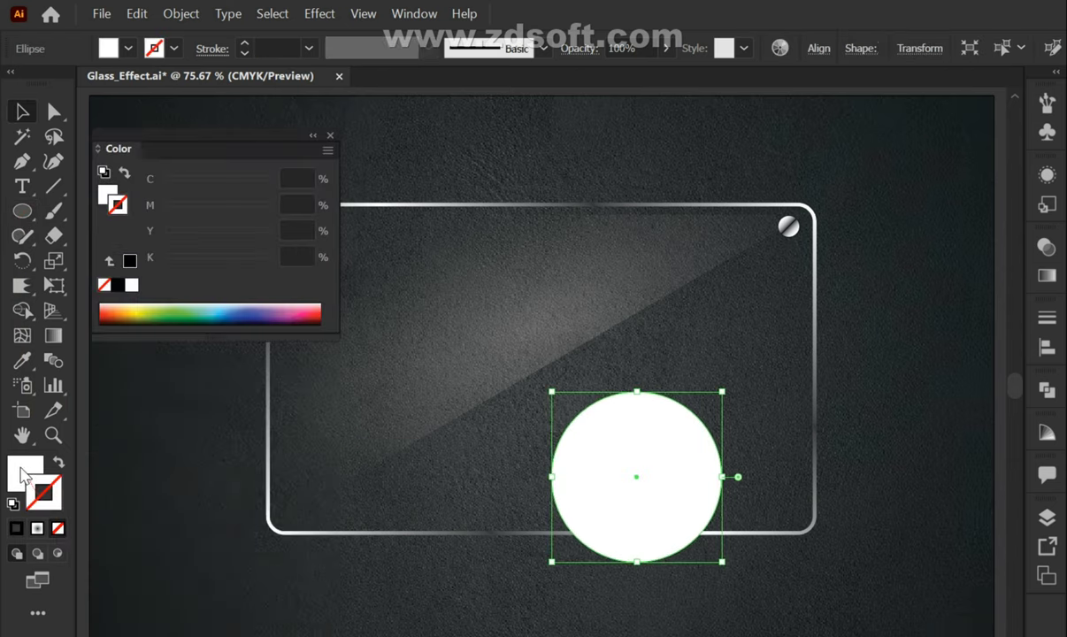
{"action": "left_click", "coordinate": [330, 135]}
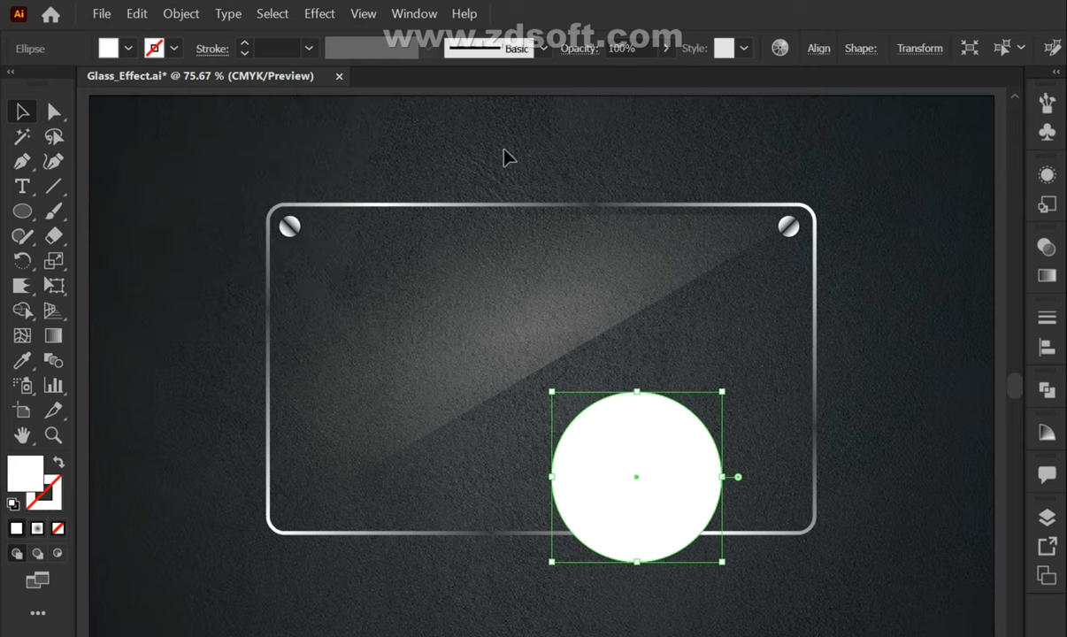
{"action": "left_click", "coordinate": [1047, 277]}
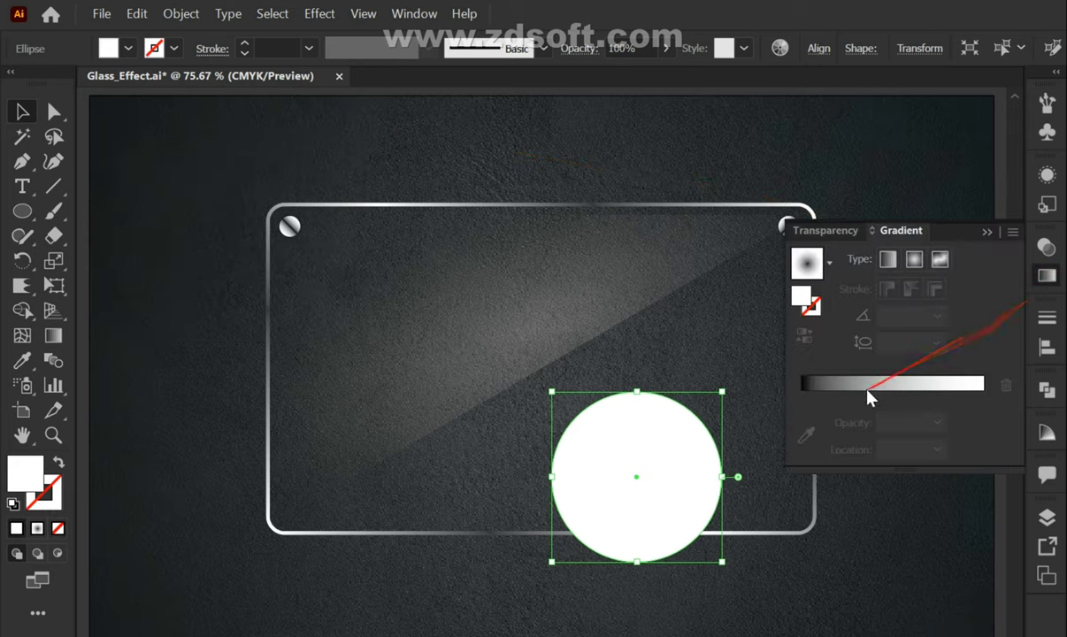
{"action": "left_click", "coordinate": [829, 263]}
{"action": "left_click", "coordinate": [809, 304]}
Step: Make the right stop white at 0% opacity, switch to Radial, and shift the midpoint inward
{"action": "left_click", "coordinate": [983, 422]}
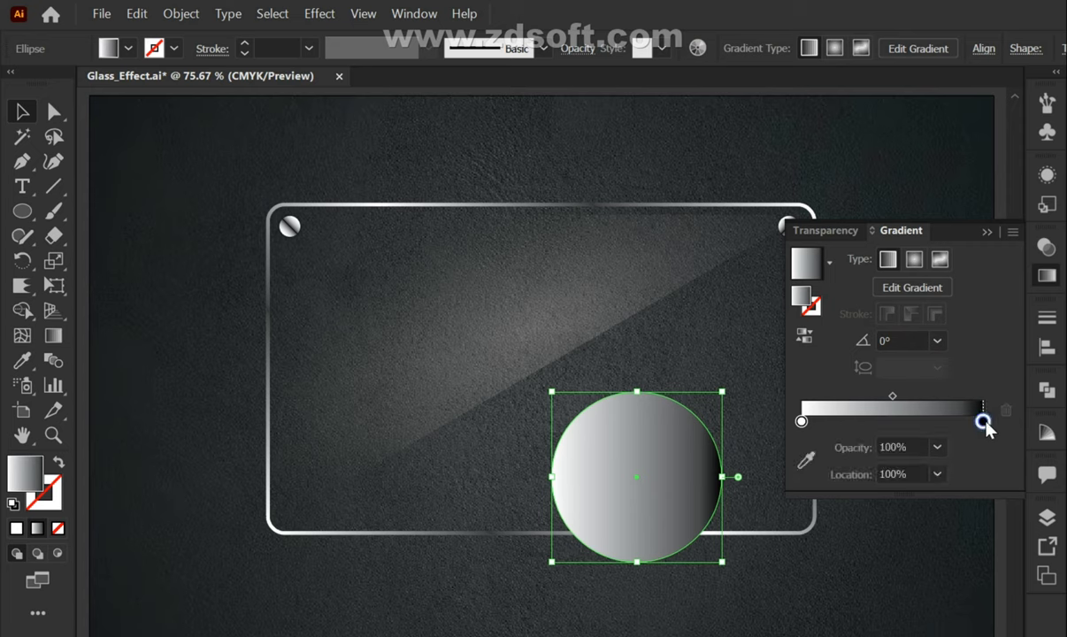
{"action": "double_click", "coordinate": [983, 422]}
{"action": "left_click", "coordinate": [745, 486]}
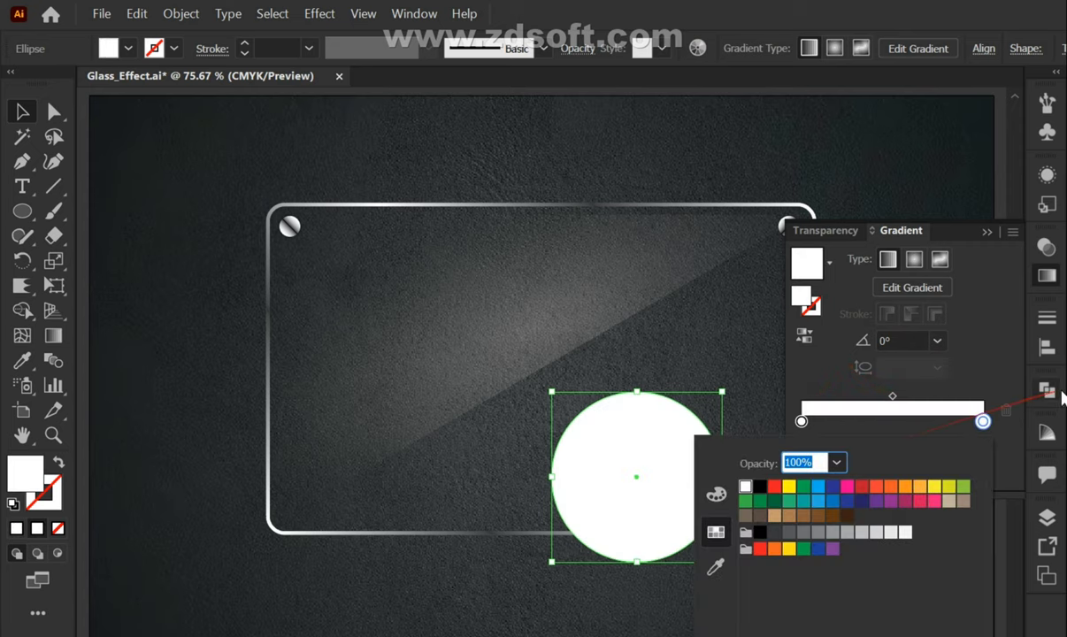
{"action": "left_click", "coordinate": [984, 425]}
{"action": "left_click", "coordinate": [937, 447]}
{"action": "left_click", "coordinate": [952, 202]}
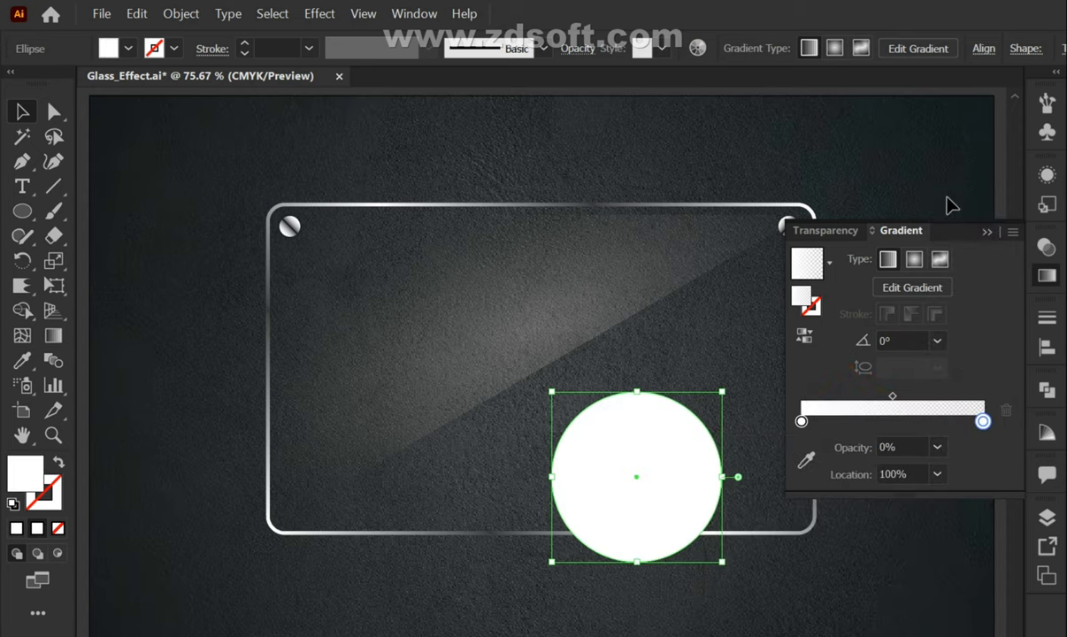
{"action": "left_click", "coordinate": [914, 260]}
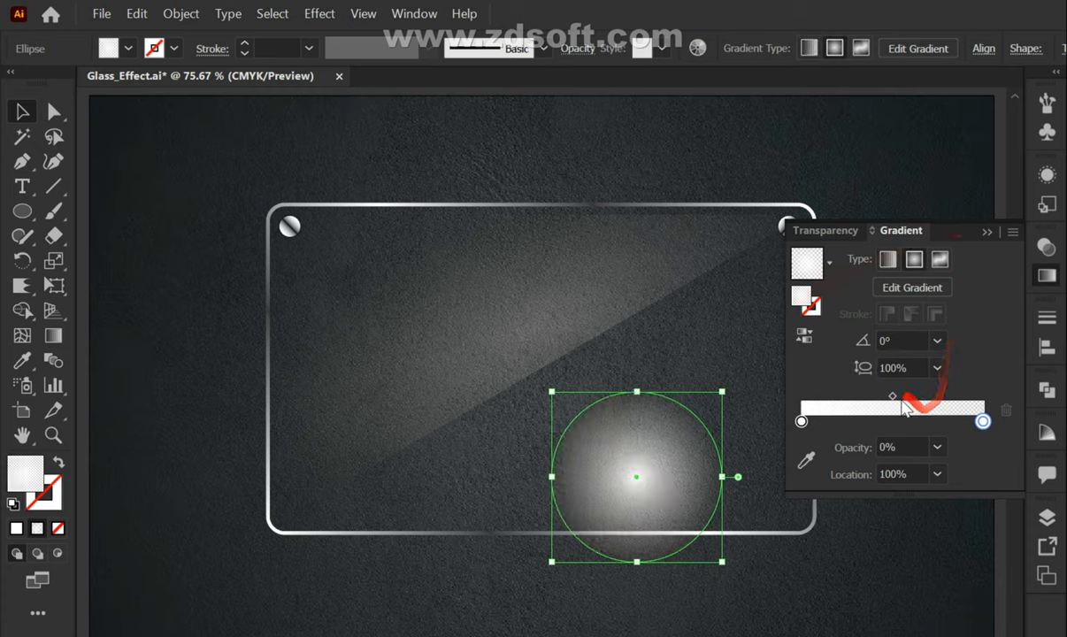
{"action": "left_click_drag", "start_coordinate": [892, 396], "coordinate": [866, 399]}
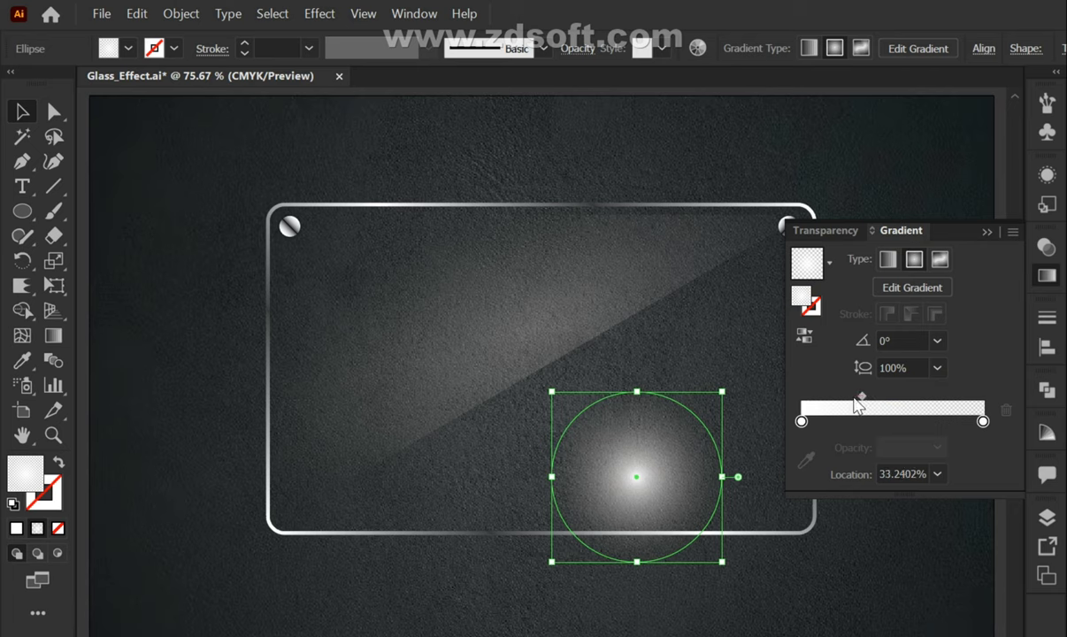
{"action": "left_click", "coordinate": [916, 232]}
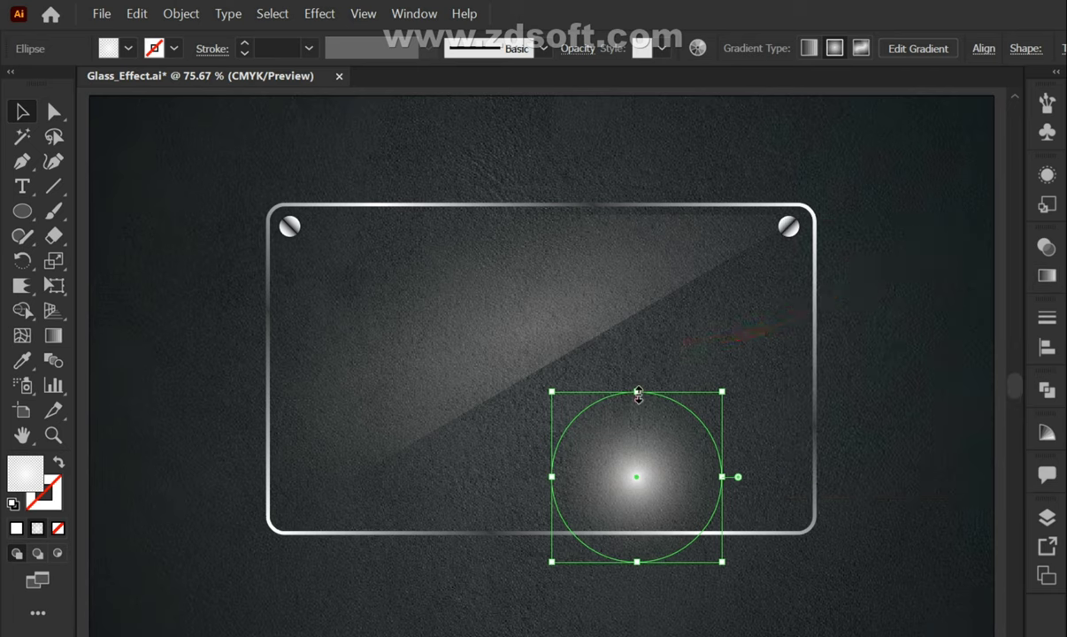
Step: Squash the glow circle into a thin flat ellipse and lay it along the frame's top edge
{"action": "left_click_drag", "start_coordinate": [637, 391], "coordinate": [642, 561]}
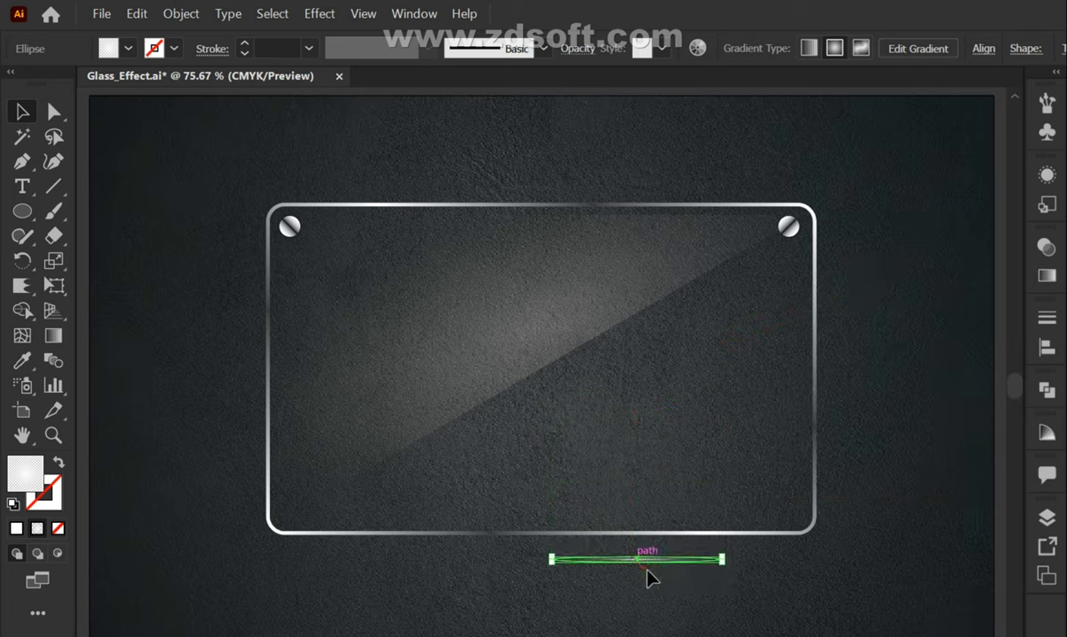
{"action": "left_click_drag", "start_coordinate": [658, 561], "coordinate": [389, 176]}
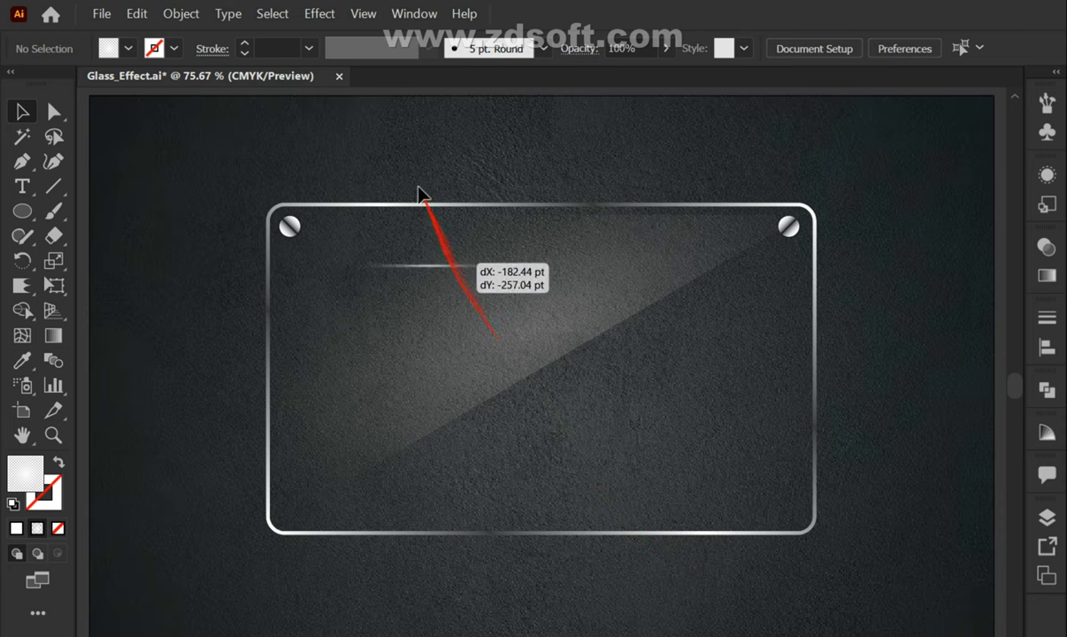
{"action": "scroll", "coordinate": [380, 195], "scroll_direction": "up", "scroll_amount": 3}
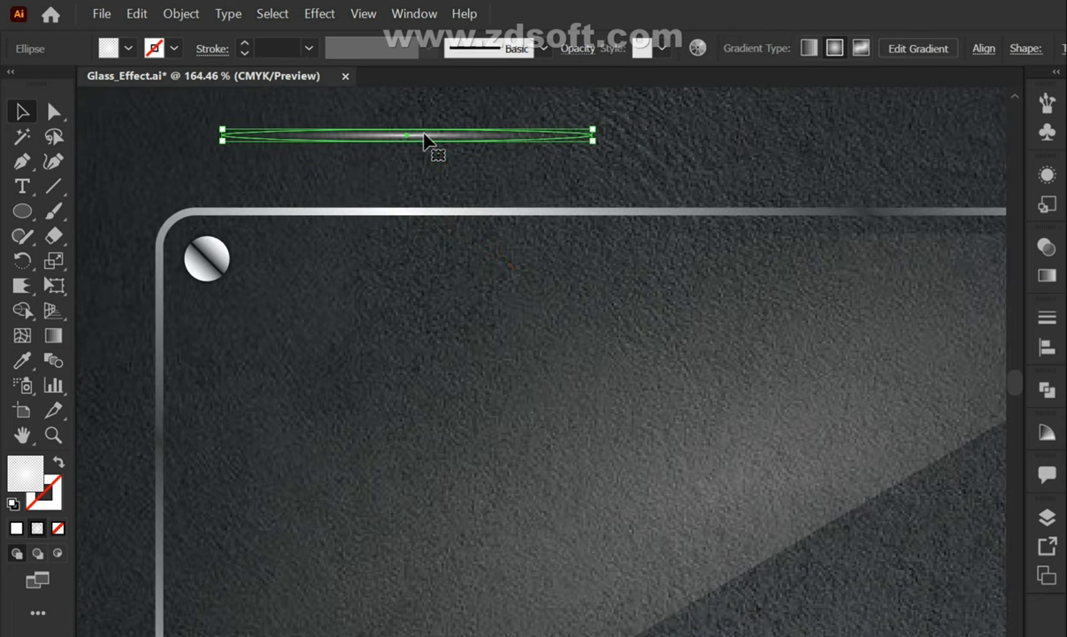
{"action": "left_click_drag", "start_coordinate": [424, 140], "coordinate": [484, 218]}
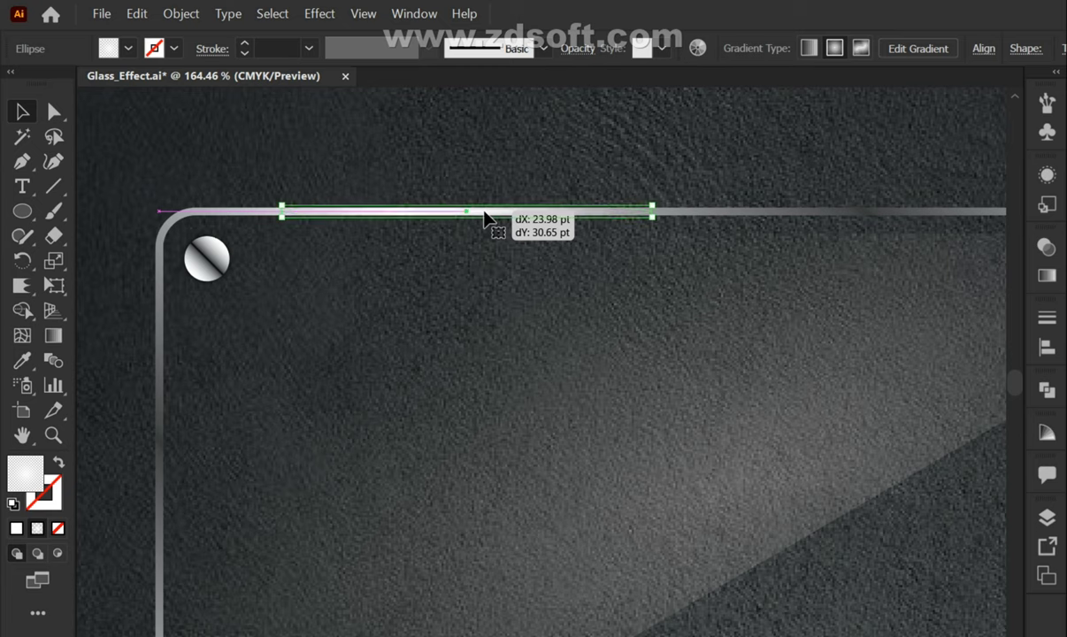
Step: Add an Outer Glow effect to the top-edge highlight with the default settings
{"action": "left_click", "coordinate": [317, 14]}
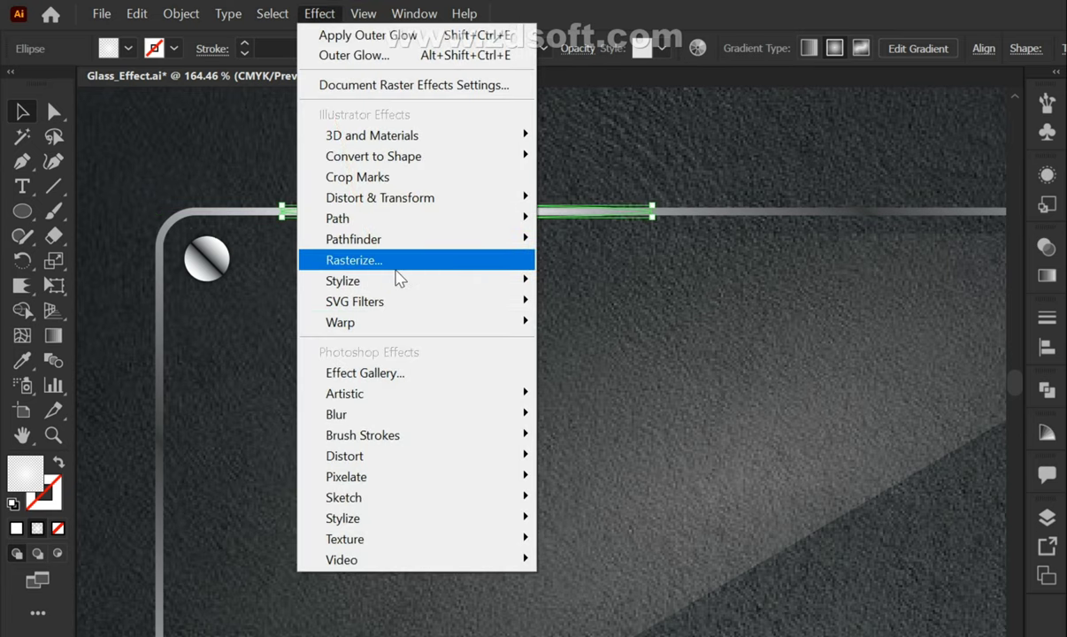
{"action": "mouse_move", "coordinate": [343, 281]}
{"action": "left_click", "coordinate": [584, 349]}
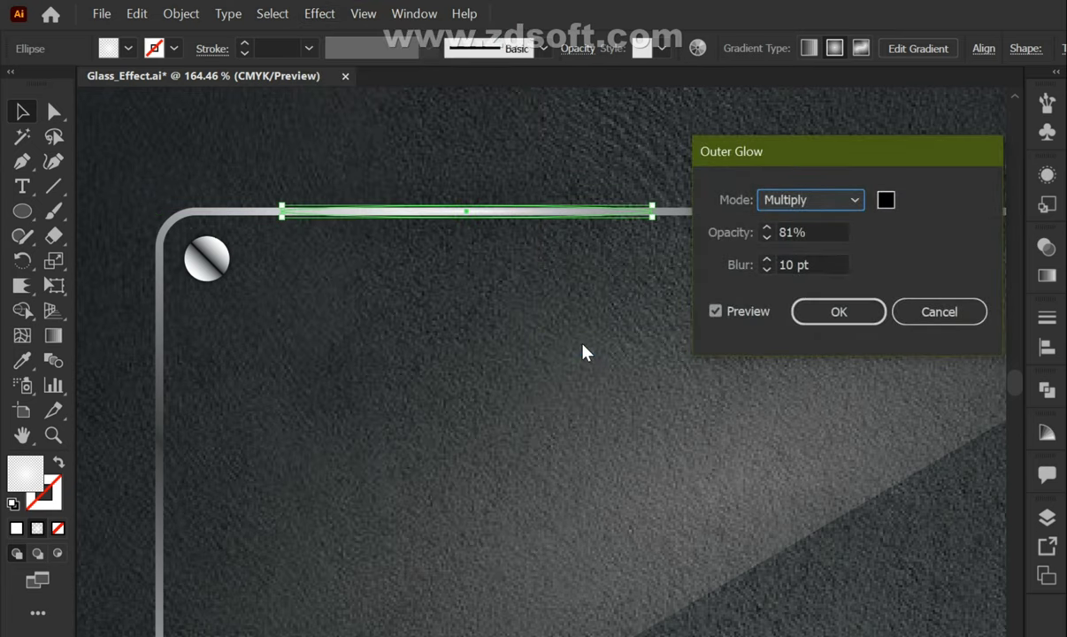
{"action": "left_click", "coordinate": [812, 312]}
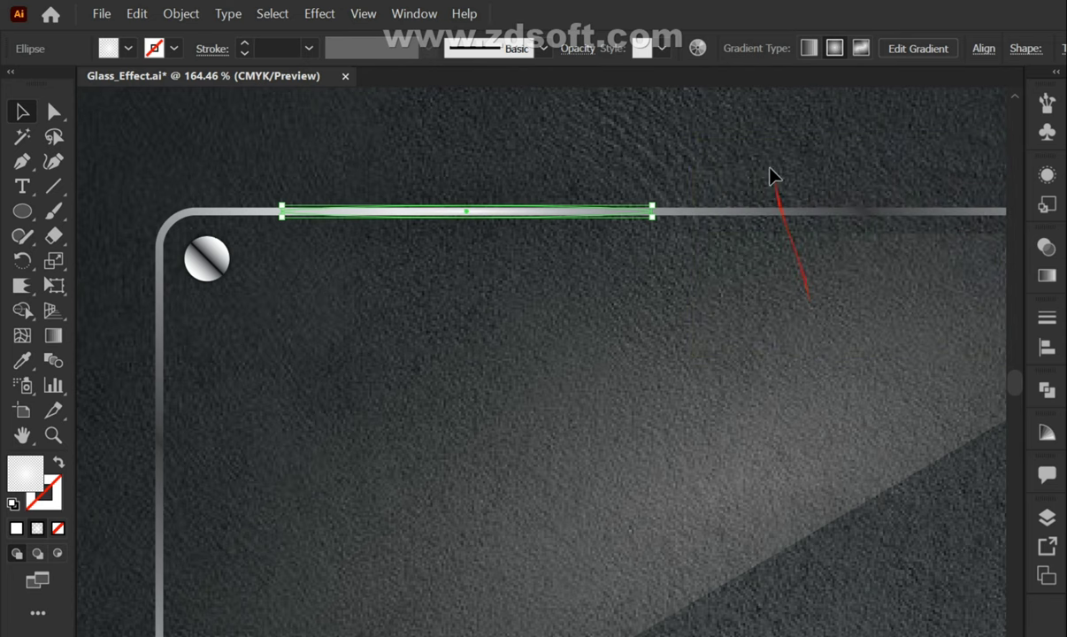
{"action": "left_click", "coordinate": [770, 176]}
{"action": "key", "text": "ctrl+0"}
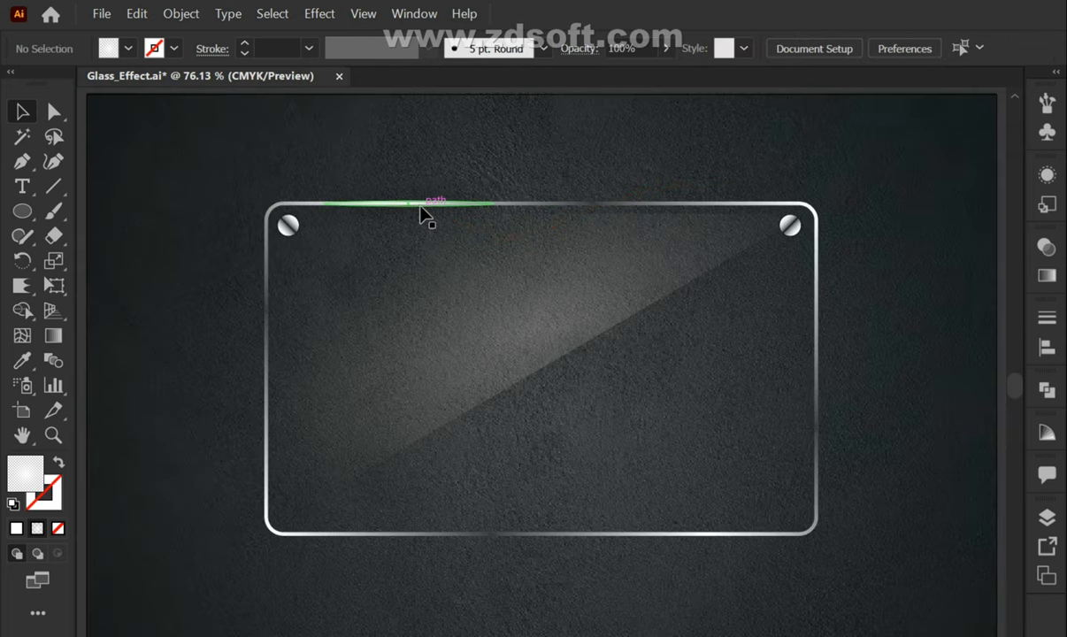
Step: Copy and paste the top-edge highlight, moving the copy onto the frame's bottom edge toward the right
{"action": "left_click", "coordinate": [421, 209]}
{"action": "left_click", "coordinate": [131, 15]}
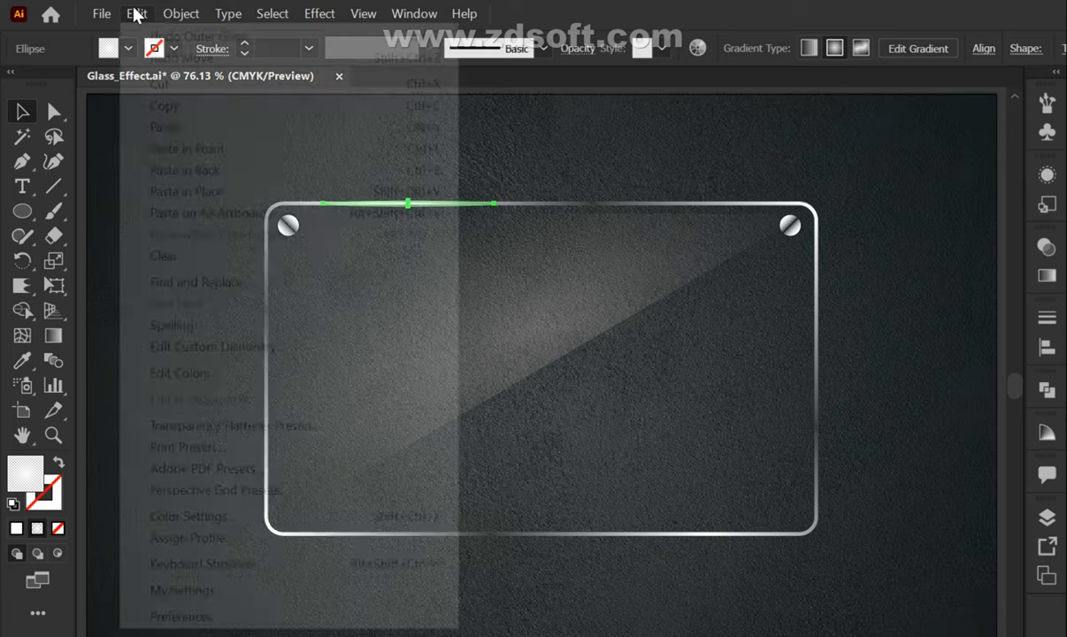
{"action": "left_click", "coordinate": [197, 107]}
{"action": "left_click", "coordinate": [137, 15]}
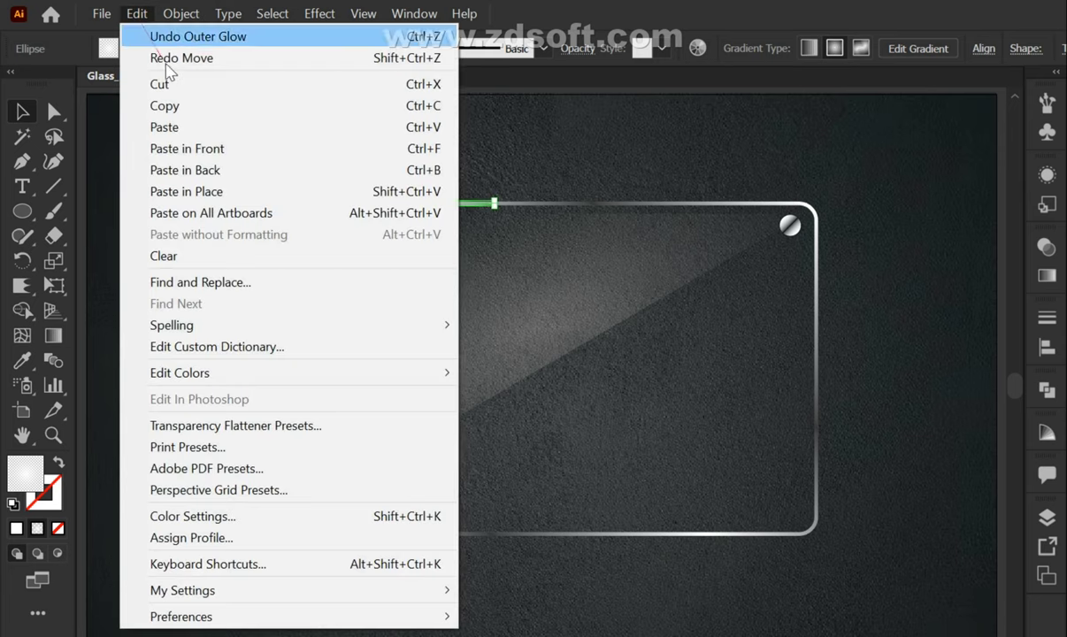
{"action": "left_click", "coordinate": [241, 128]}
{"action": "left_click", "coordinate": [573, 414]}
{"action": "left_click_drag", "start_coordinate": [560, 390], "coordinate": [703, 541]}
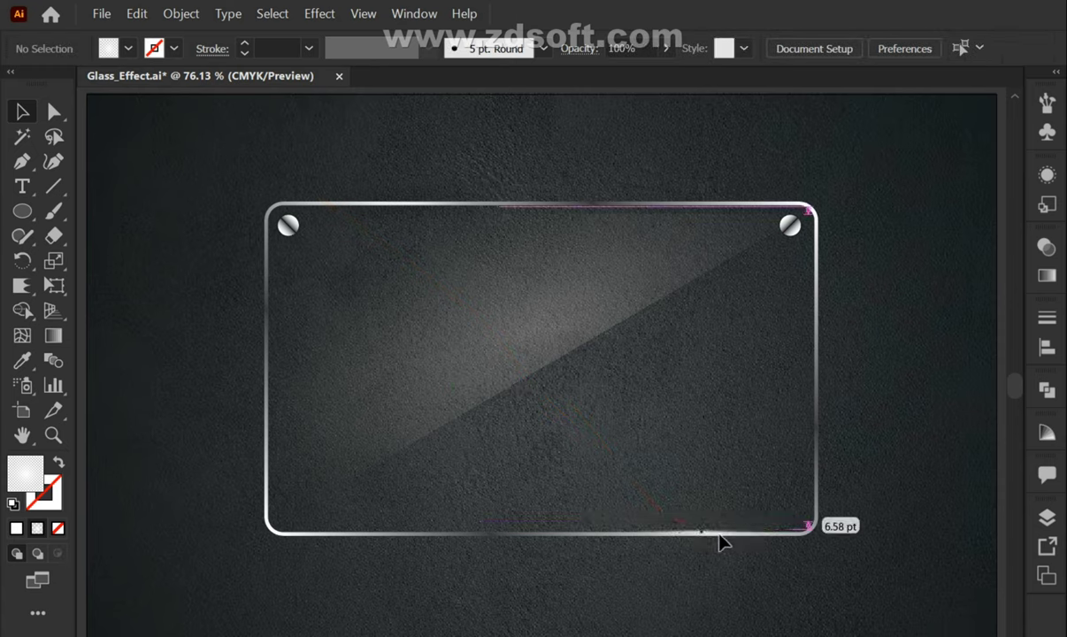
{"action": "left_click", "coordinate": [728, 429]}
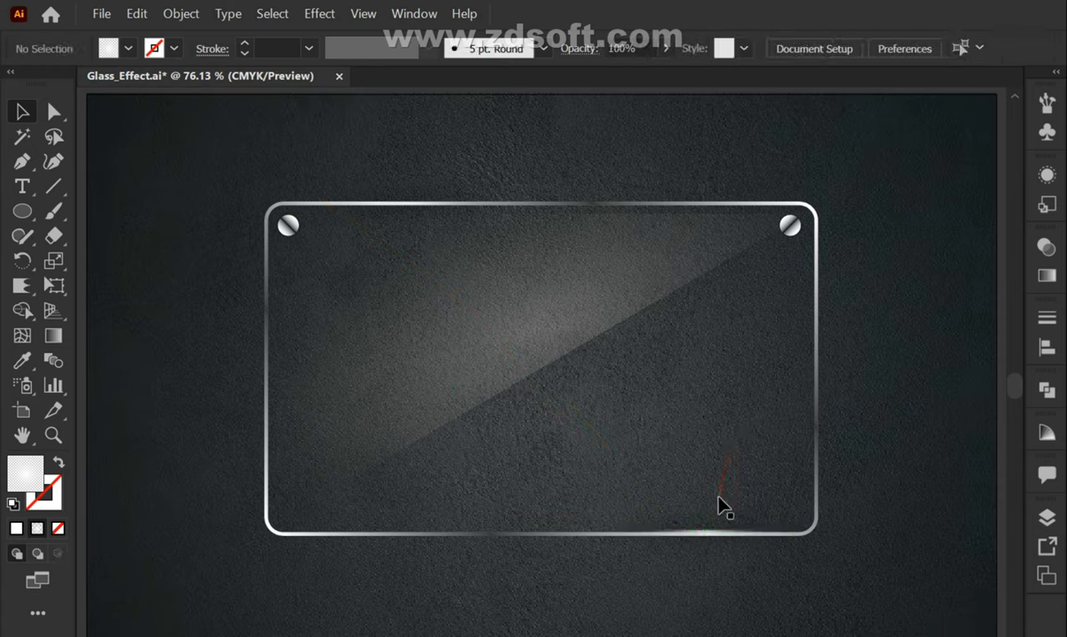
{"action": "left_click_drag", "start_coordinate": [707, 518], "coordinate": [696, 554]}
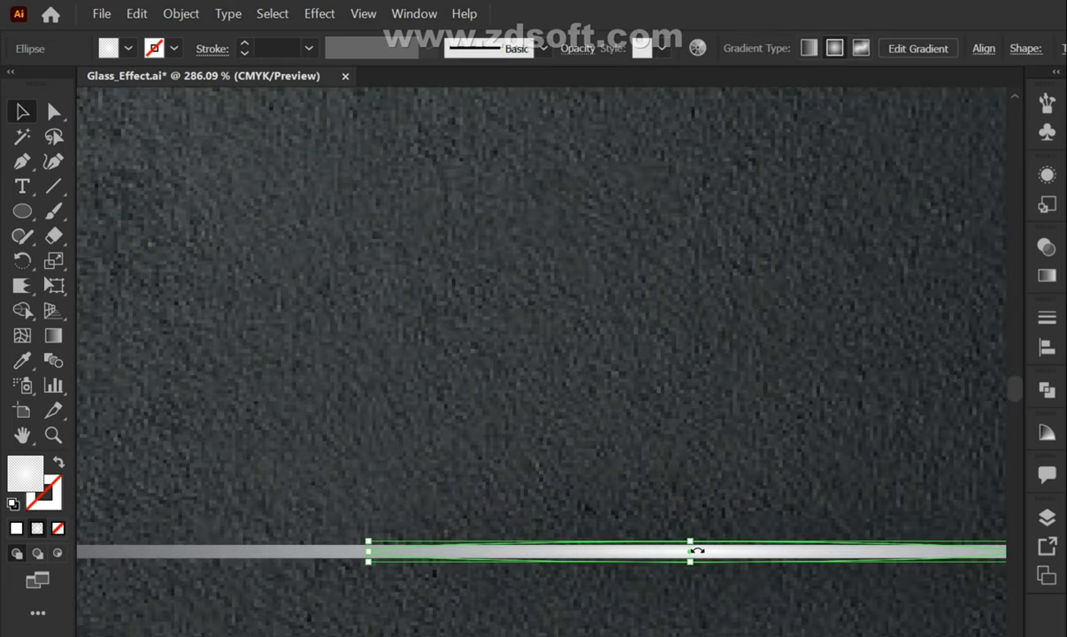
{"action": "key", "text": "ctrl+0"}
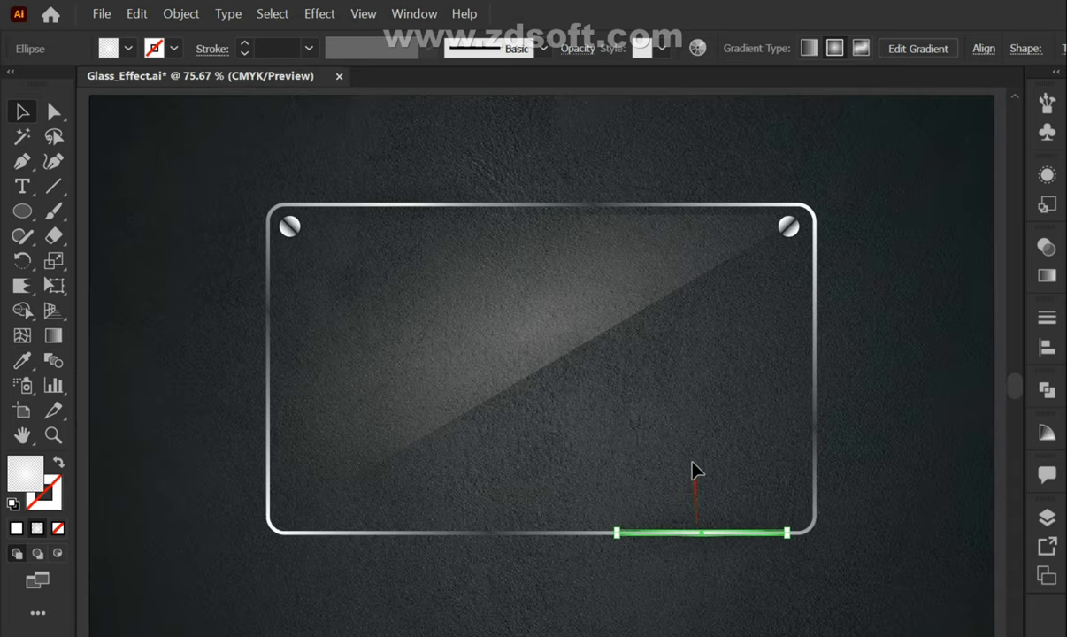
{"action": "left_click", "coordinate": [692, 464]}
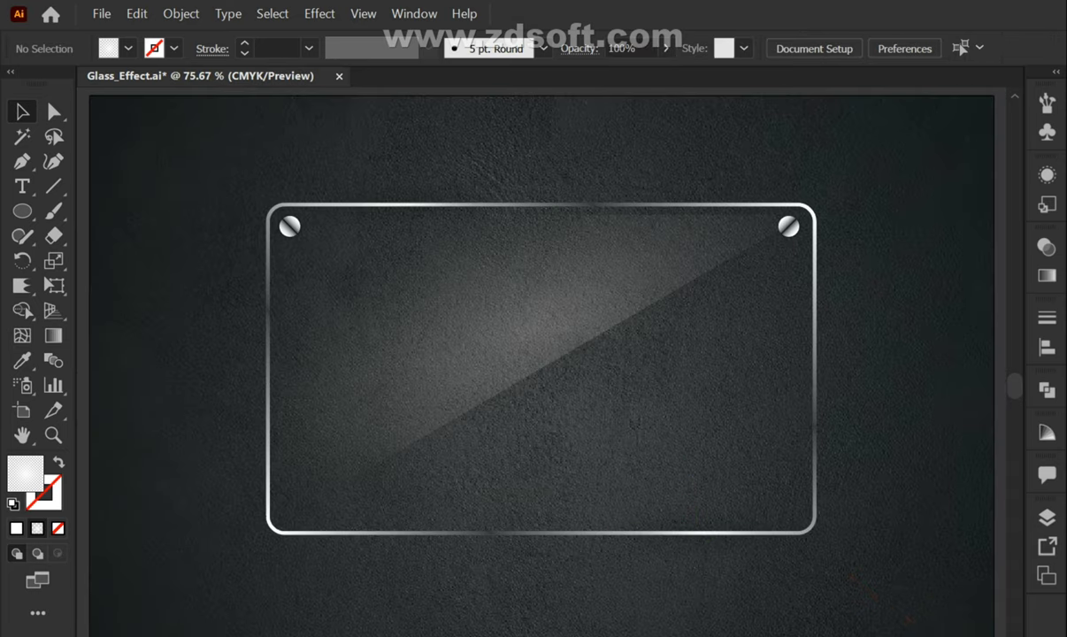
{"action": "left_click", "coordinate": [703, 532]}
Step: Type 'Glass Effect' on the plate as black text, with 'Effect' on a second line
{"action": "left_click", "coordinate": [22, 185]}
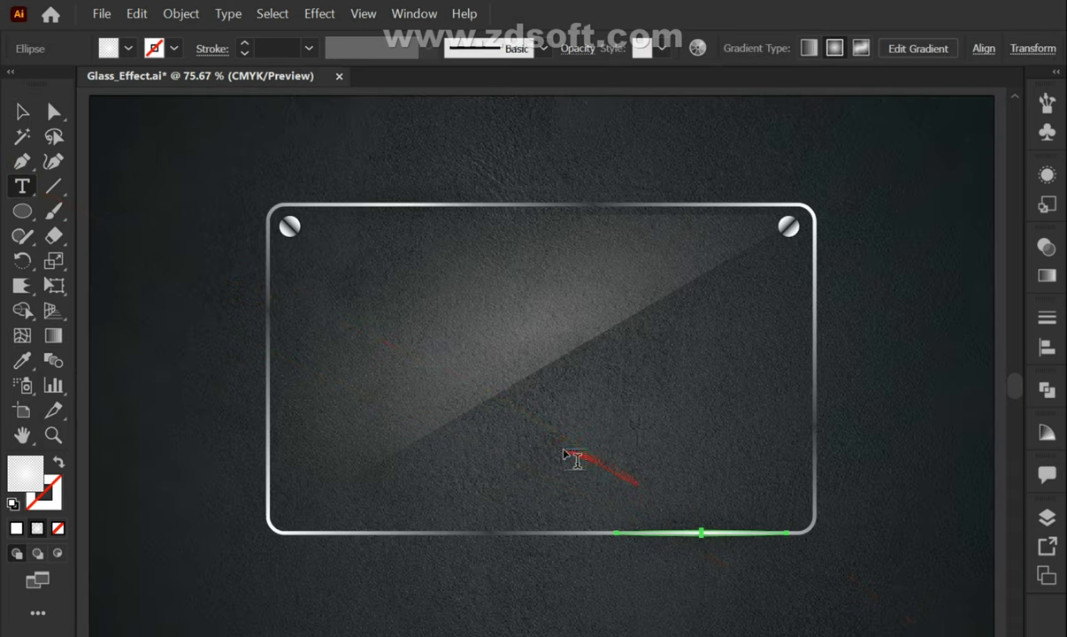
{"action": "left_click", "coordinate": [553, 441]}
{"action": "type", "text": "G"}
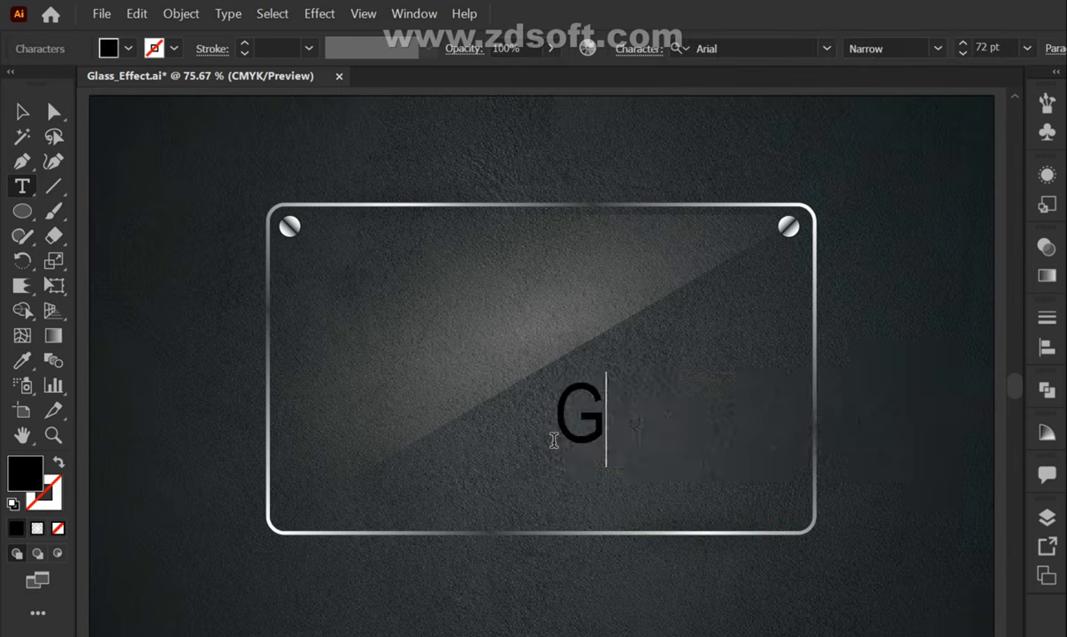
{"action": "type", "text": "lass"}
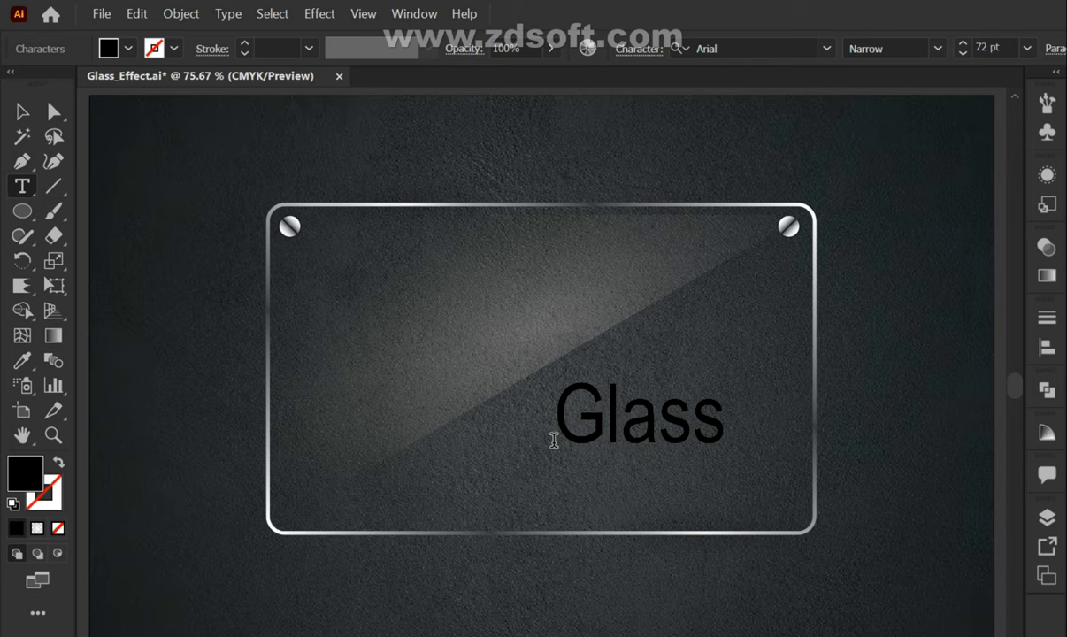
{"action": "type", "text": " Effect"}
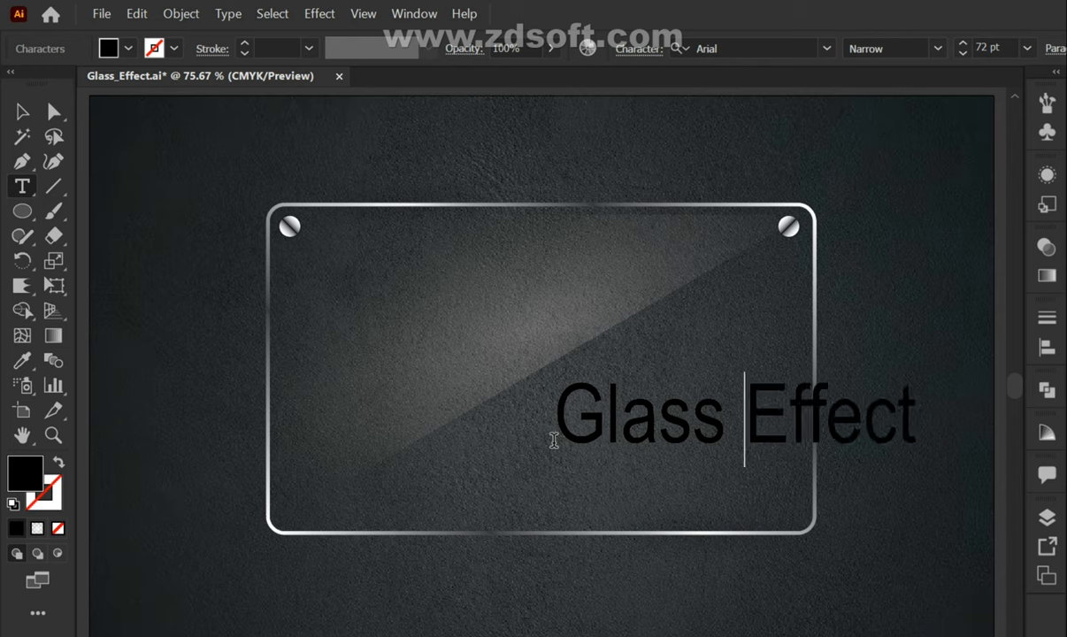
{"action": "key", "text": "Return"}
{"action": "left_click", "coordinate": [23, 112]}
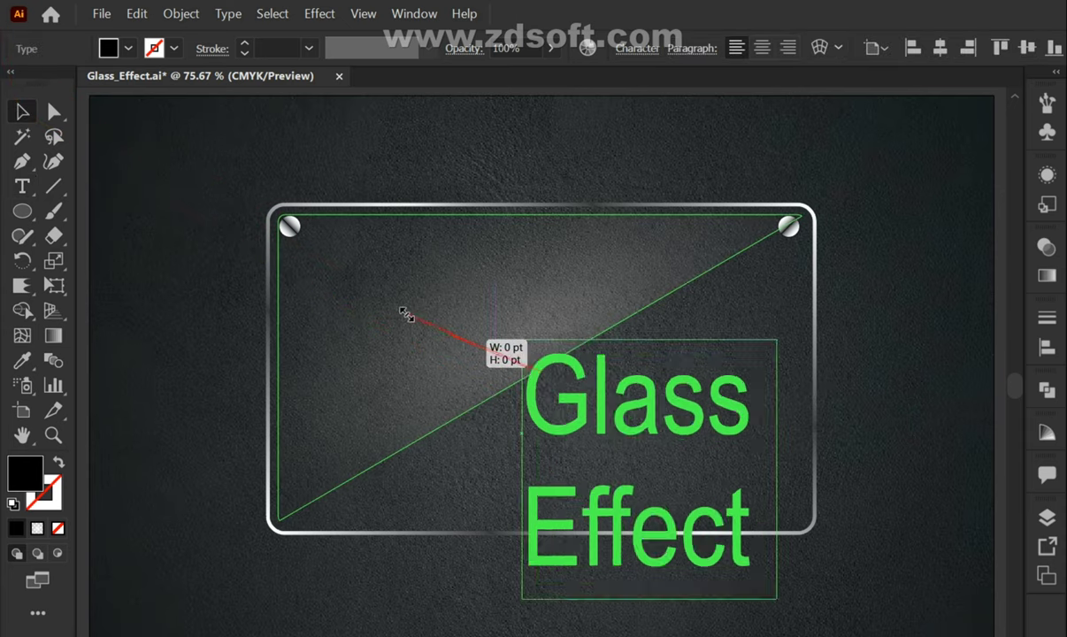
Step: Enlarge the Glass Effect text, move it onto the glass plate, and try the Myriad Pro font
{"action": "left_click_drag", "start_coordinate": [552, 373], "coordinate": [469, 350]}
{"action": "left_click_drag", "start_coordinate": [709, 394], "coordinate": [585, 299]}
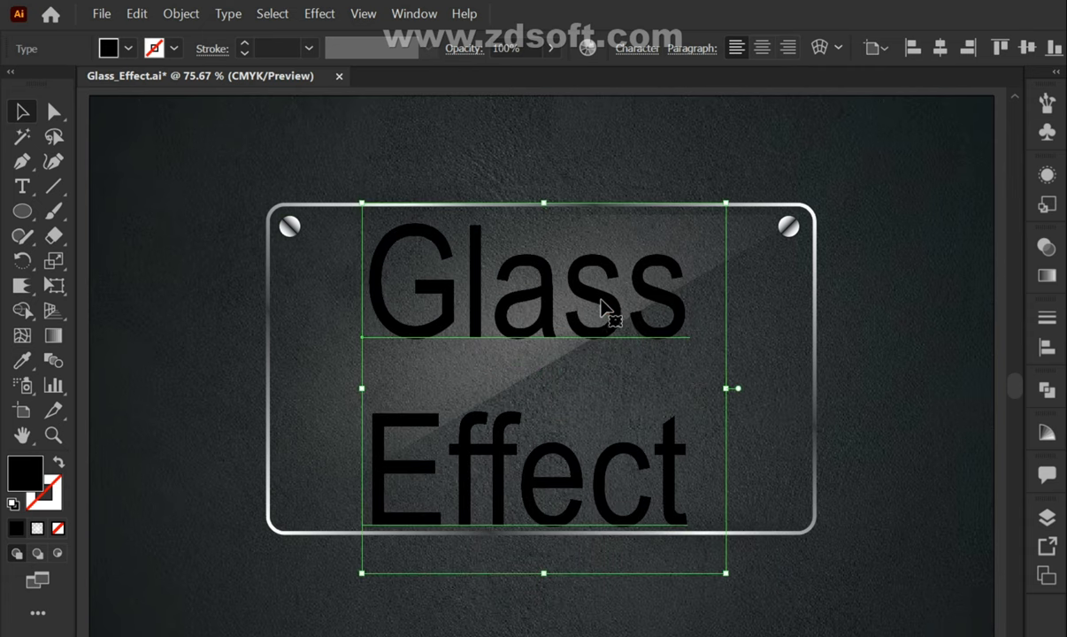
{"action": "left_click", "coordinate": [635, 49]}
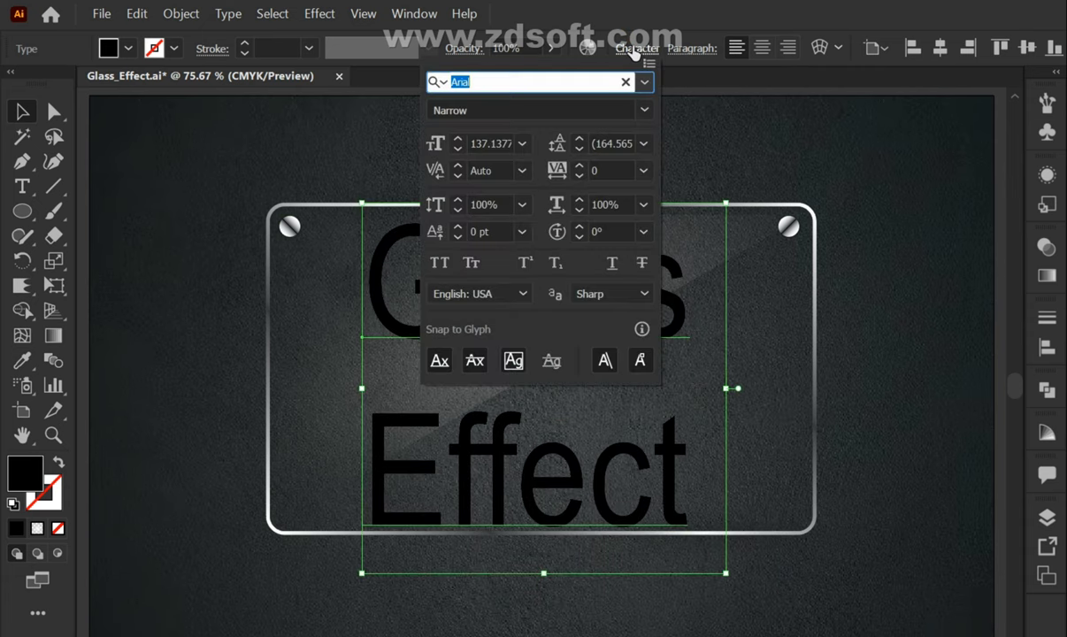
{"action": "left_click", "coordinate": [643, 87]}
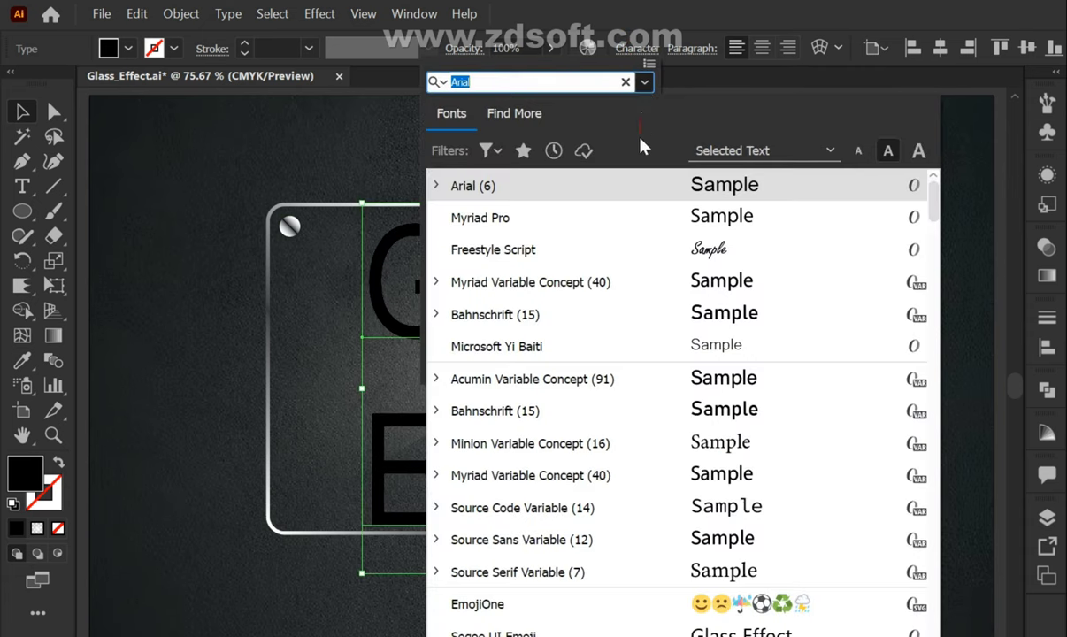
{"action": "left_click", "coordinate": [646, 228]}
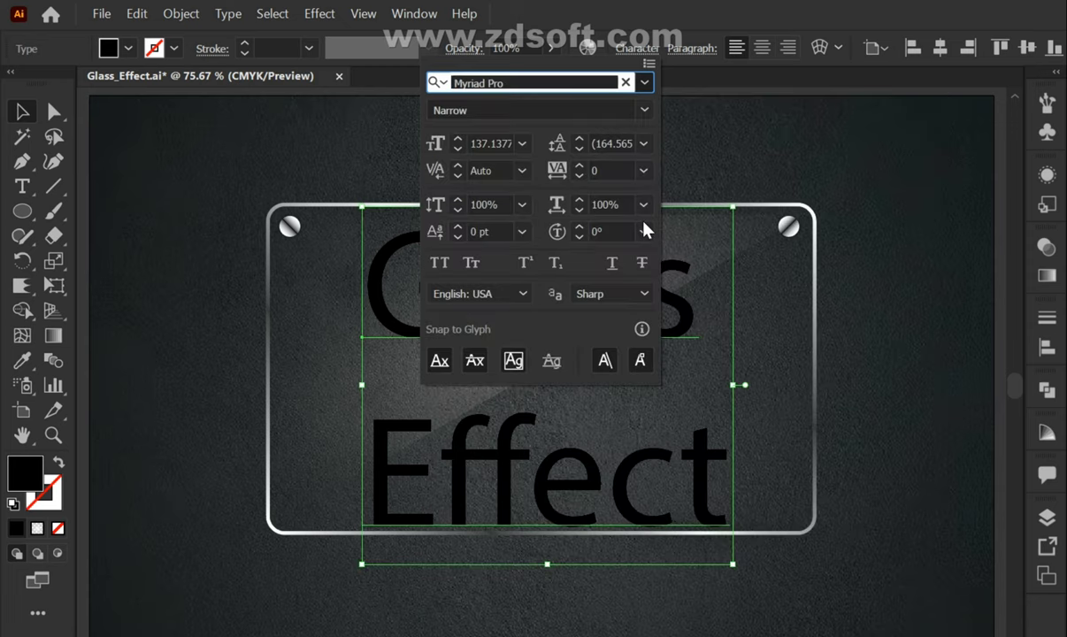
{"action": "left_click", "coordinate": [637, 111]}
{"action": "left_click", "coordinate": [644, 110]}
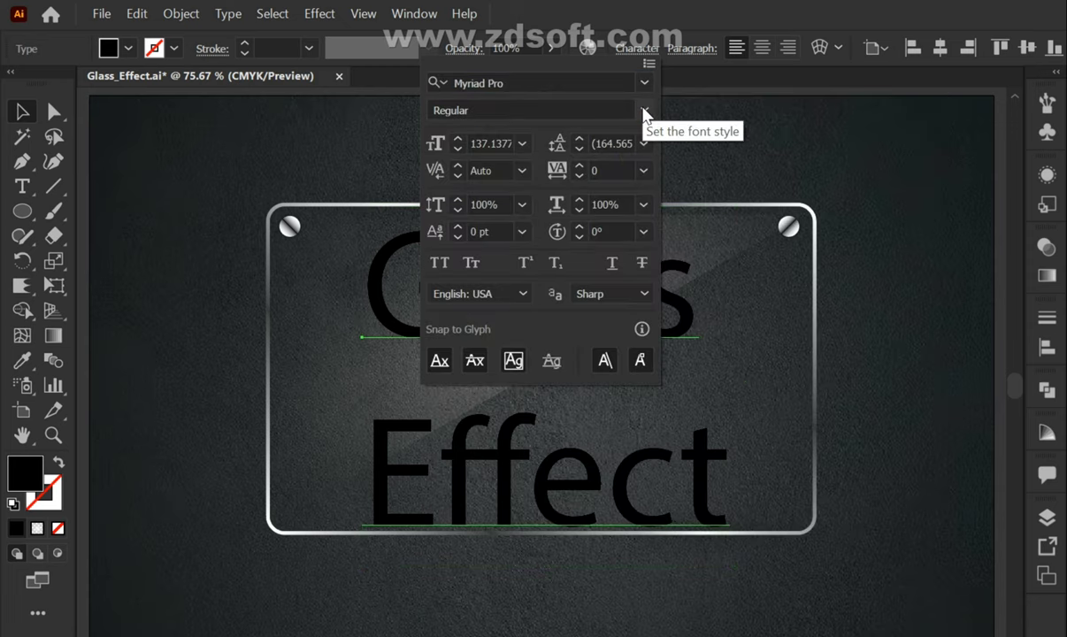
Step: Switch the font from Arial Bold to Bahnschrift Bold and nudge the text to center
{"action": "left_click", "coordinate": [644, 83]}
{"action": "type", "text": "ari"}
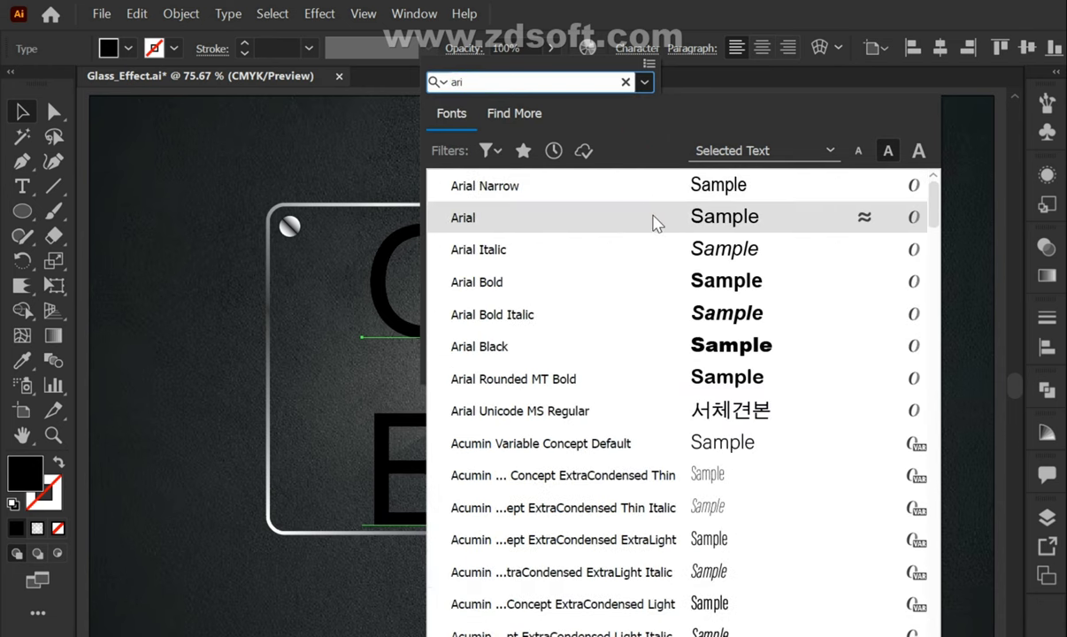
{"action": "left_click", "coordinate": [651, 282]}
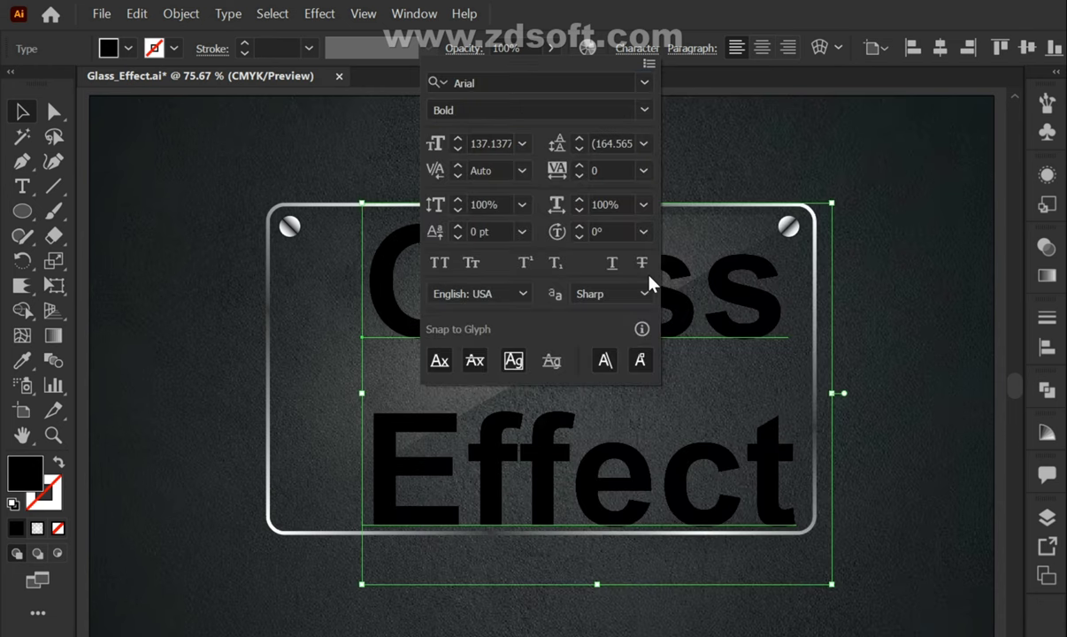
{"action": "left_click", "coordinate": [644, 82]}
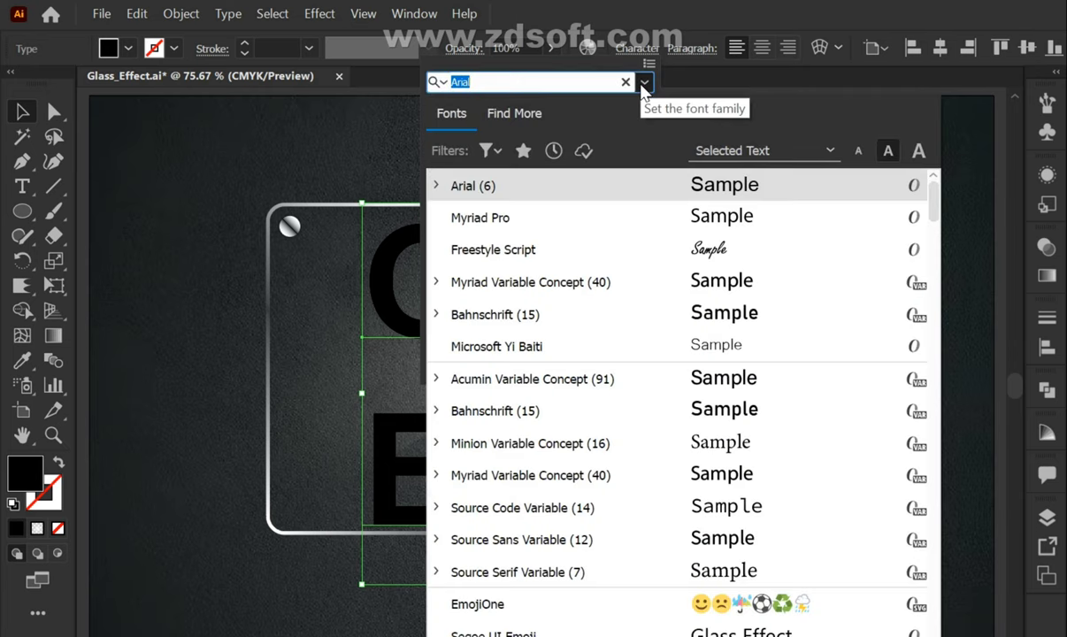
{"action": "left_click", "coordinate": [609, 319]}
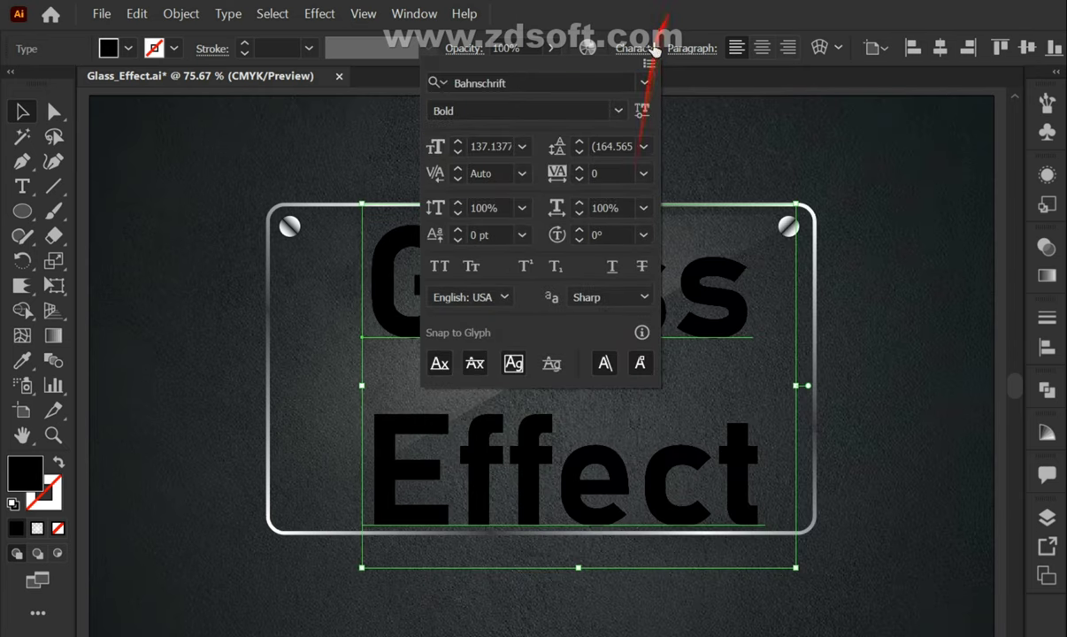
{"action": "left_click", "coordinate": [644, 82]}
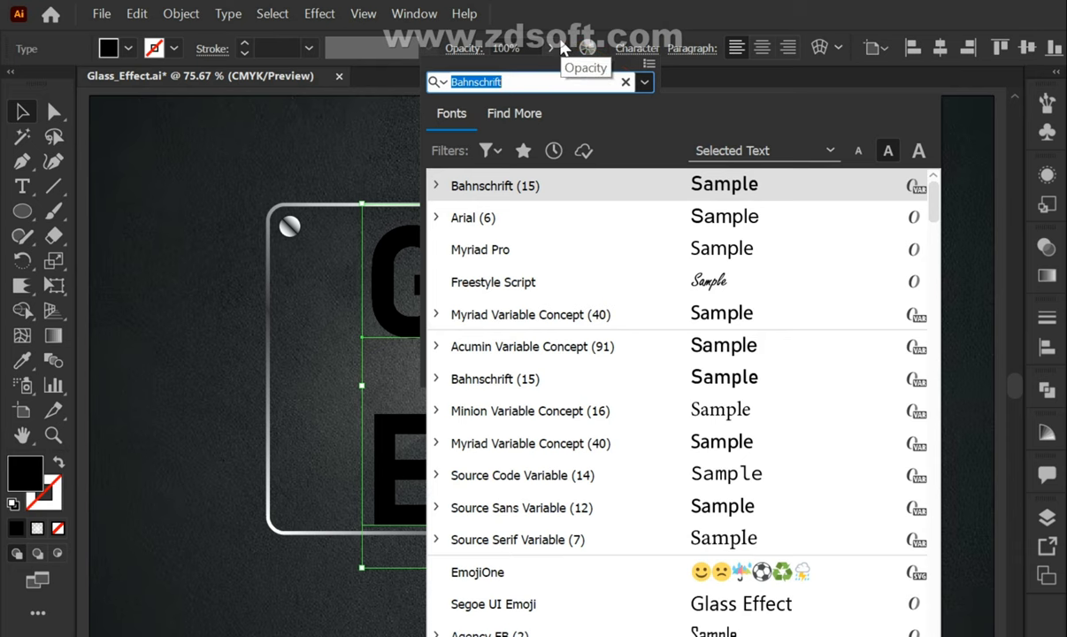
{"action": "key", "text": "Escape"}
{"action": "left_click_drag", "start_coordinate": [575, 302], "coordinate": [548, 292]}
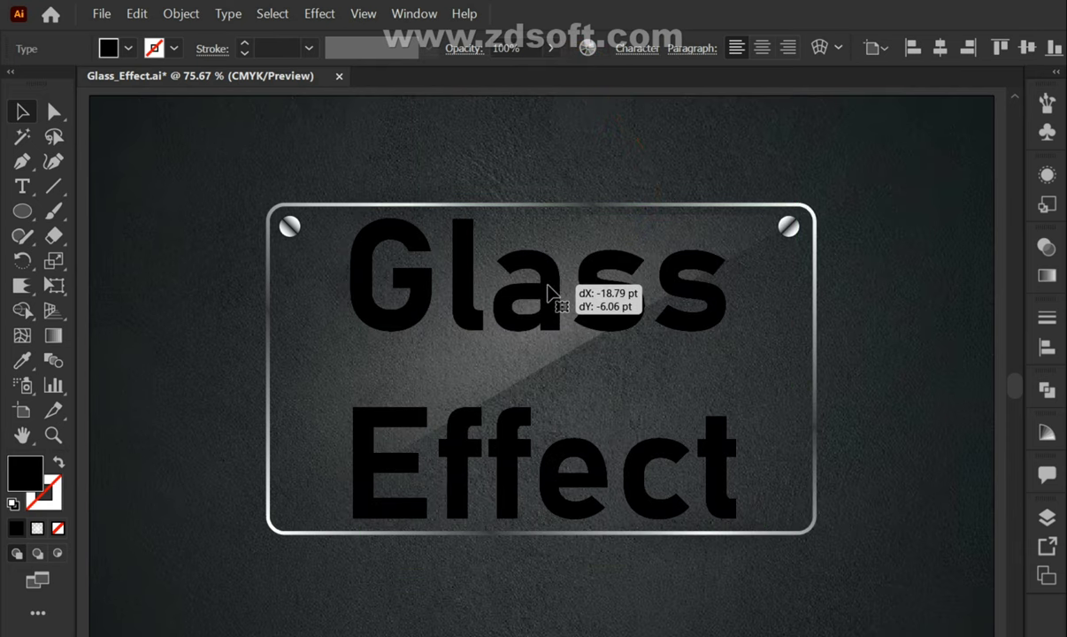
Step: Expand the Glass Effect text into outlines and ungroup the letters
{"action": "left_click", "coordinate": [181, 13]}
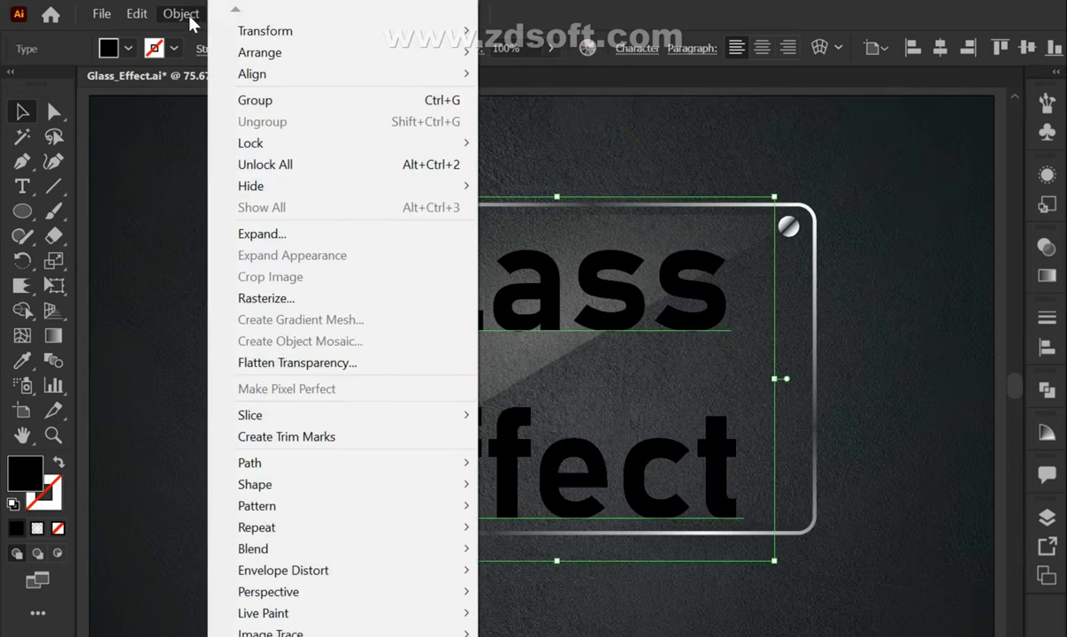
{"action": "left_click", "coordinate": [264, 232]}
{"action": "left_click", "coordinate": [727, 581]}
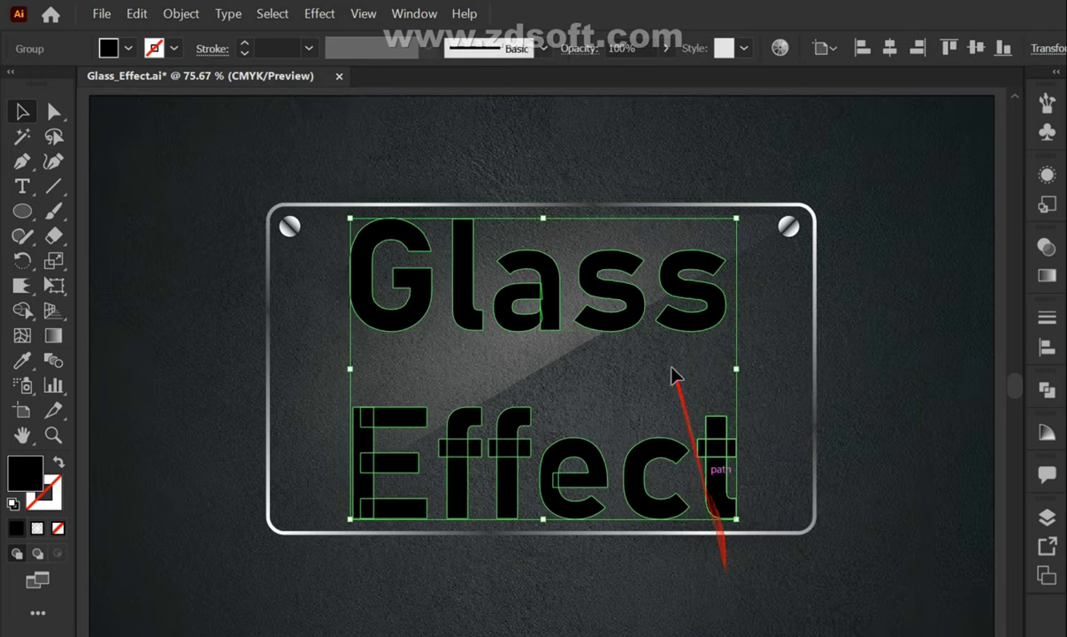
{"action": "right_click", "coordinate": [669, 371]}
{"action": "left_click", "coordinate": [715, 198]}
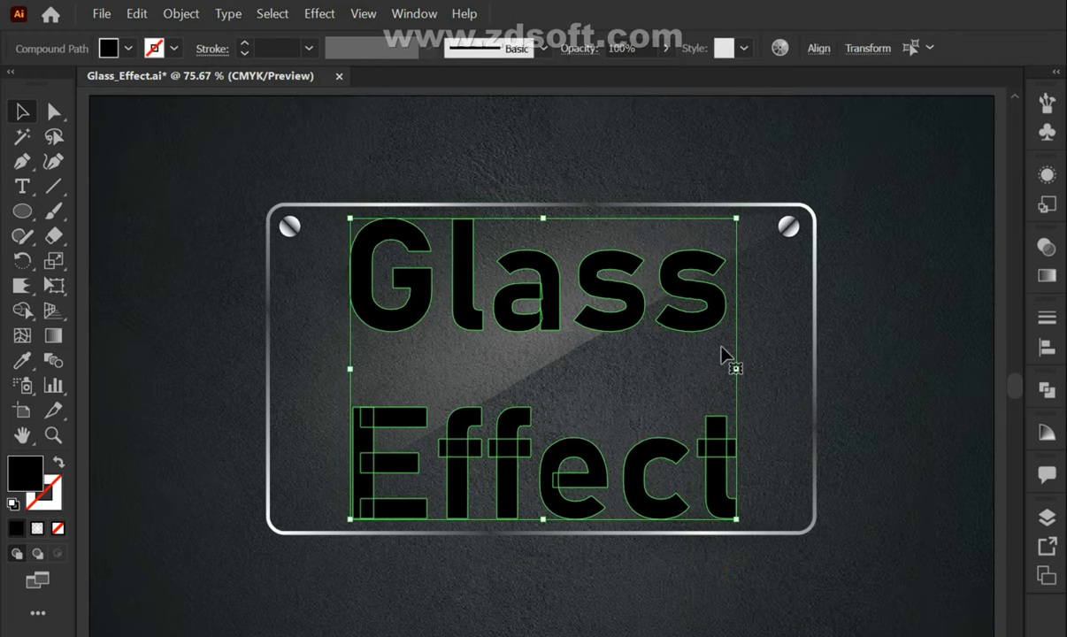
{"action": "left_click", "coordinate": [748, 473]}
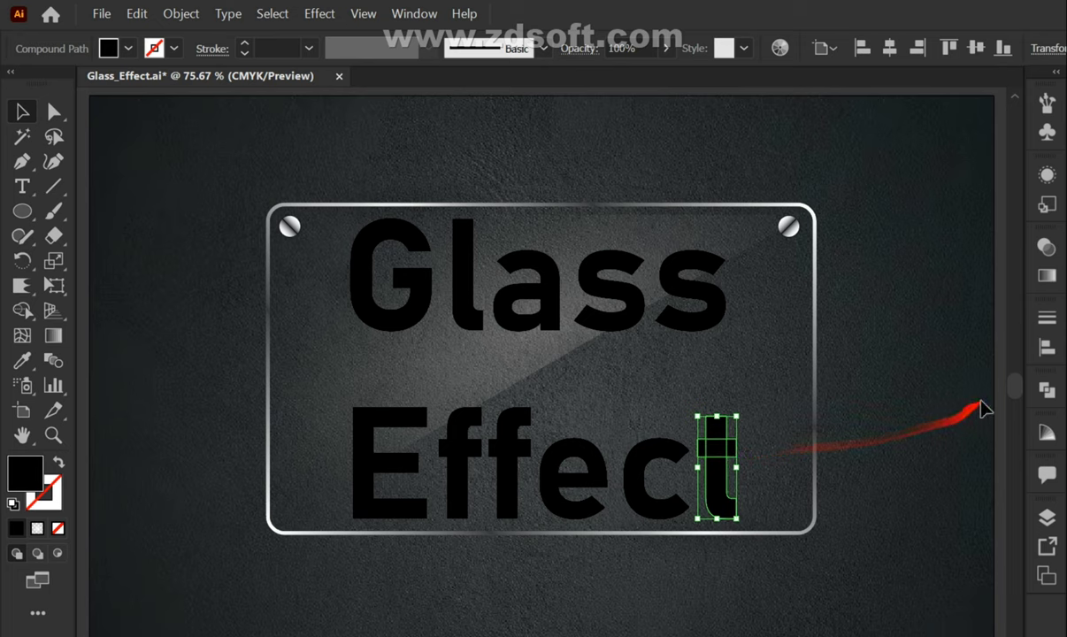
Step: Use Pathfinder Unite to merge the overlapping pieces of the t, e, f's and E in Effect
{"action": "left_click", "coordinate": [1045, 394]}
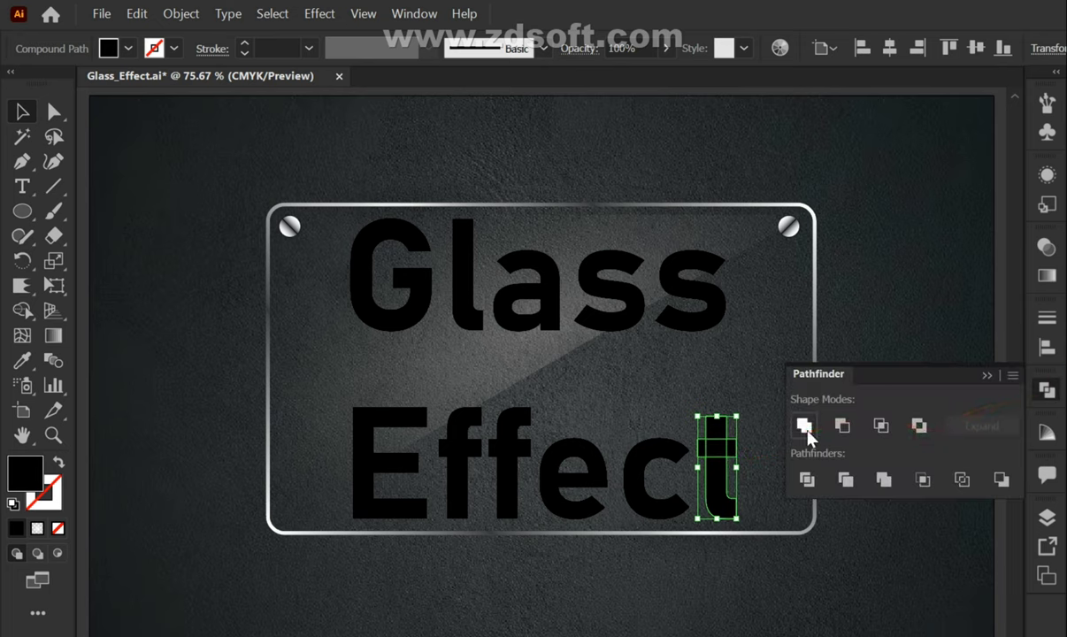
{"action": "left_click", "coordinate": [655, 472]}
{"action": "left_click", "coordinate": [570, 447]}
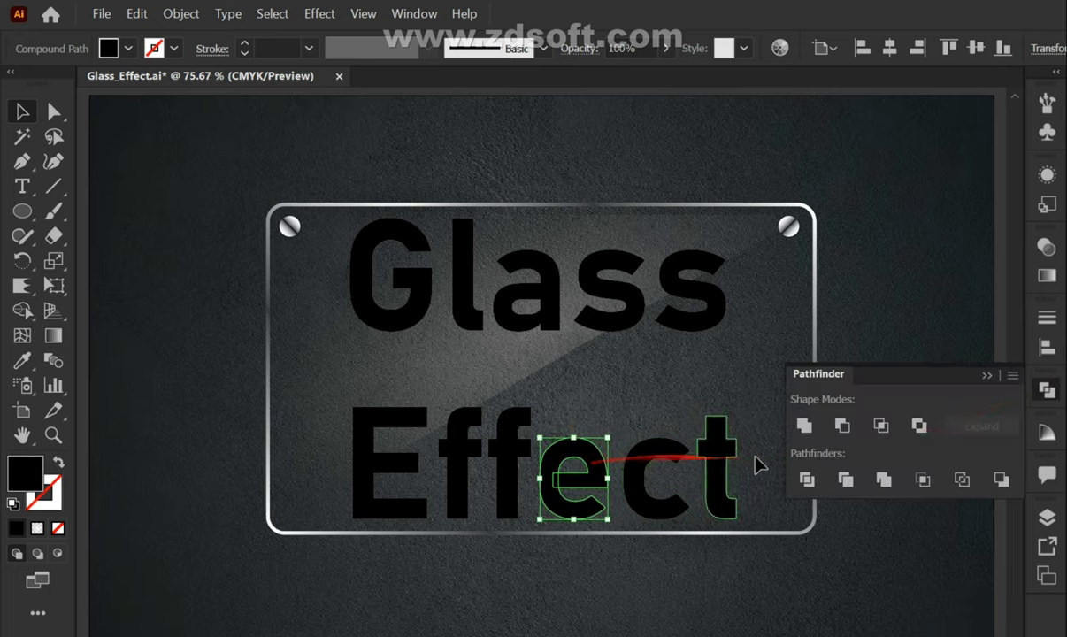
{"action": "left_click", "coordinate": [517, 429]}
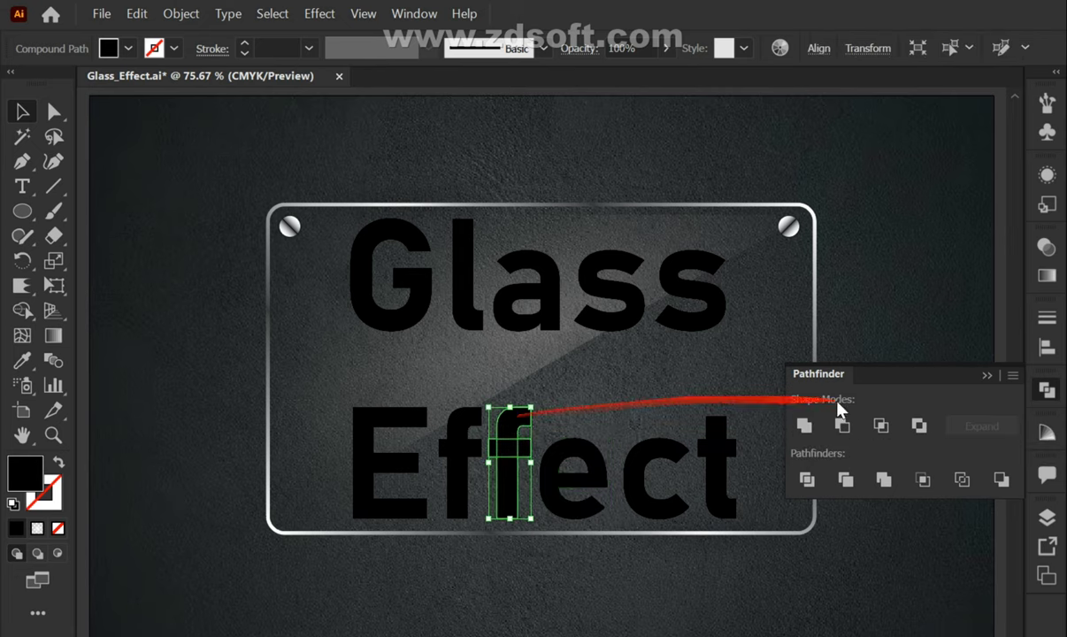
{"action": "left_click", "coordinate": [841, 427]}
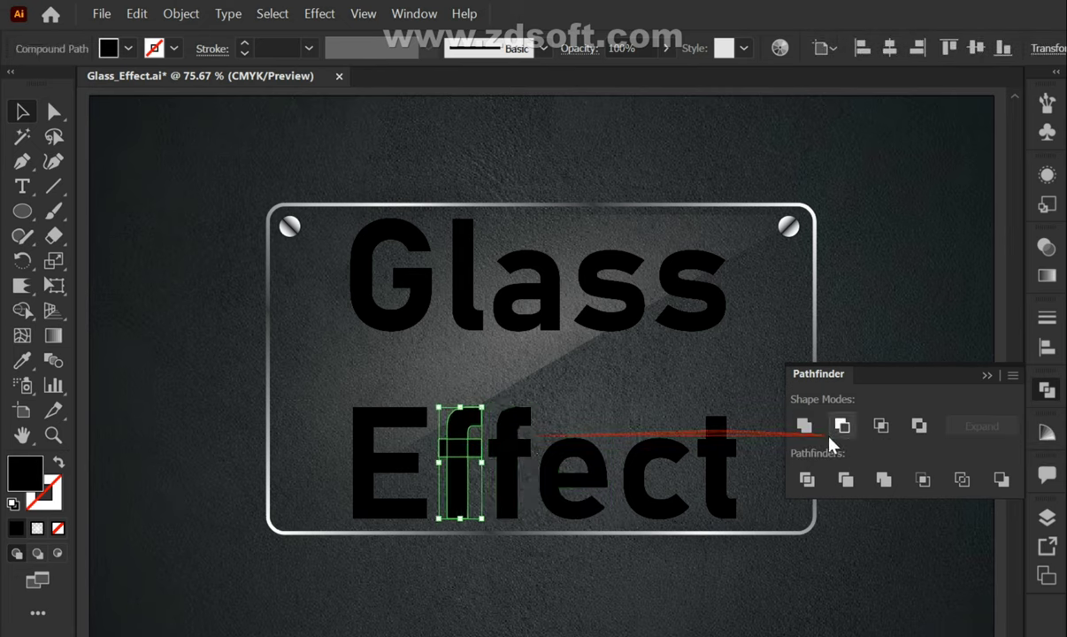
{"action": "left_click", "coordinate": [400, 499], "text": "shift"}
{"action": "left_click", "coordinate": [804, 425]}
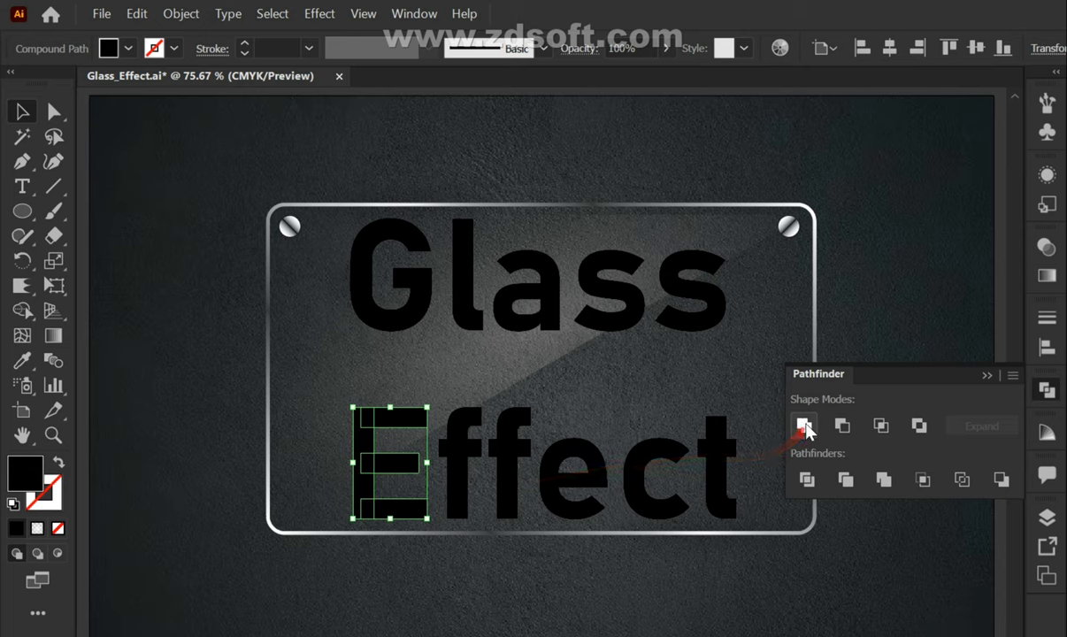
Step: Merge the overlapping pieces of the s and a in Glass
{"action": "left_click", "coordinate": [718, 318]}
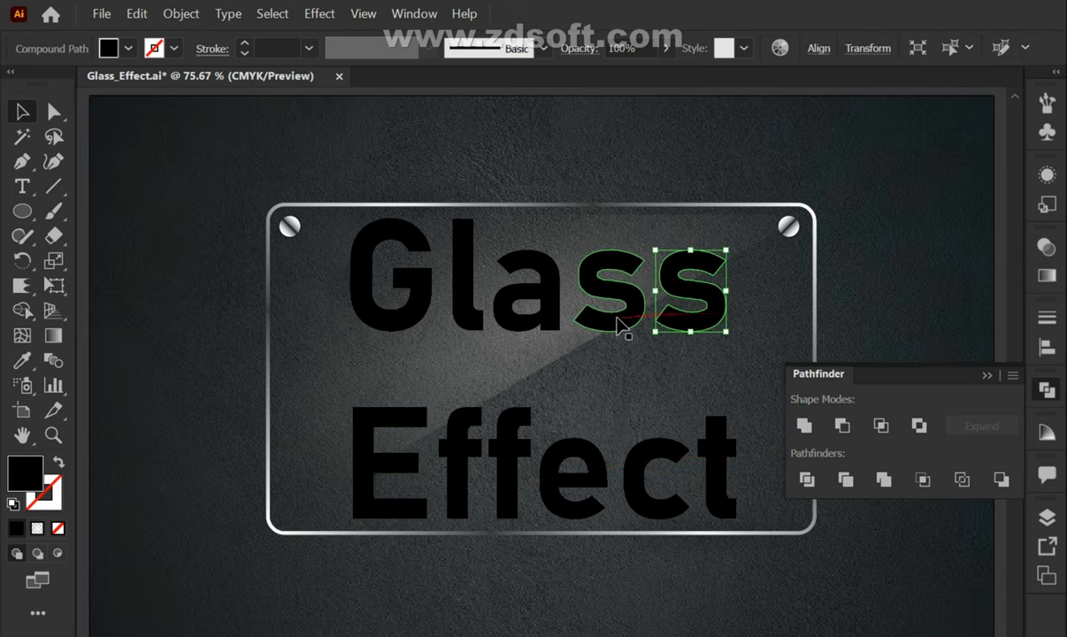
{"action": "left_click", "coordinate": [544, 319]}
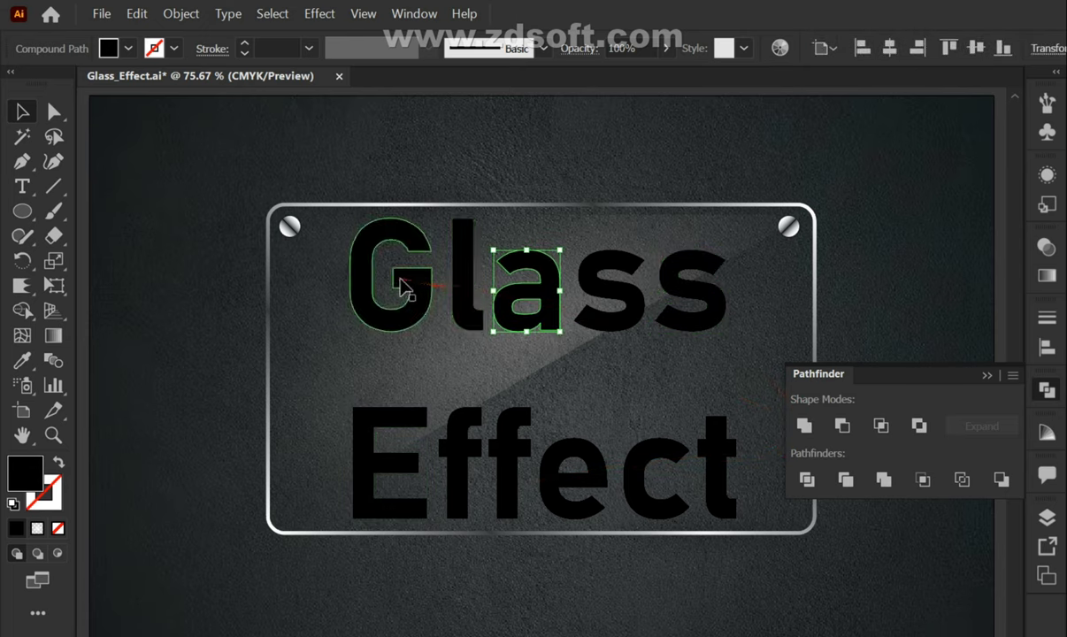
{"action": "left_click", "coordinate": [988, 374]}
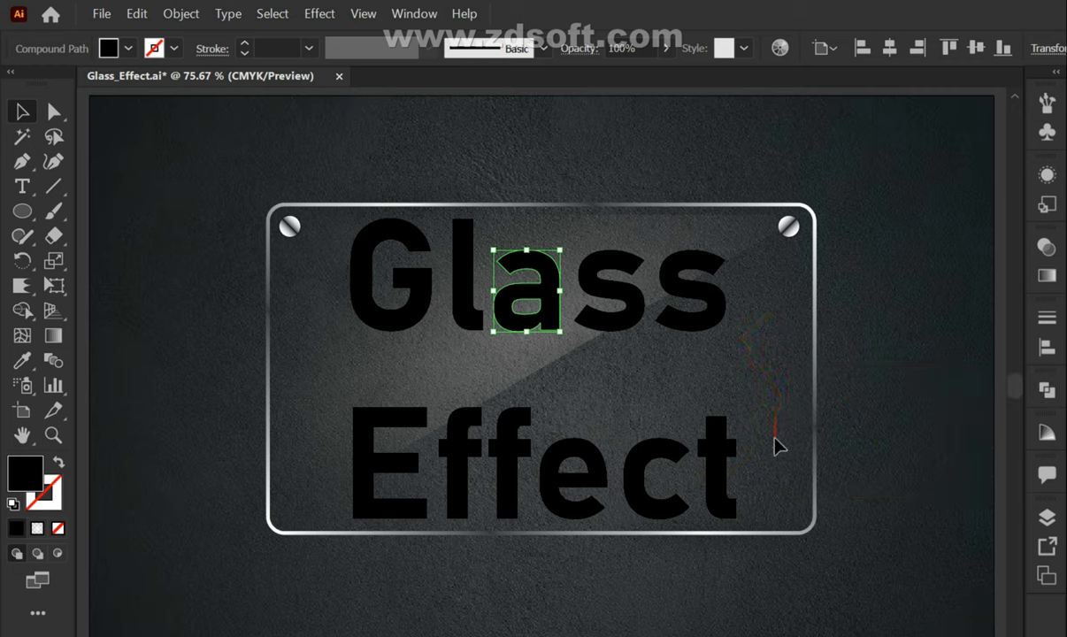
{"action": "left_click", "coordinate": [455, 417]}
Step: Group the outlined Effect letters into a single object
{"action": "left_click", "coordinate": [469, 414]}
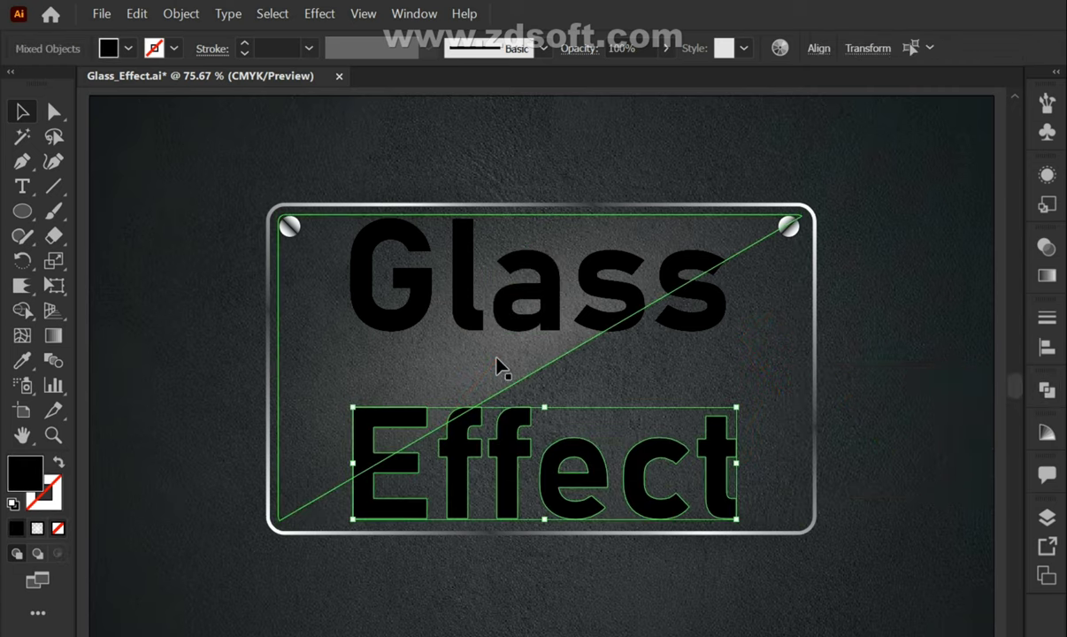
{"action": "key", "text": "ctrl+7"}
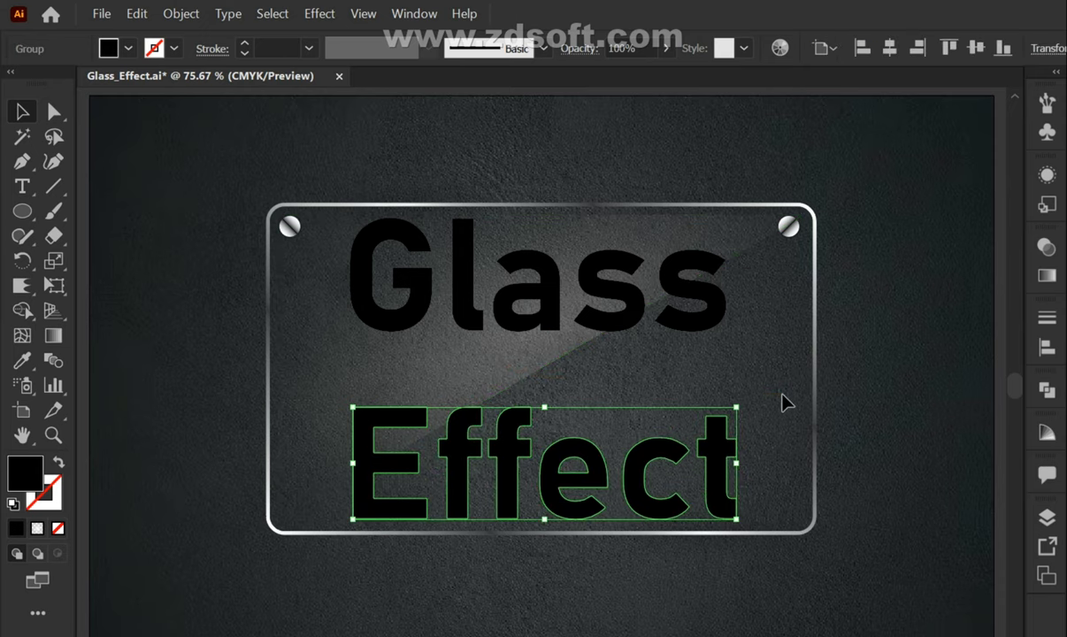
{"action": "key", "text": "backslash"}
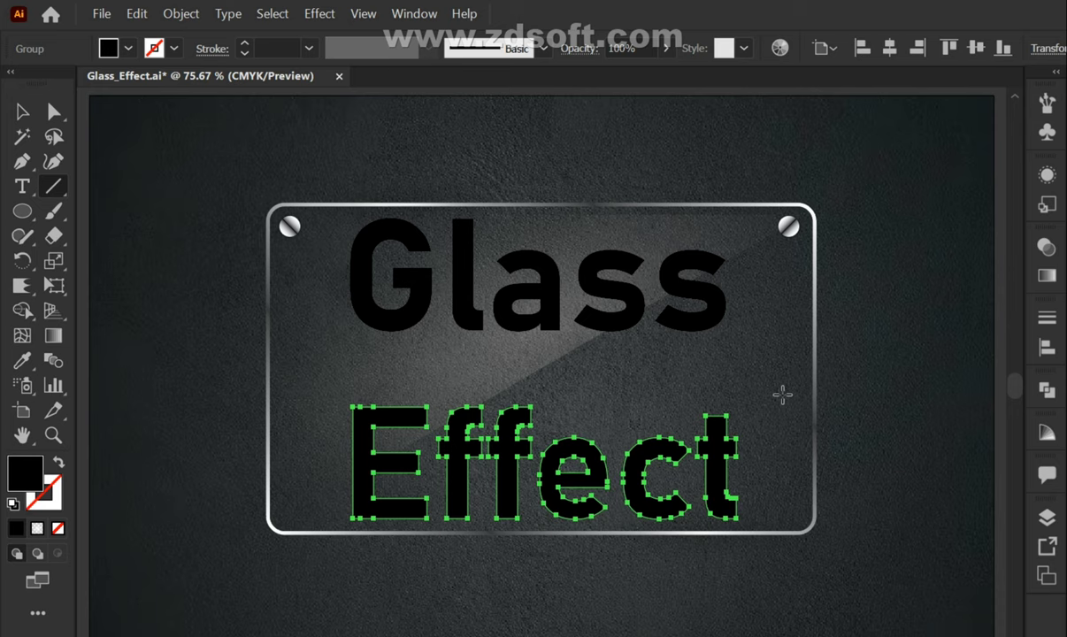
{"action": "key", "text": "ctrl+z"}
{"action": "right_click", "coordinate": [618, 373]}
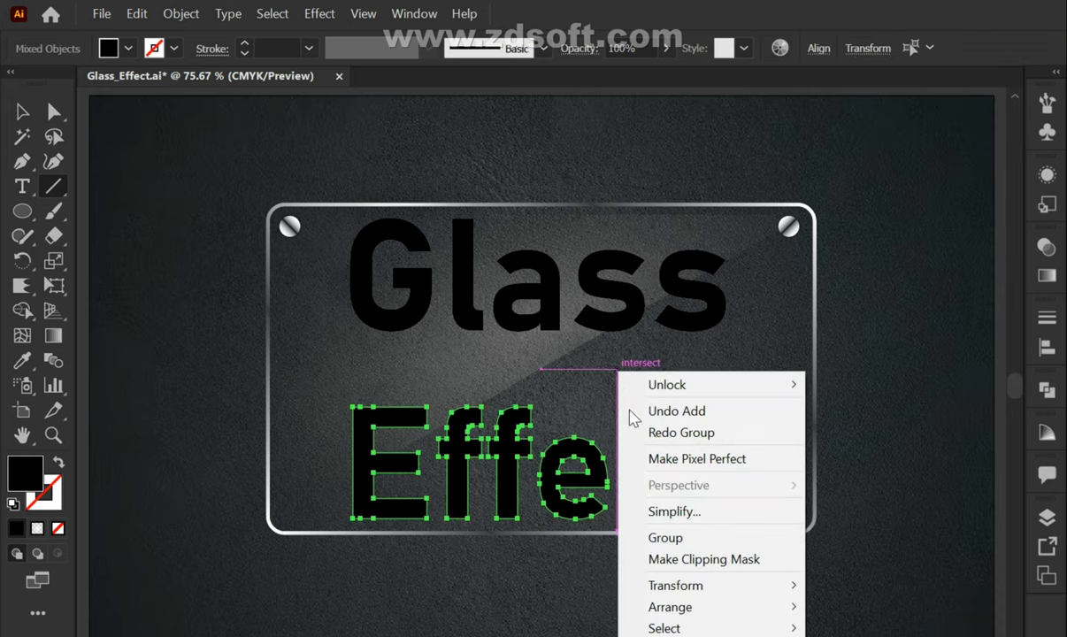
{"action": "left_click", "coordinate": [665, 538]}
{"action": "key", "text": "v"}
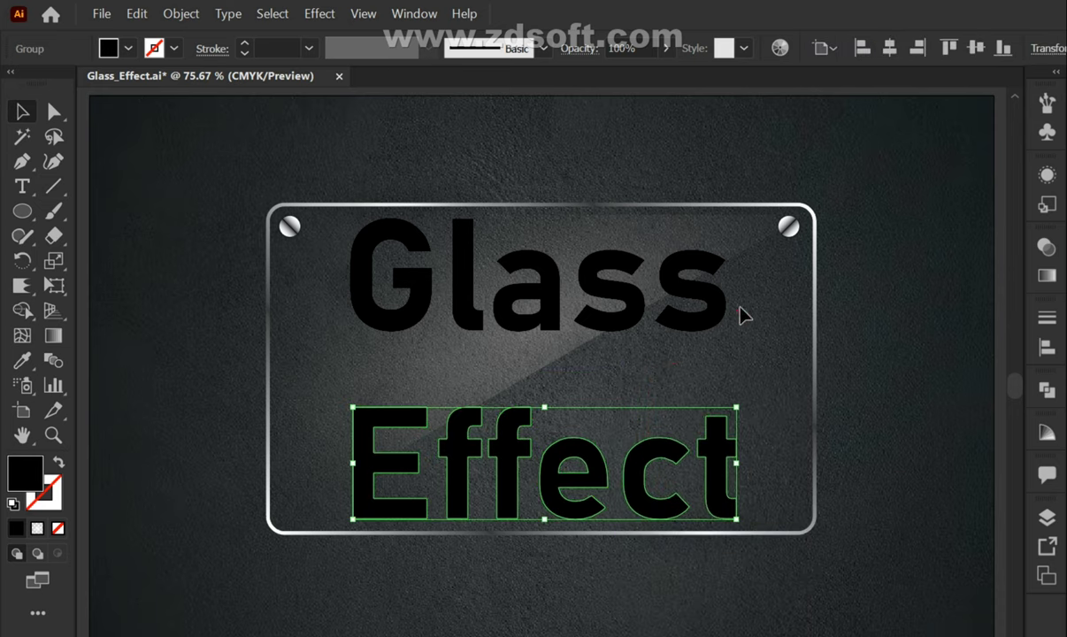
Step: Convert the Glass word to outlines
{"action": "left_click", "coordinate": [340, 261]}
{"action": "left_click", "coordinate": [409, 329]}
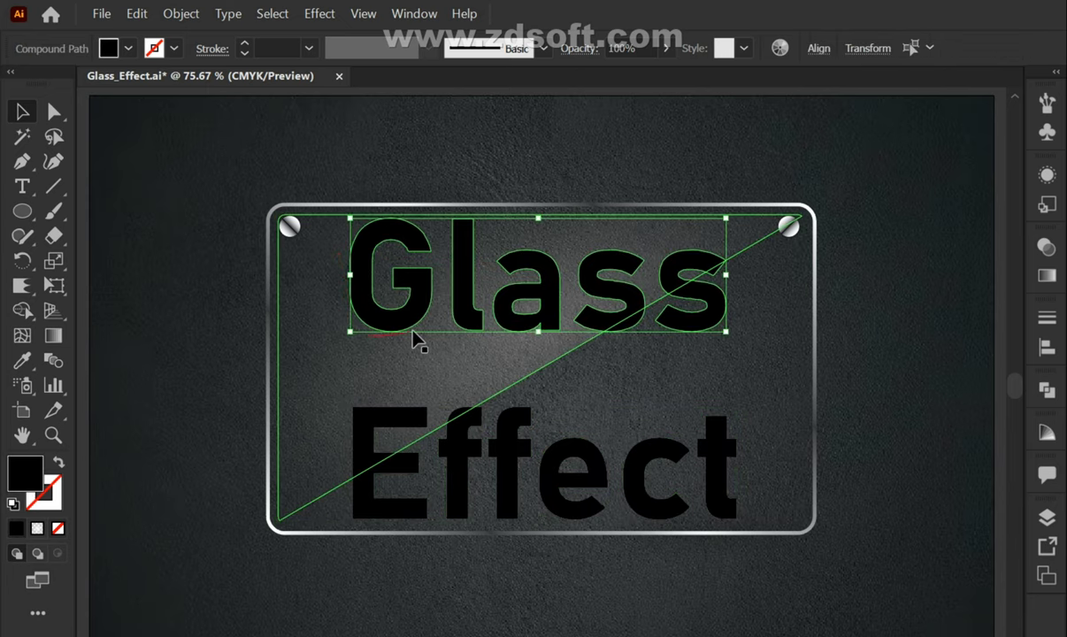
{"action": "right_click", "coordinate": [518, 258]}
{"action": "left_click", "coordinate": [748, 398]}
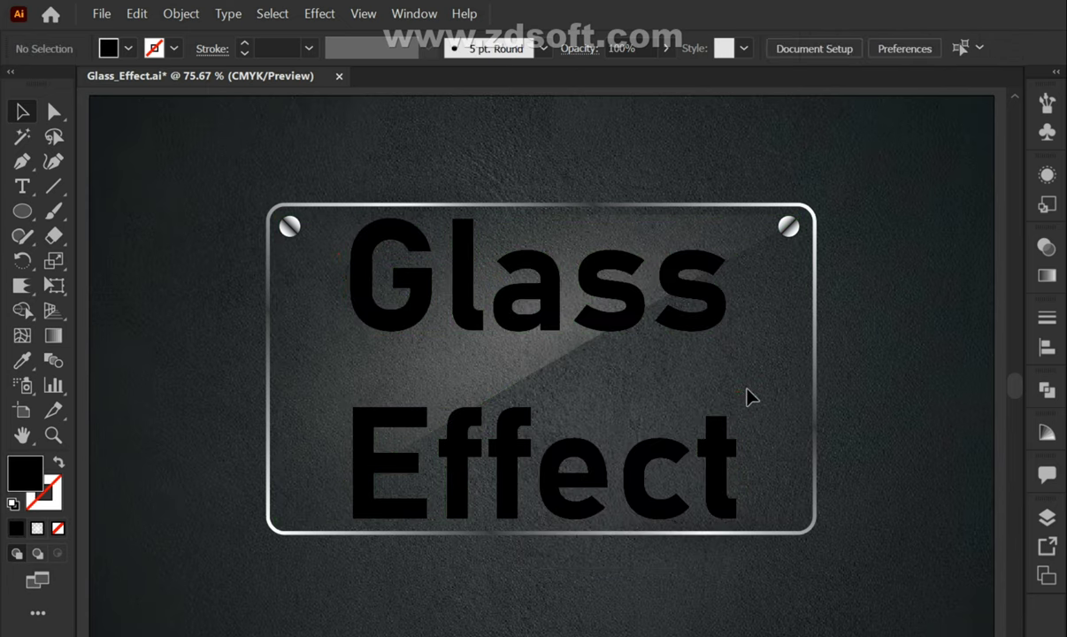
Step: Move Glass down and Effect up so the two words sit closer together
{"action": "left_click_drag", "start_coordinate": [393, 285], "coordinate": [469, 350]}
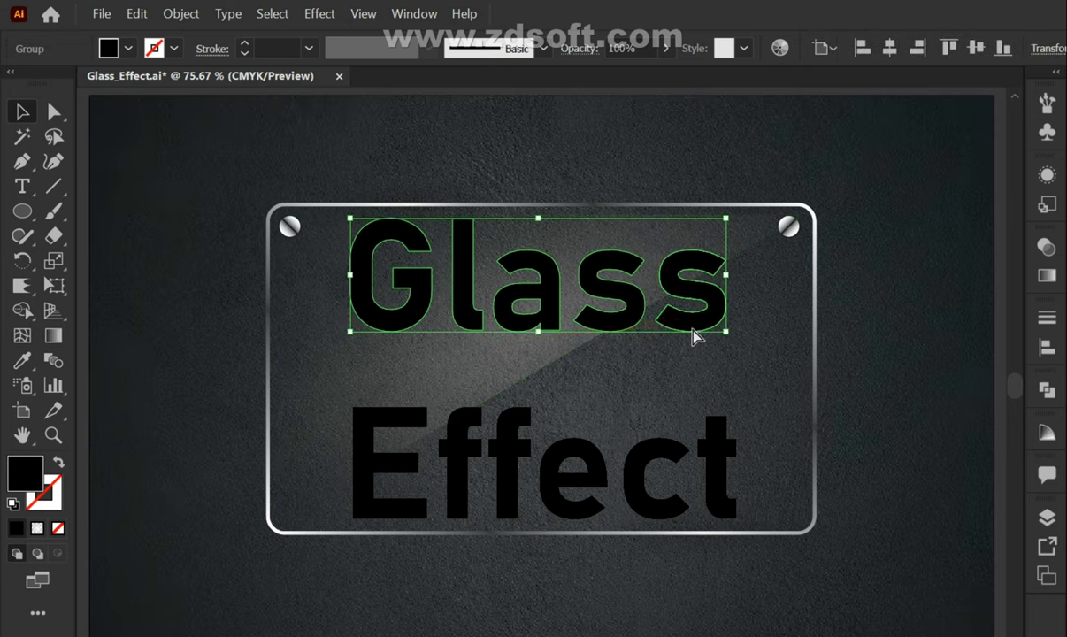
{"action": "left_click_drag", "start_coordinate": [695, 333], "coordinate": [695, 347]}
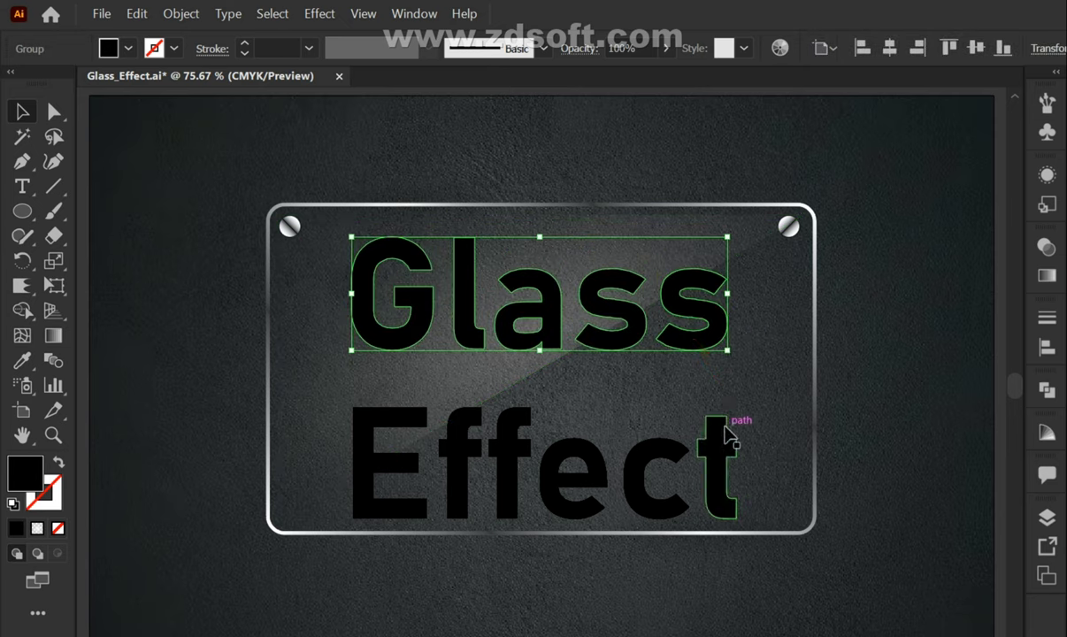
{"action": "left_click_drag", "start_coordinate": [728, 435], "coordinate": [727, 414]}
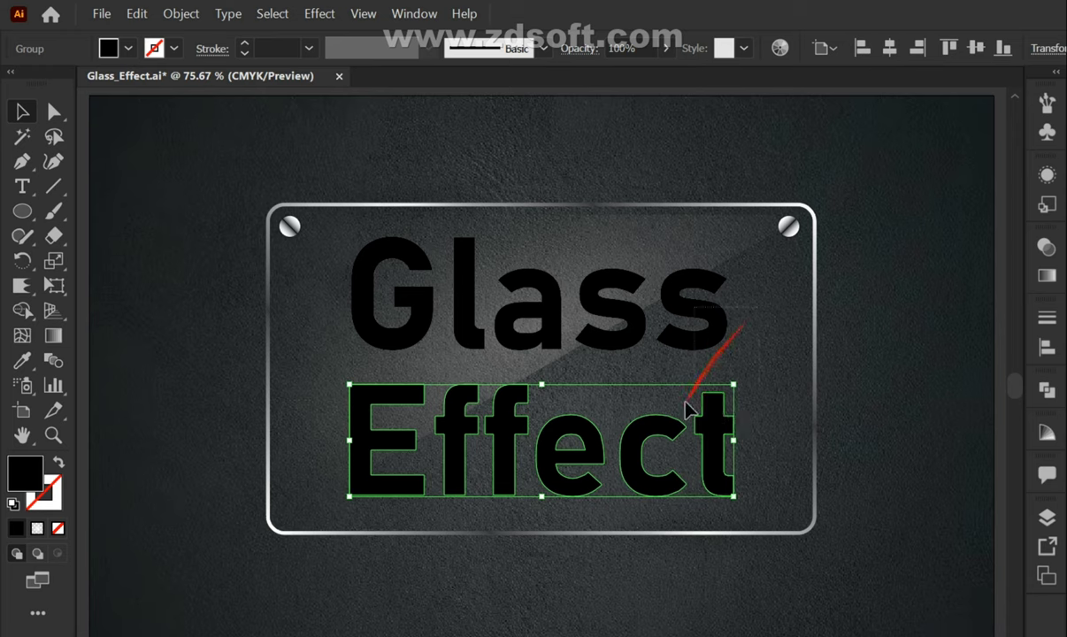
Step: Align Glass and Effect on their horizontal centres and group them
{"action": "left_click", "coordinate": [719, 336], "text": "shift"}
{"action": "left_click", "coordinate": [818, 48]}
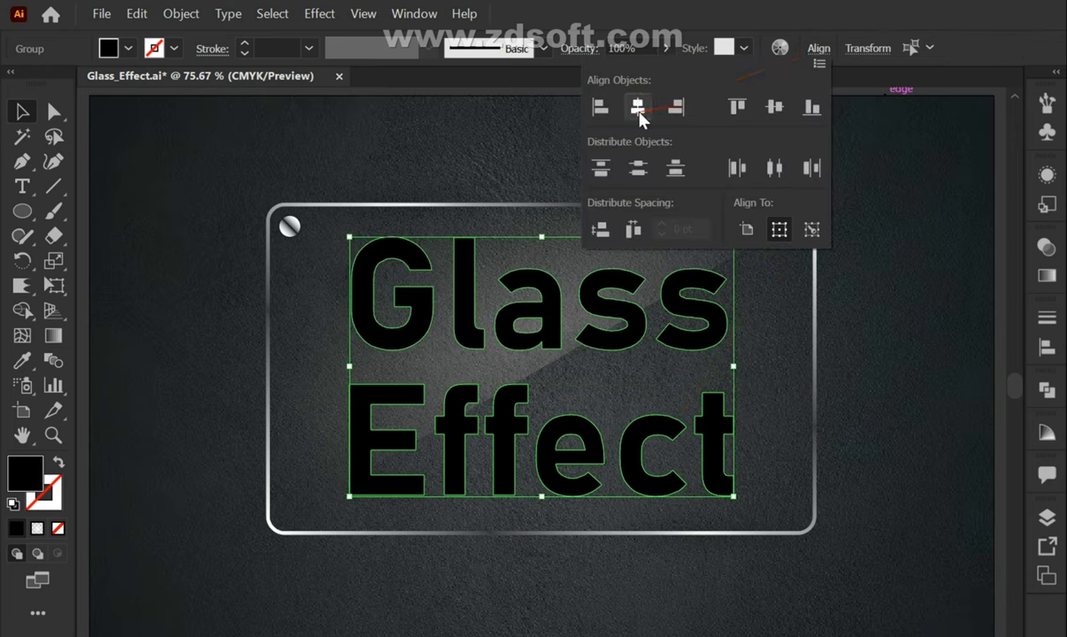
{"action": "left_click", "coordinate": [638, 107]}
{"action": "left_click", "coordinate": [818, 48]}
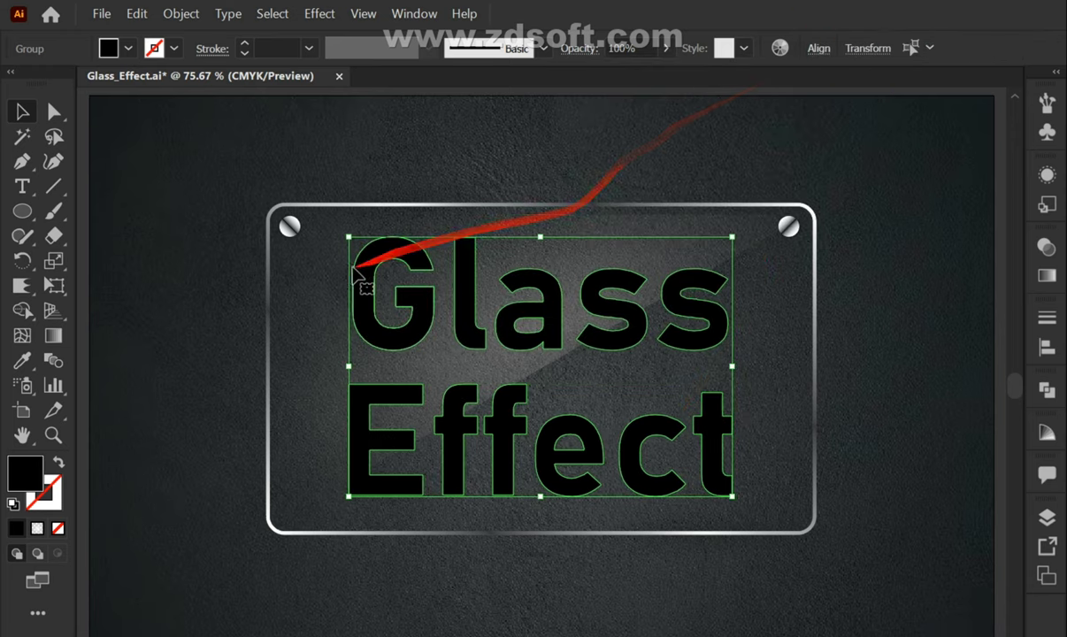
{"action": "left_click", "coordinate": [719, 341]}
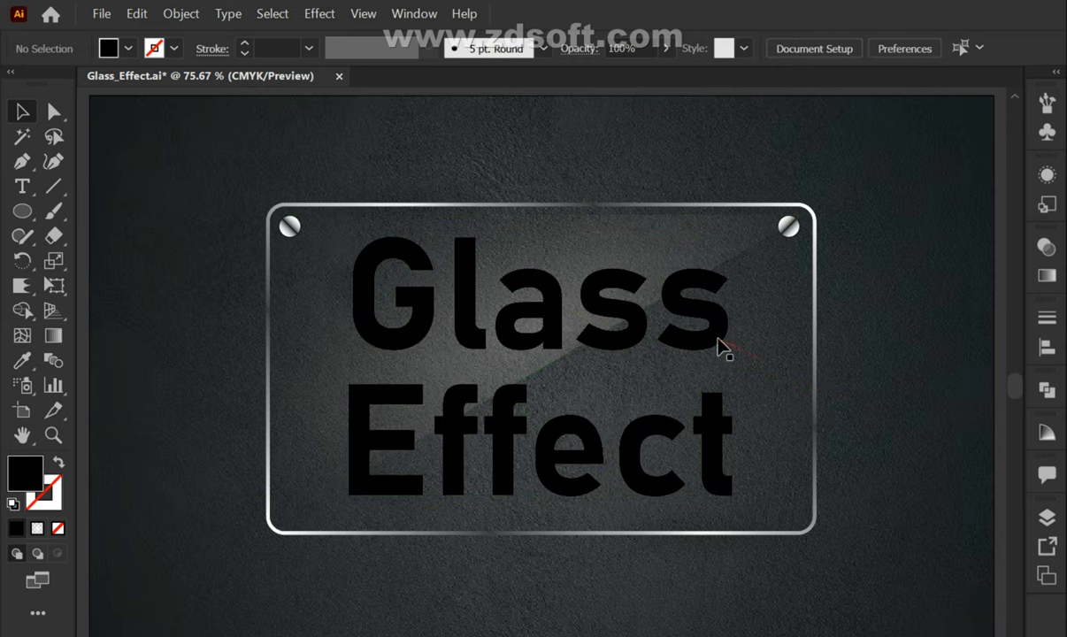
{"action": "left_click", "coordinate": [669, 482]}
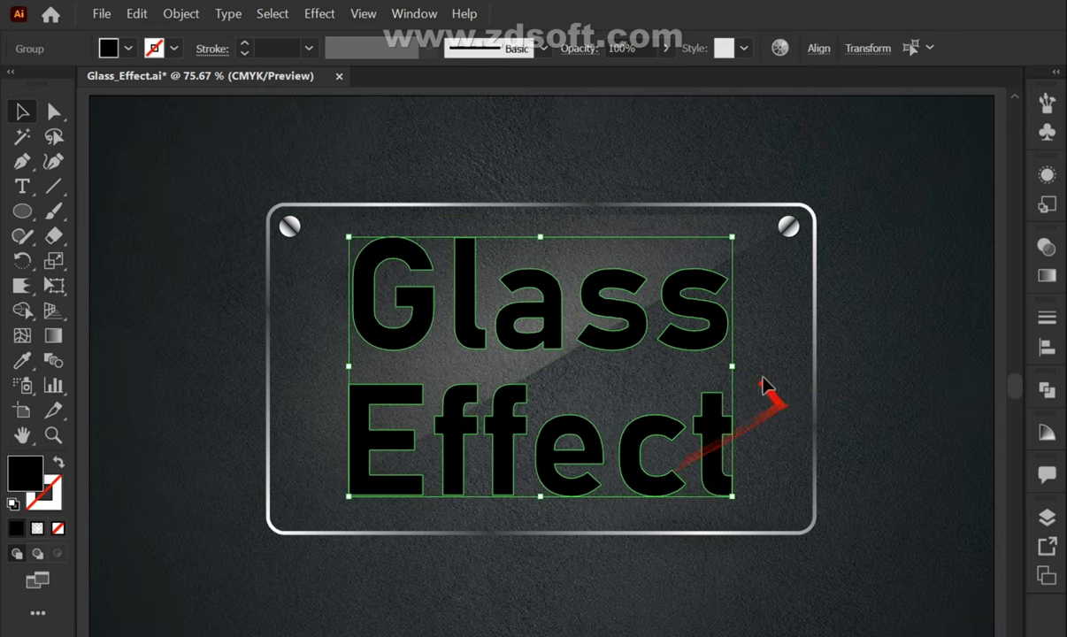
{"action": "right_click", "coordinate": [758, 364]}
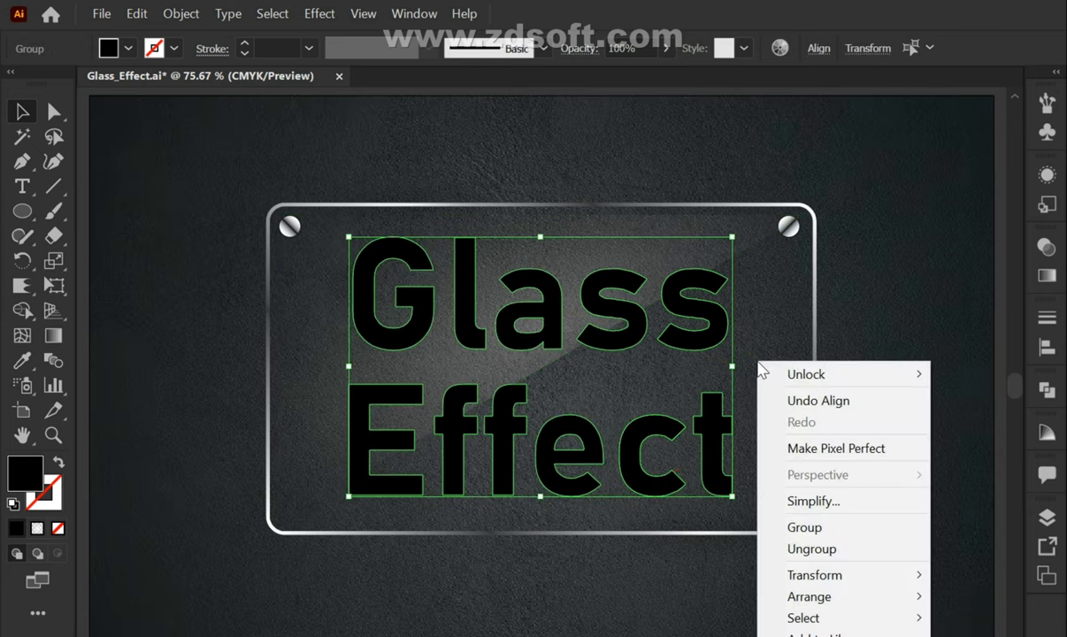
{"action": "left_click", "coordinate": [796, 527]}
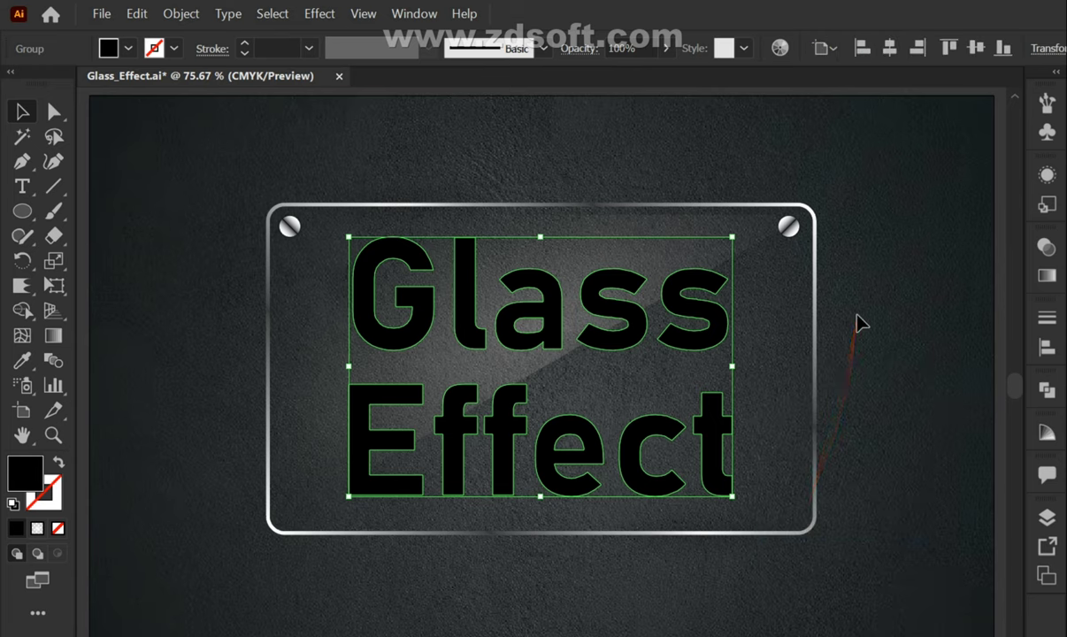
Step: Horizontally centre the Glass Effect text group on the glass plate, then select the plate
{"action": "left_click", "coordinate": [757, 405], "text": "shift"}
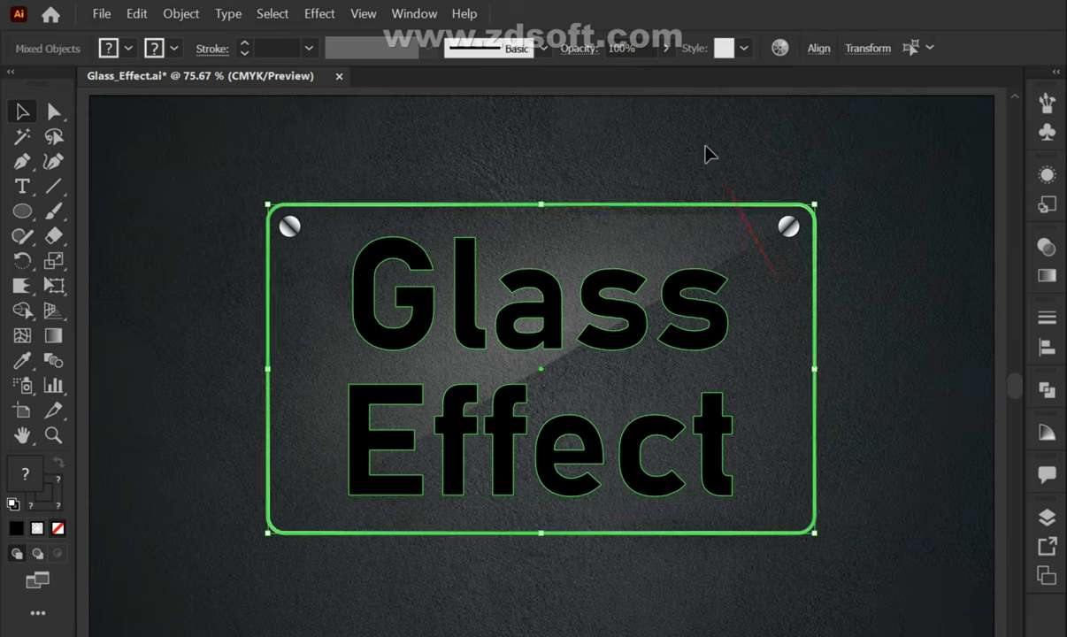
{"action": "left_click", "coordinate": [806, 51]}
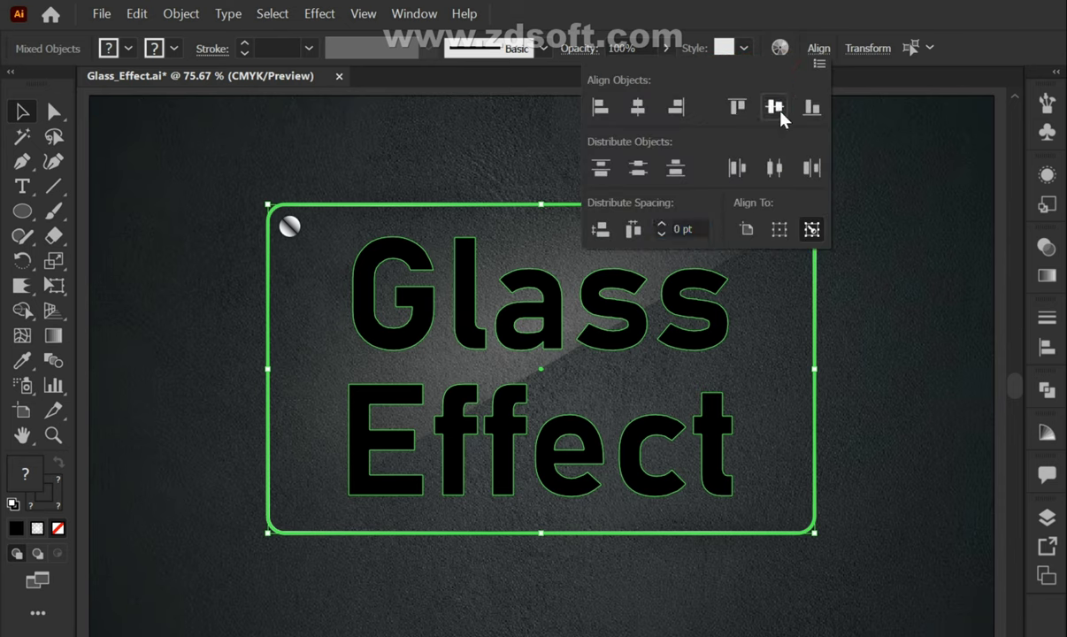
{"action": "left_click", "coordinate": [819, 49]}
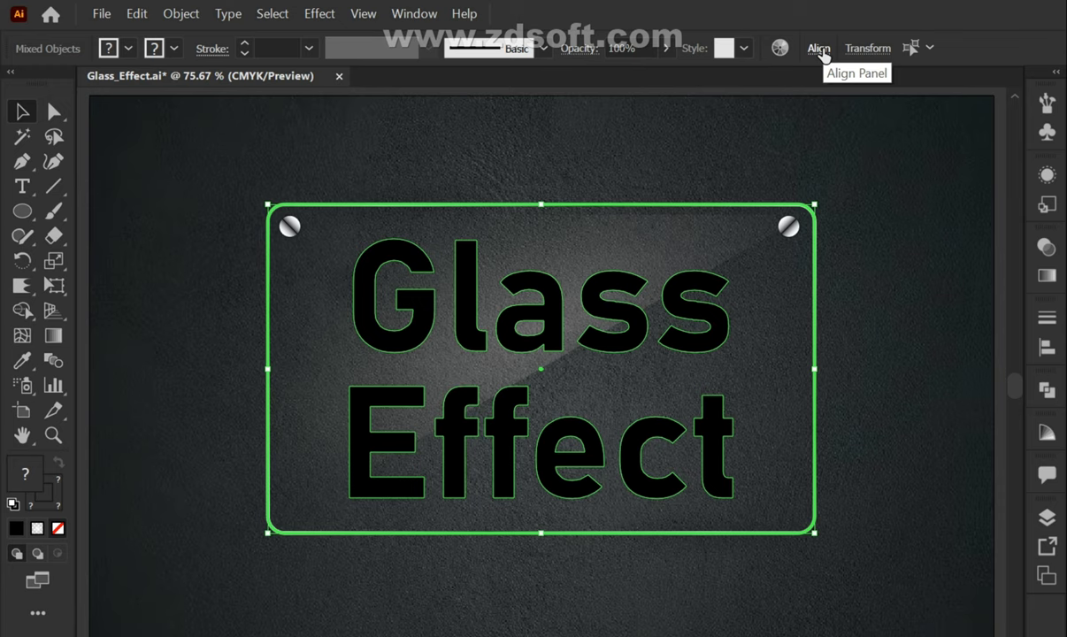
{"action": "left_click", "coordinate": [862, 358]}
{"action": "left_click", "coordinate": [801, 356]}
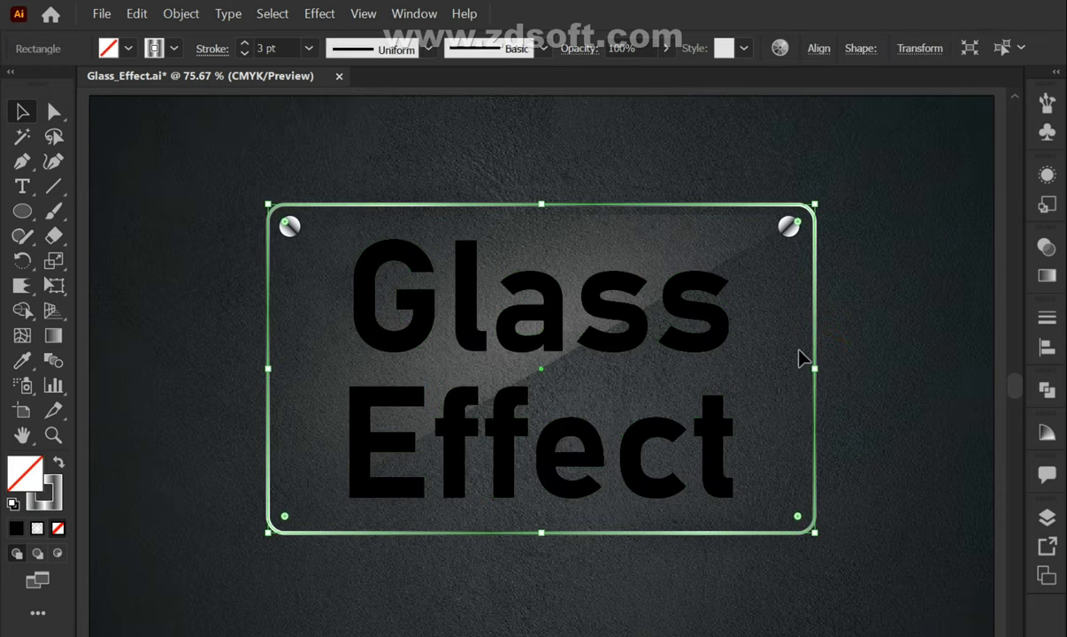
Step: Add a Drop Shadow to the glass plate with 79% opacity
{"action": "left_click", "coordinate": [319, 13]}
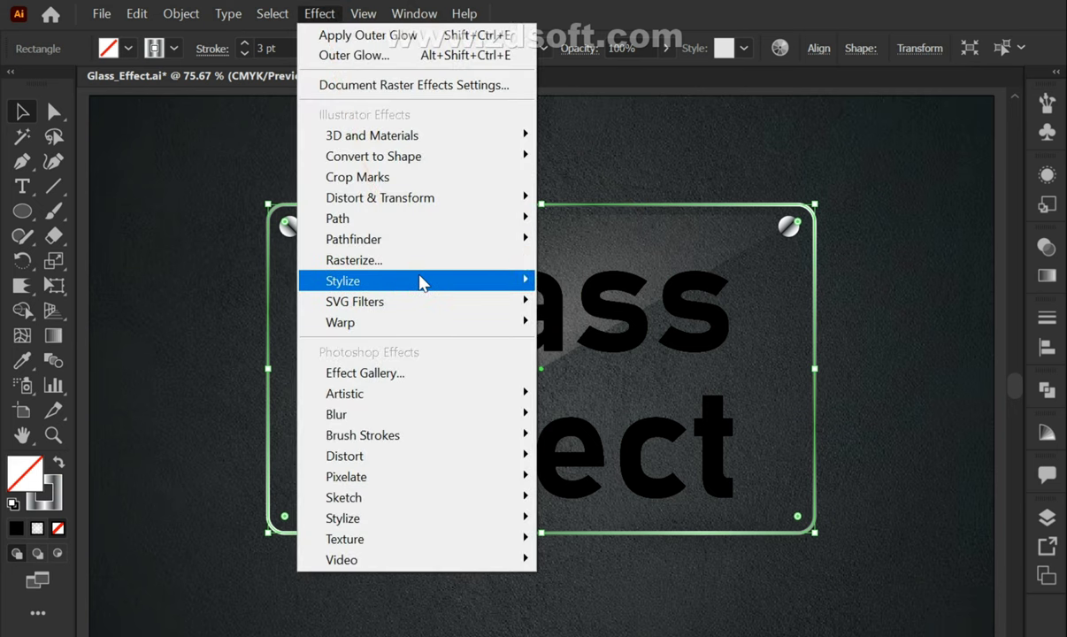
{"action": "left_click", "coordinate": [590, 279]}
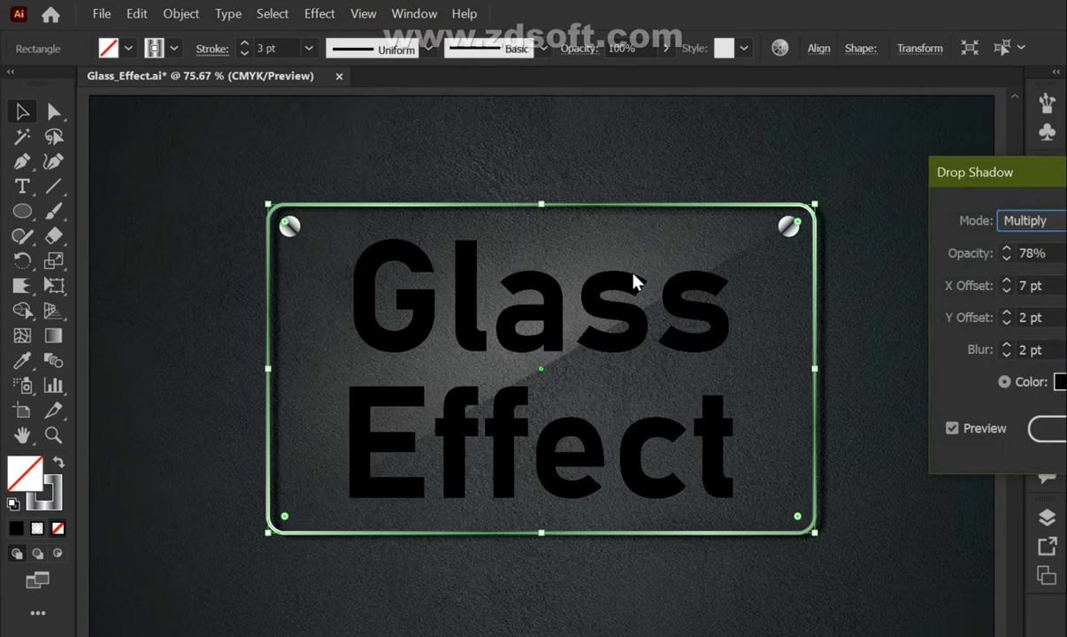
{"action": "left_click", "coordinate": [1006, 250]}
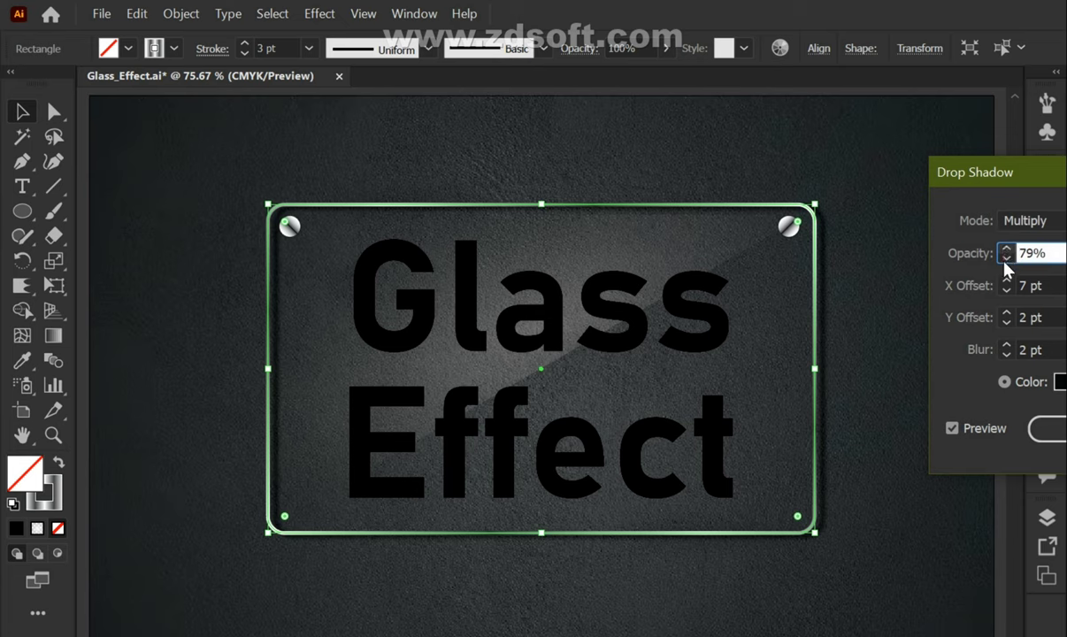
{"action": "left_click", "coordinate": [1006, 282]}
{"action": "left_click", "coordinate": [1006, 281]}
{"action": "left_click", "coordinate": [1006, 282]}
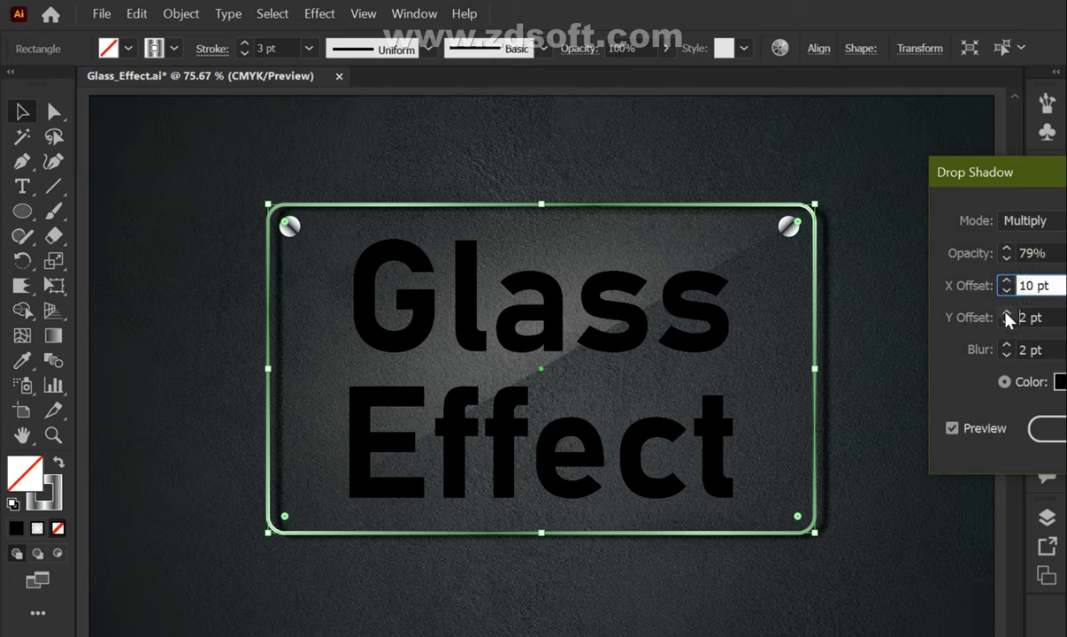
{"action": "left_click", "coordinate": [1006, 313]}
{"action": "left_click", "coordinate": [1005, 313]}
{"action": "left_click", "coordinate": [1005, 313]}
{"action": "left_click", "coordinate": [1006, 313]}
{"action": "left_click", "coordinate": [1006, 313]}
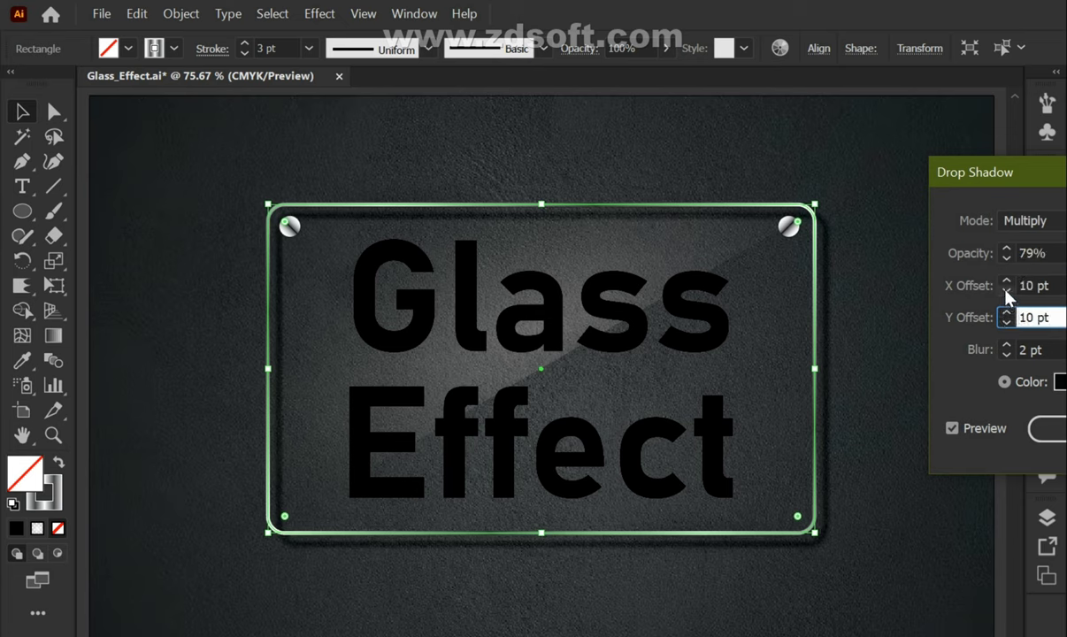
Step: Set the shadow's X offset to 9 pt and Y offset to 10 pt
{"action": "left_click", "coordinate": [1005, 290]}
{"action": "left_click", "coordinate": [1006, 290]}
{"action": "left_click", "coordinate": [1005, 290]}
{"action": "left_click", "coordinate": [1006, 290]}
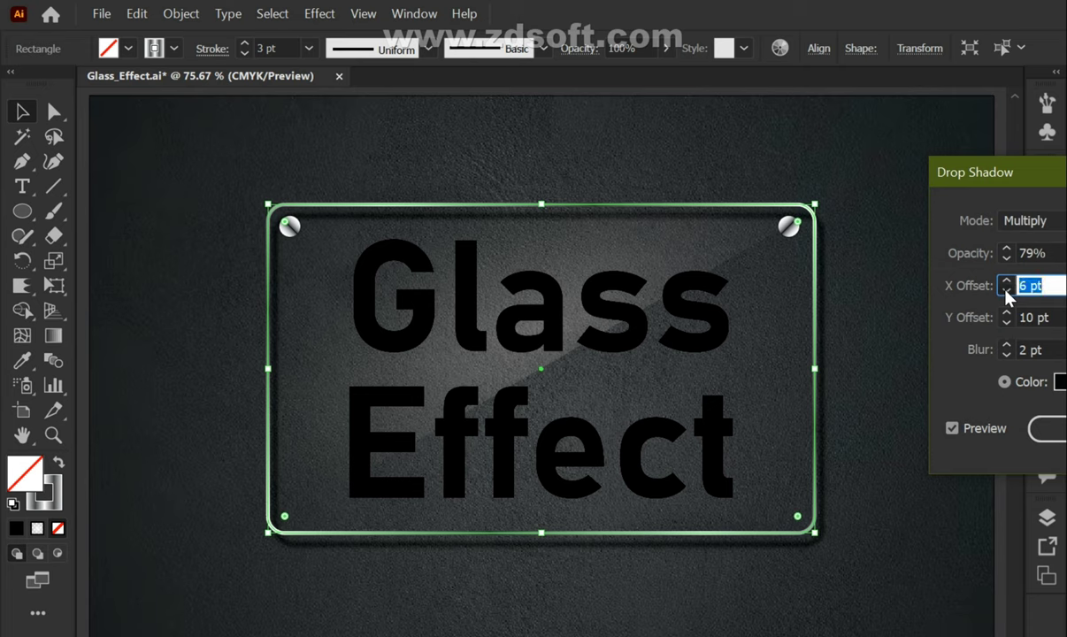
{"action": "left_click", "coordinate": [1005, 290]}
{"action": "left_click", "coordinate": [1006, 290]}
{"action": "left_click", "coordinate": [1005, 290]}
{"action": "left_click", "coordinate": [1006, 290]}
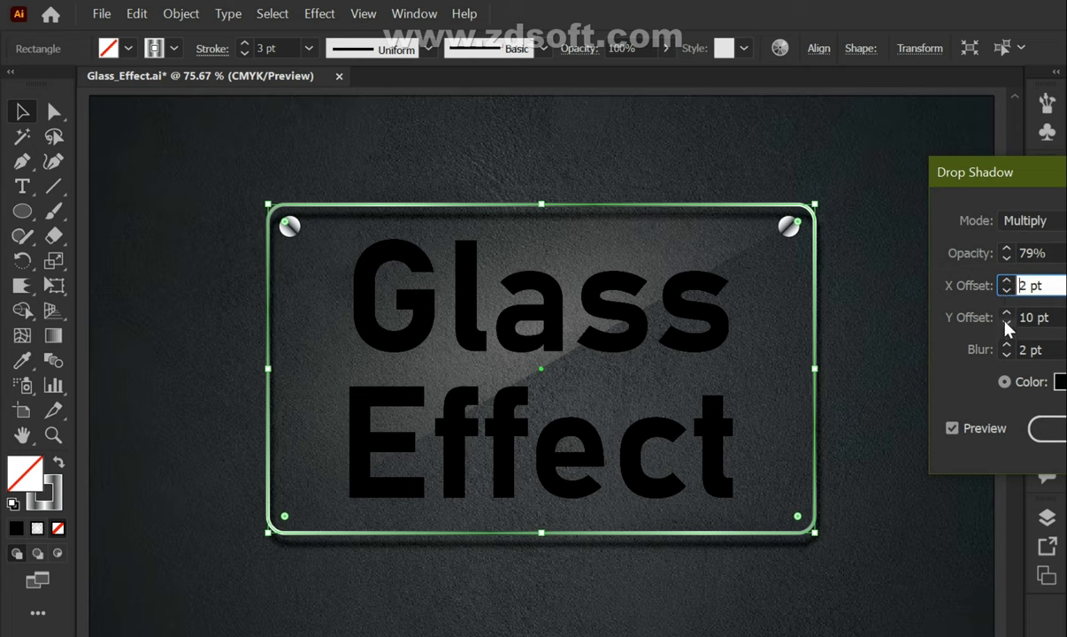
{"action": "left_click", "coordinate": [1005, 322]}
{"action": "left_click", "coordinate": [1006, 322]}
{"action": "left_click", "coordinate": [1005, 322]}
{"action": "left_click", "coordinate": [1006, 322]}
{"action": "left_click", "coordinate": [1005, 281]}
{"action": "left_click", "coordinate": [1006, 281]}
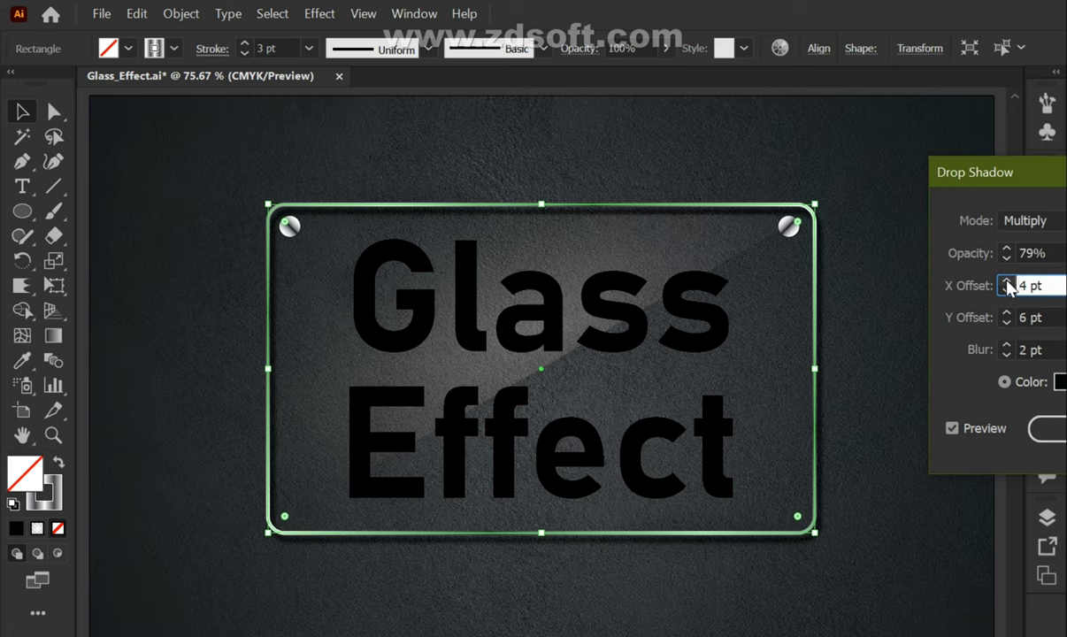
{"action": "left_click", "coordinate": [1006, 281]}
{"action": "left_click", "coordinate": [1006, 282]}
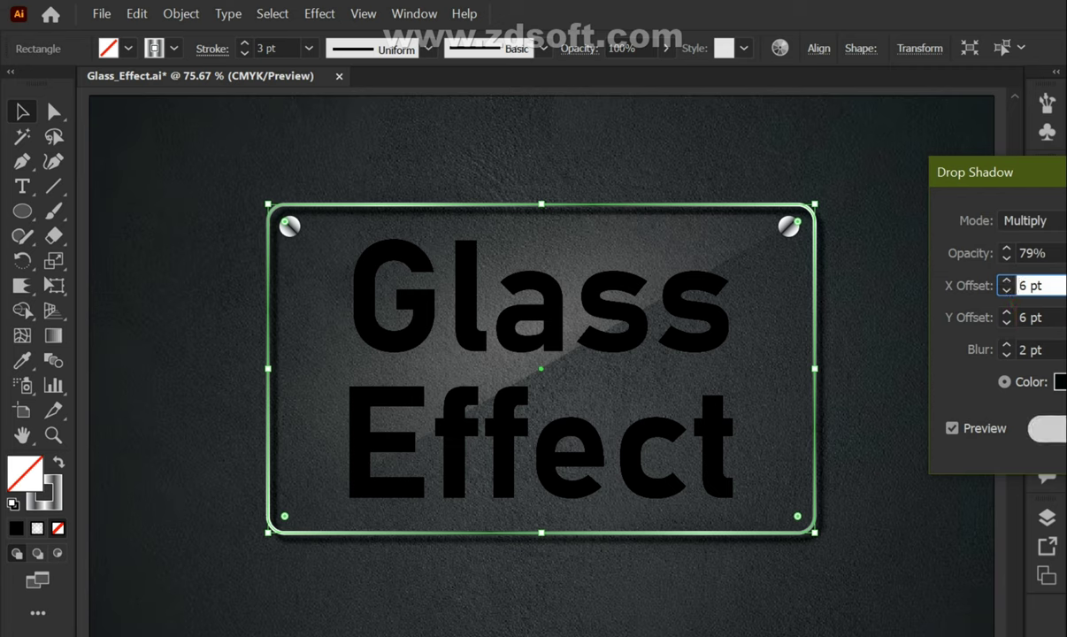
{"action": "left_click", "coordinate": [1006, 281]}
{"action": "left_click", "coordinate": [1006, 282]}
{"action": "left_click", "coordinate": [1006, 281]}
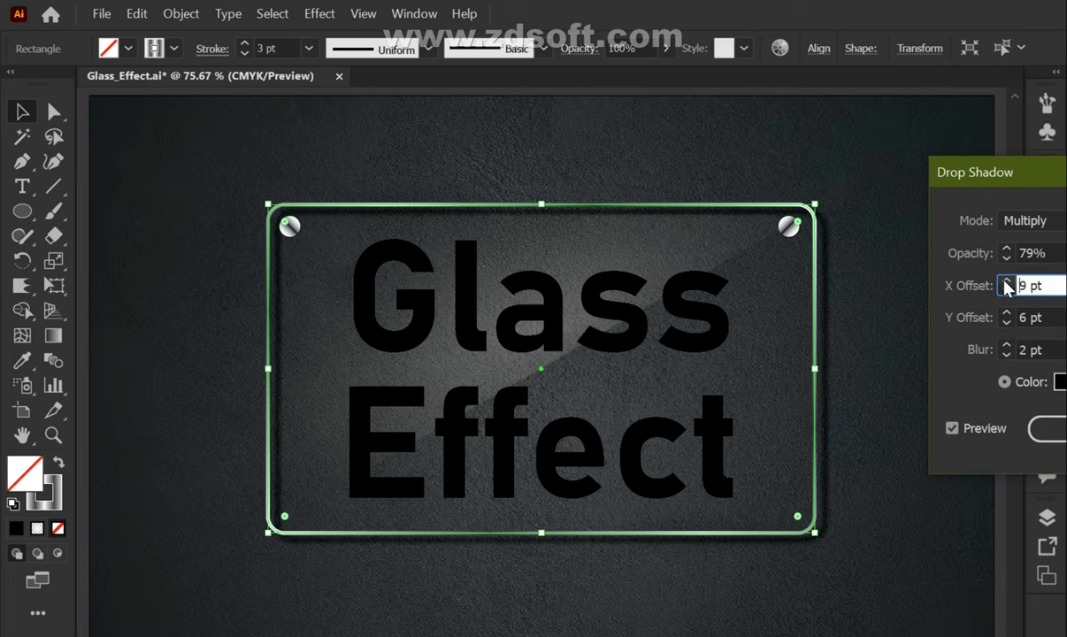
{"action": "left_click", "coordinate": [1005, 314]}
{"action": "left_click", "coordinate": [1006, 313]}
{"action": "left_click", "coordinate": [1006, 313]}
{"action": "left_click", "coordinate": [1005, 313]}
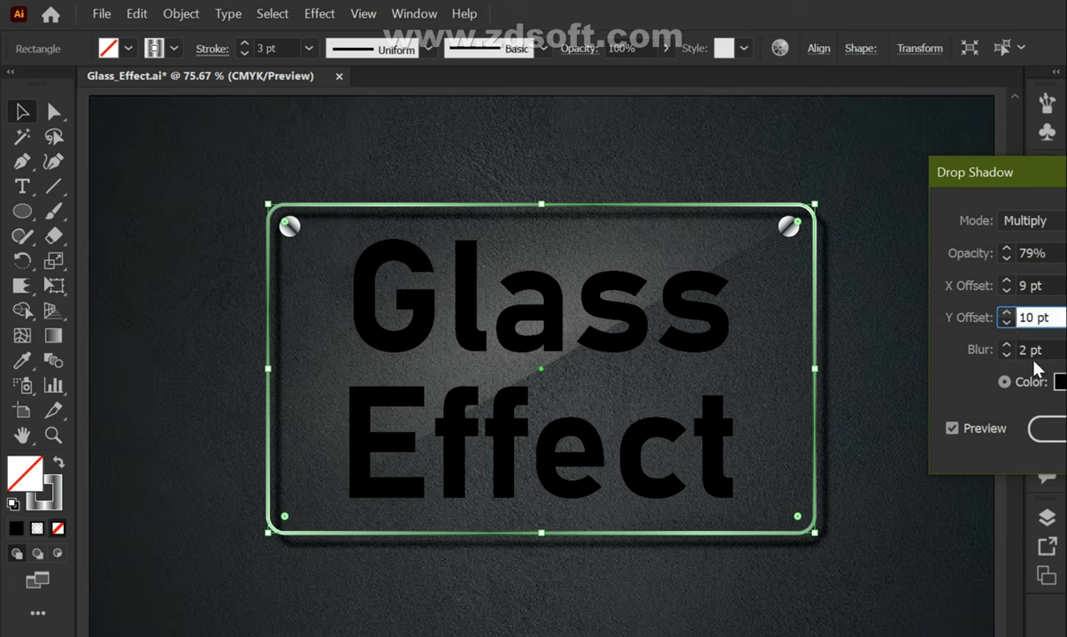
Step: Set the shadow blur to 4 pt and apply the drop shadow
{"action": "left_click", "coordinate": [1008, 346]}
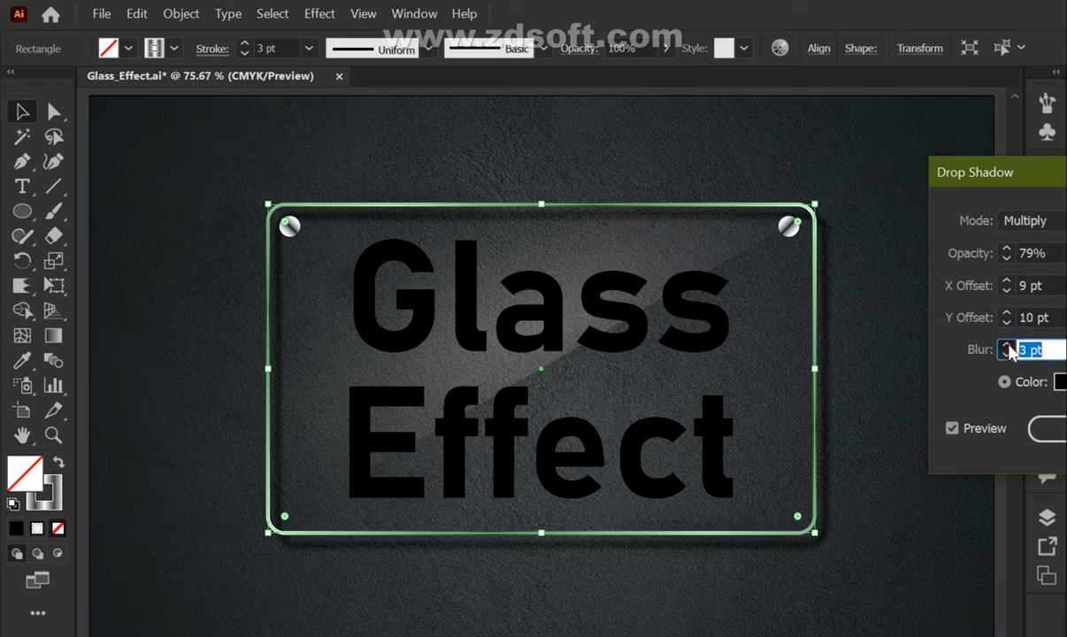
{"action": "left_click", "coordinate": [1006, 346]}
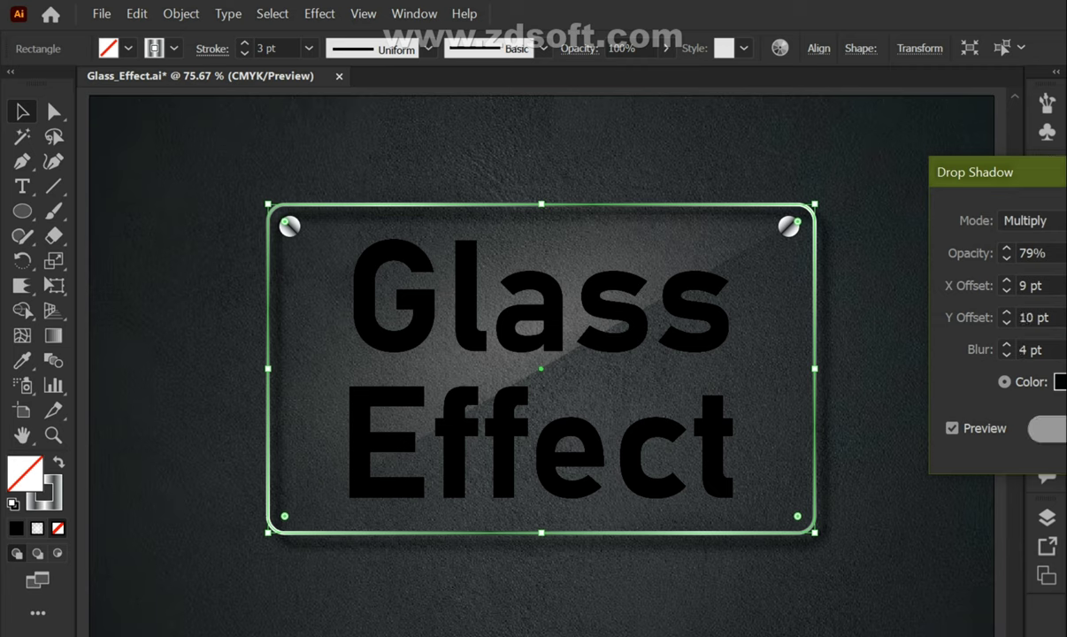
{"action": "left_click", "coordinate": [1047, 428]}
{"action": "left_click", "coordinate": [960, 415]}
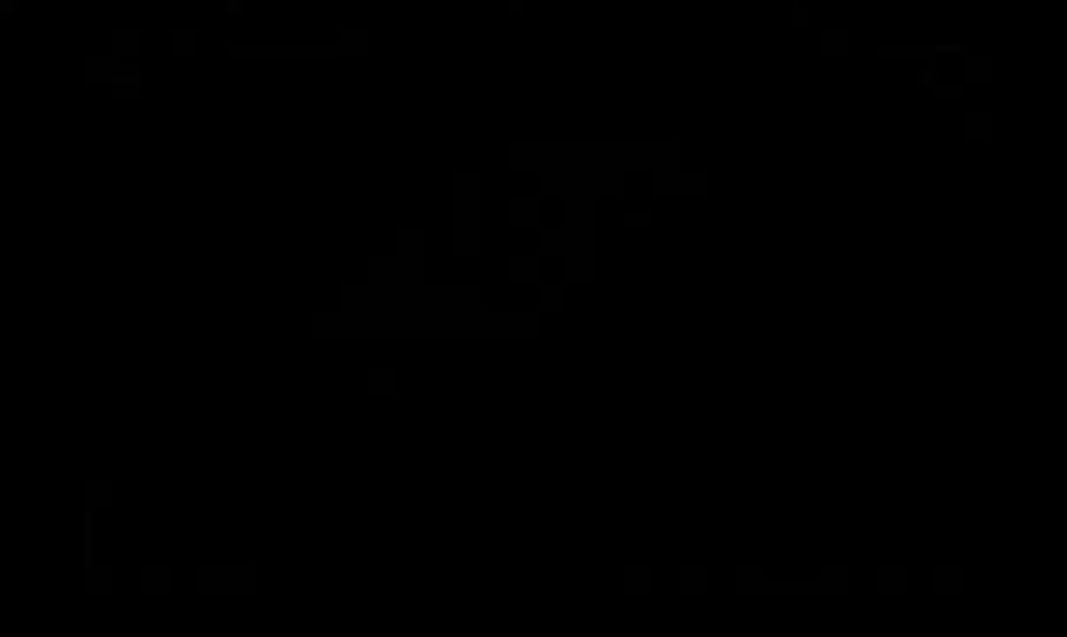